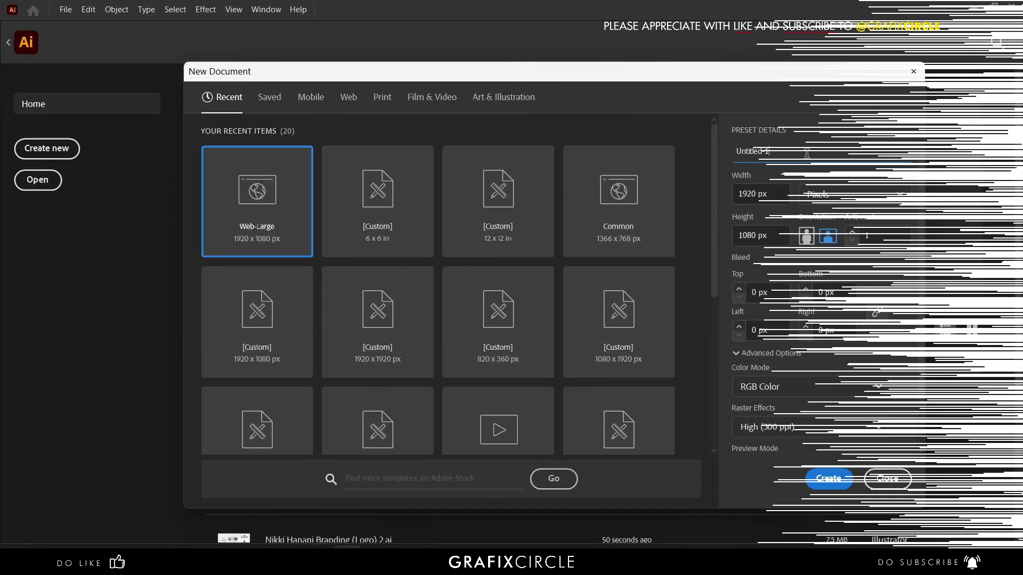
- Name the document as the client's business card and make it 3.5 × 2 inches
key("ctrl+a")
type("Bu")
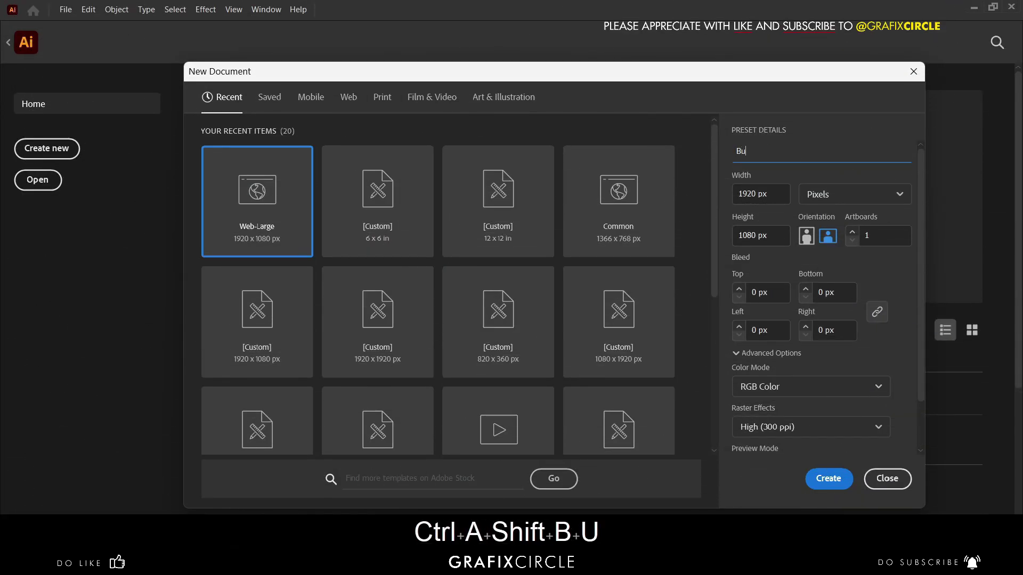
type("siness")
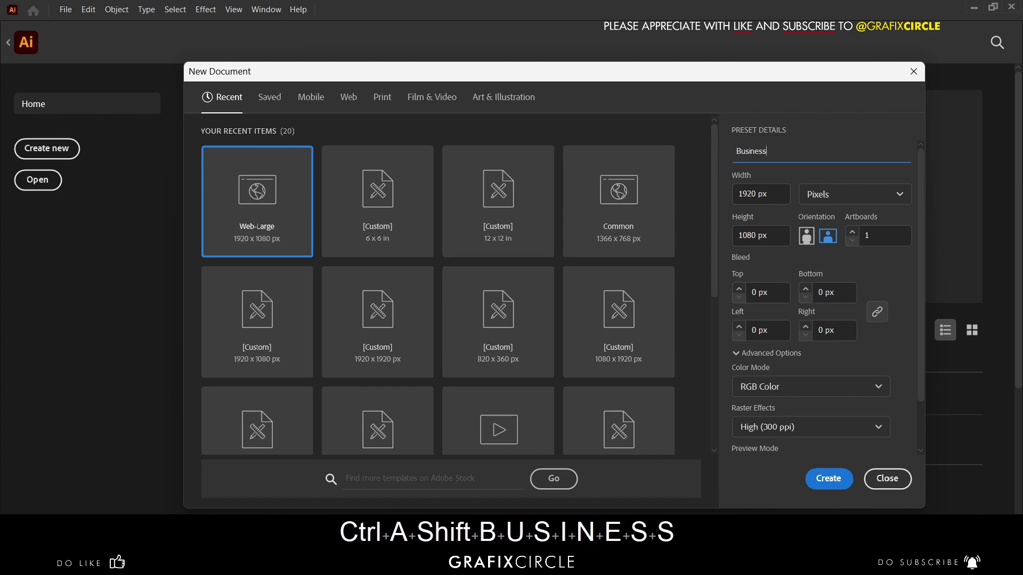
type(" Card")
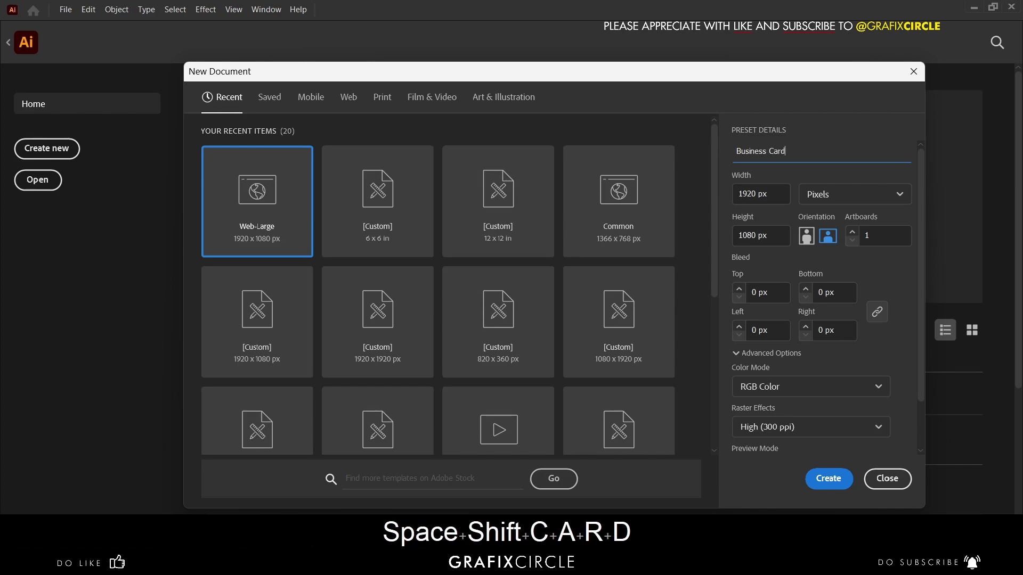
type(" for ")
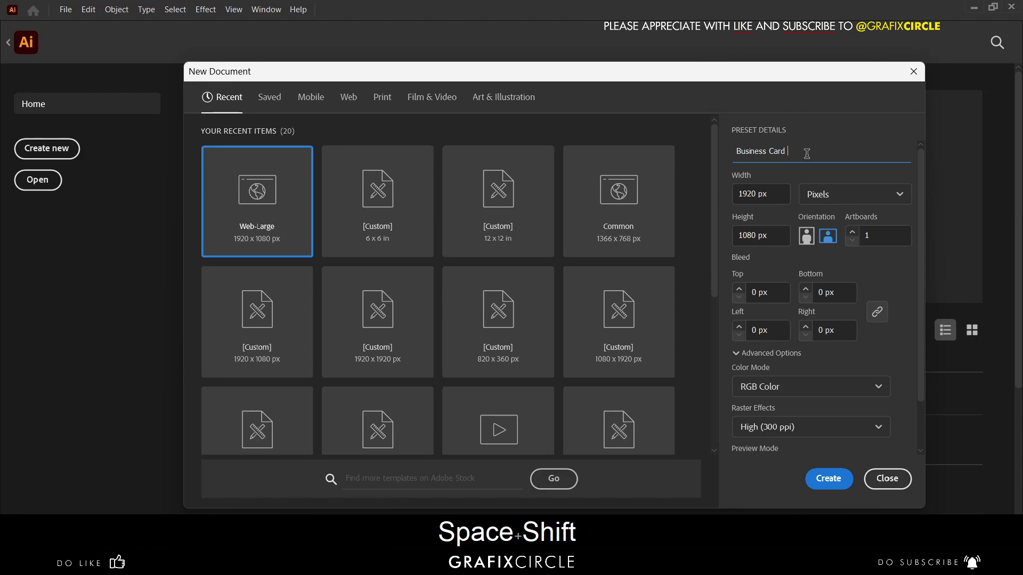
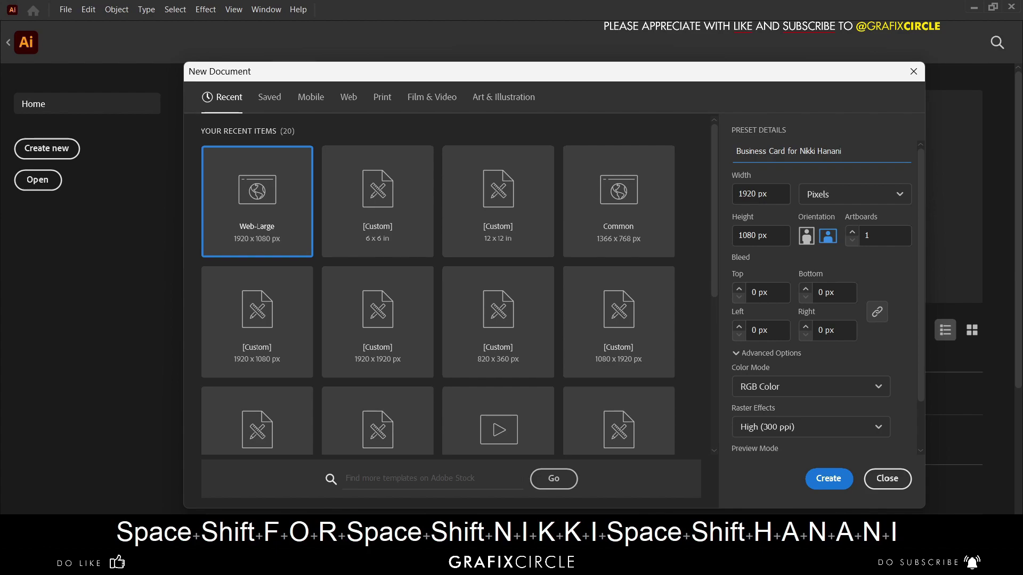
left_click(828, 196)
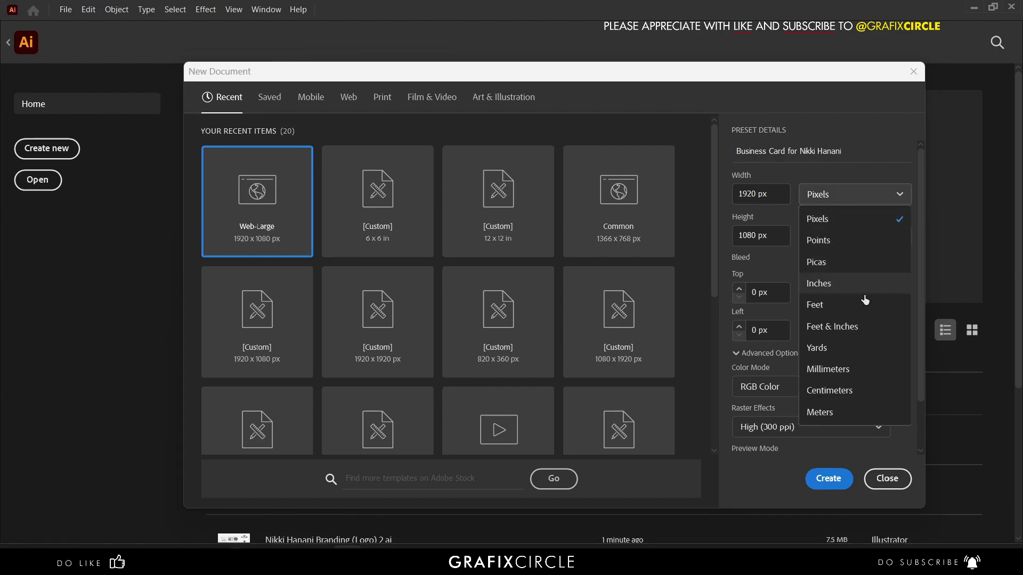
left_click(856, 288)
left_click(783, 191)
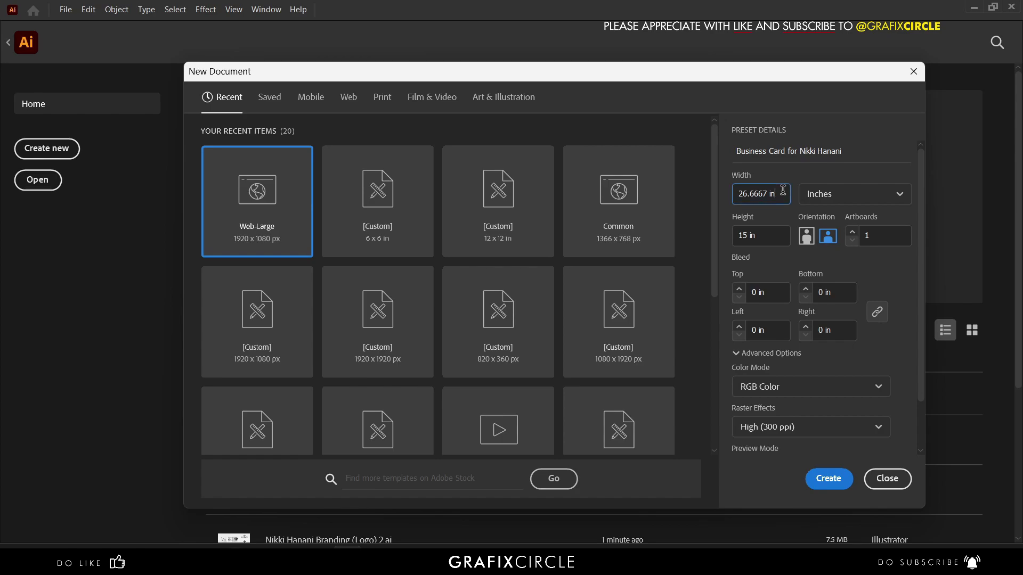
key("ctrl+a")
type("3.5")
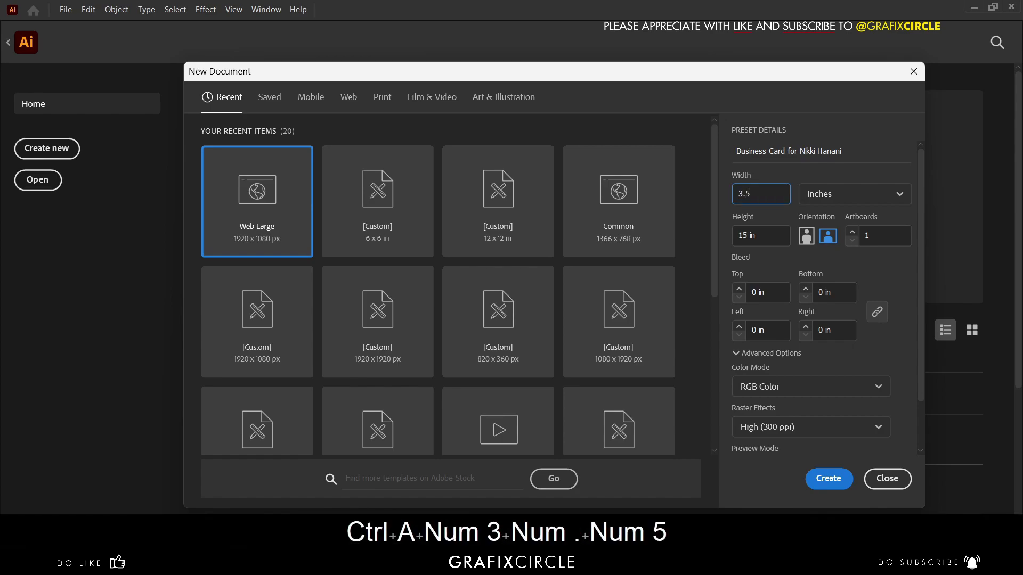
key("Tab")
key("Tab")
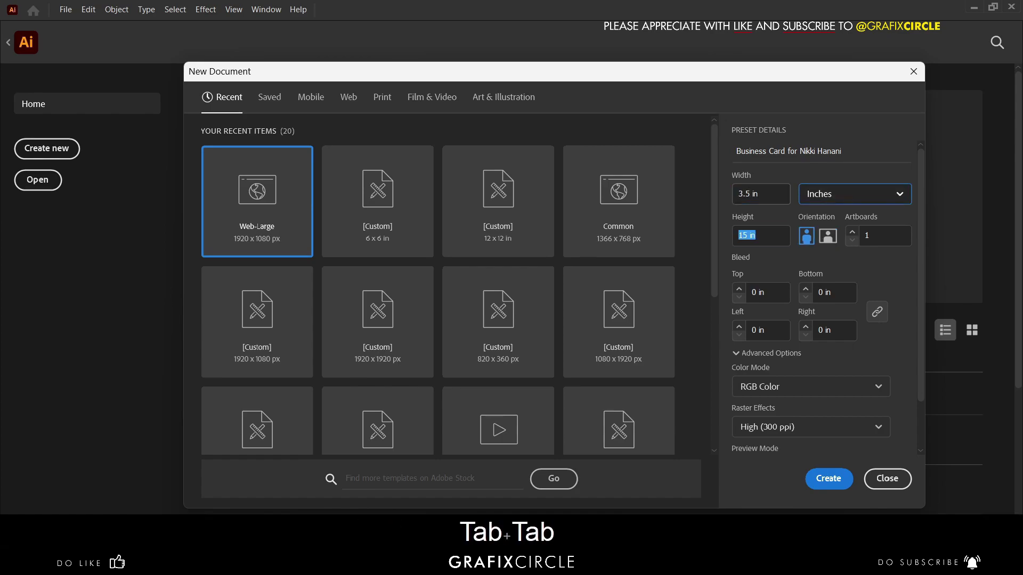
type("2")
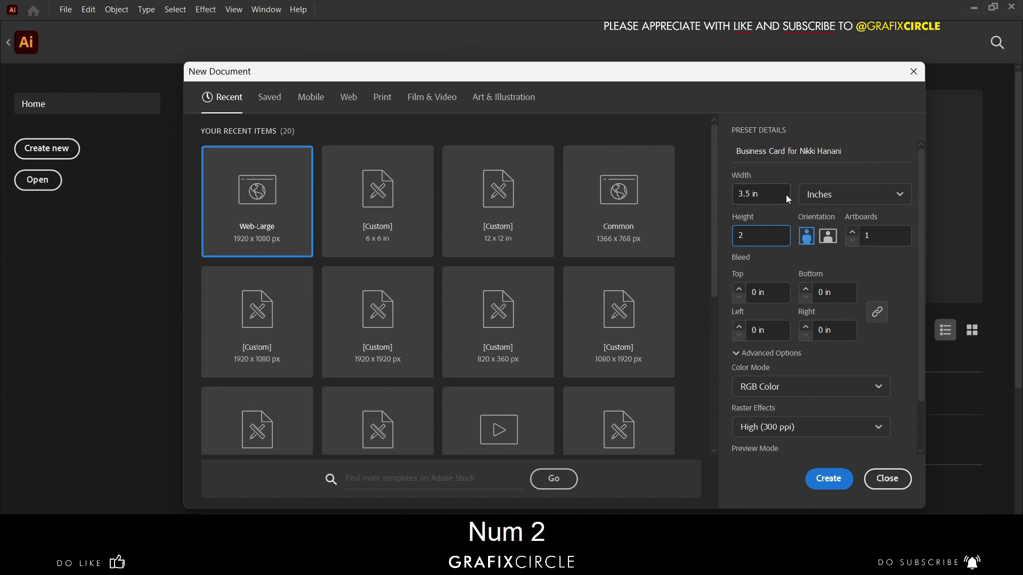
- Set CMYK colour, 0.125 in bleed on all sides and 2 artboards, then create the document
left_click(770, 387)
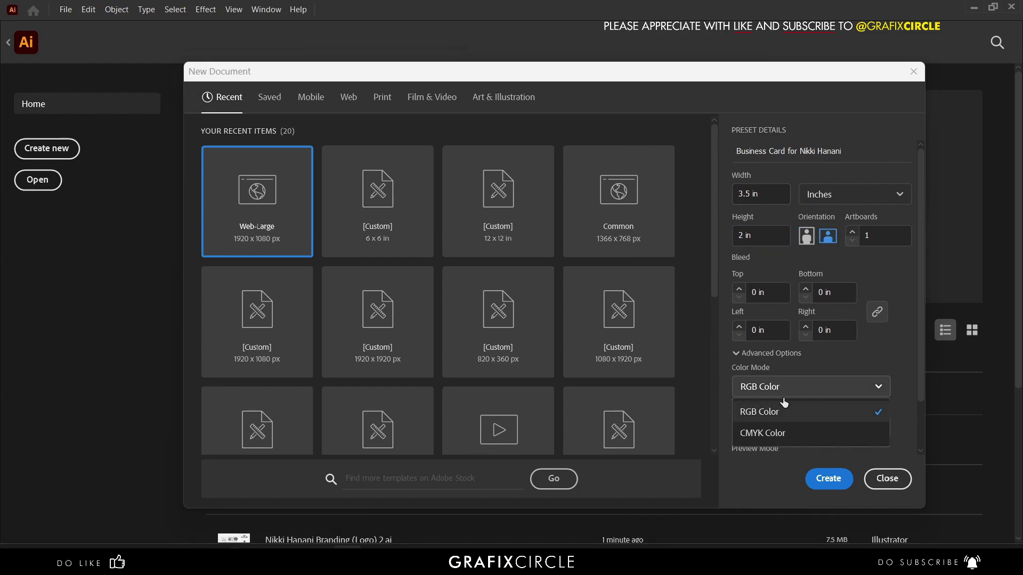
left_click(787, 430)
left_click(773, 290)
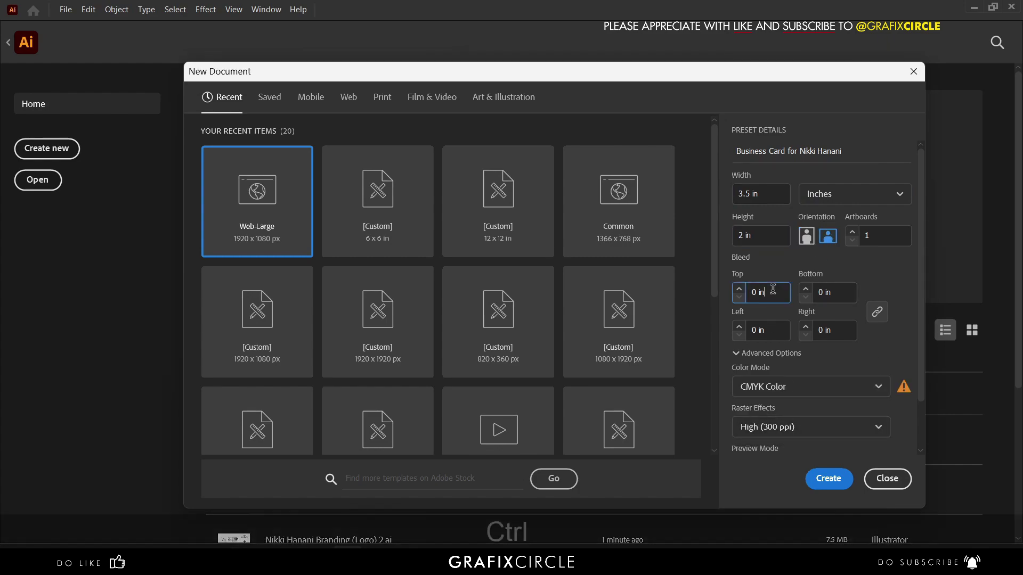
key("ctrl+a")
type("0.")
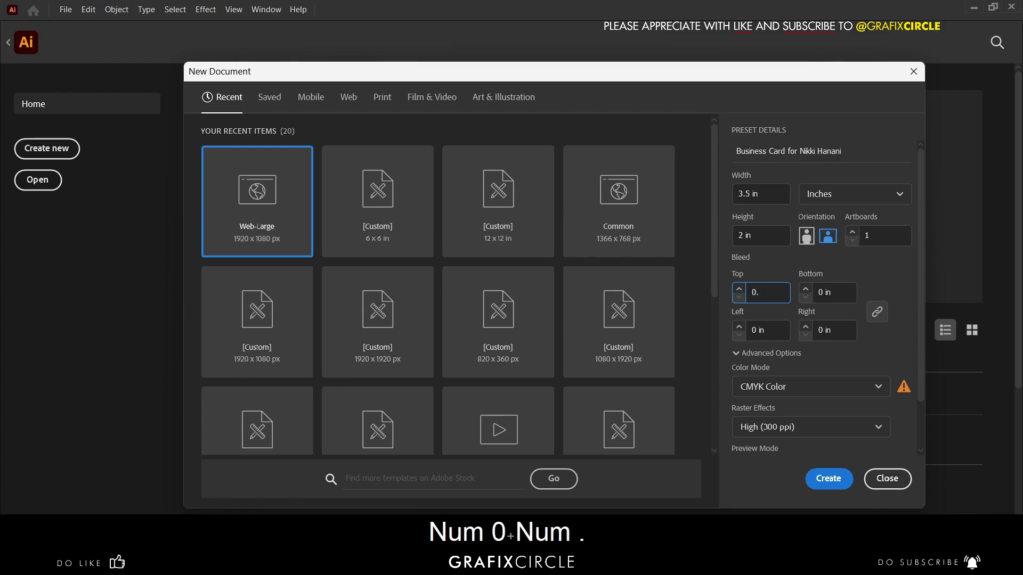
type("125")
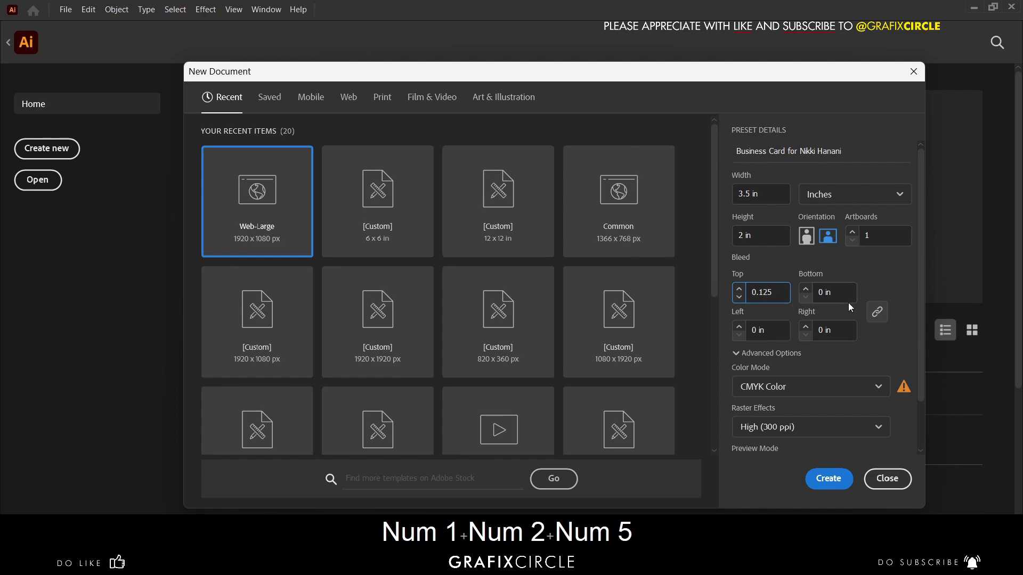
left_click(899, 296)
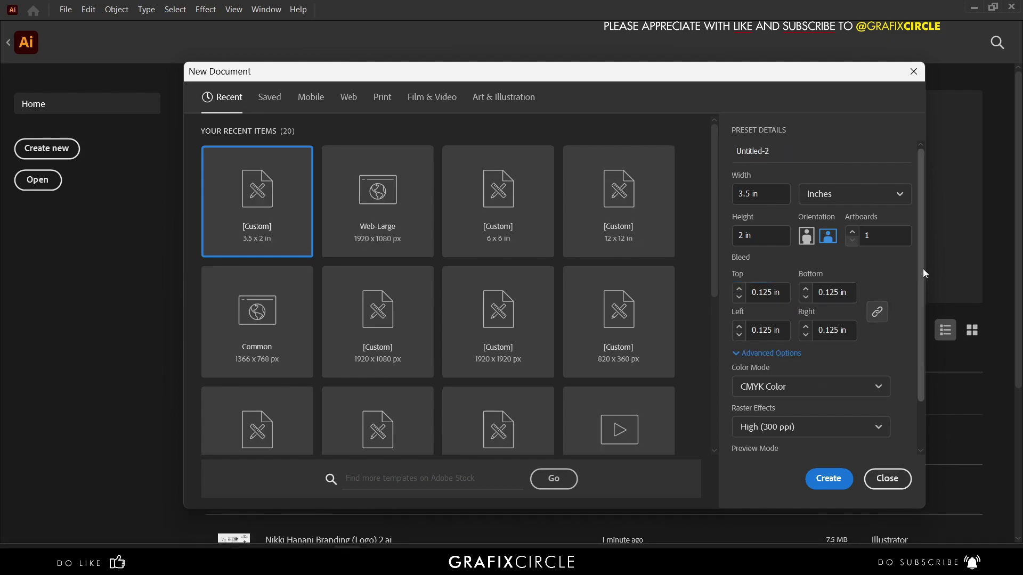
left_click_drag(923, 268, 925, 220)
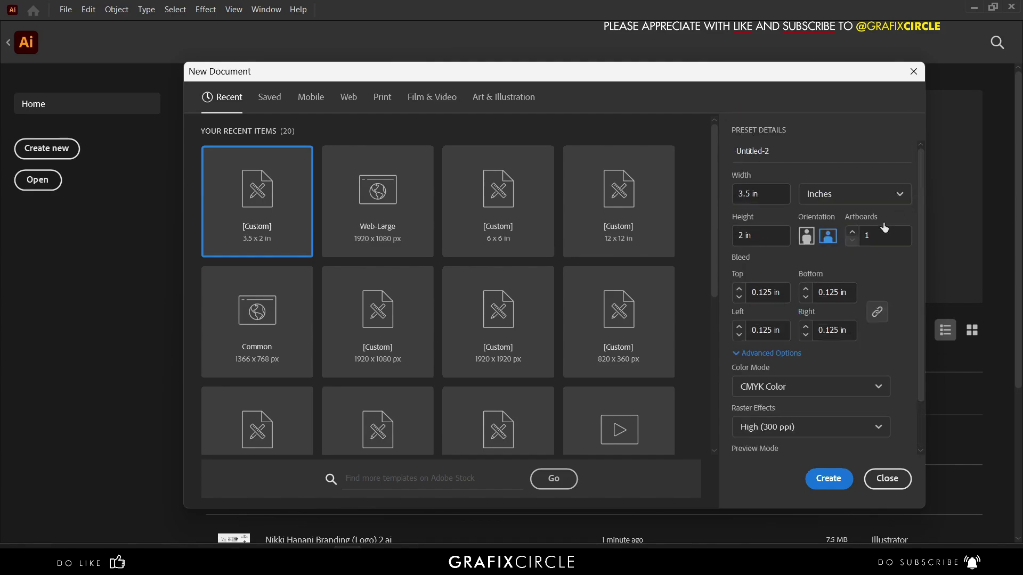
left_click(868, 237)
key("ctrl+a")
type("2")
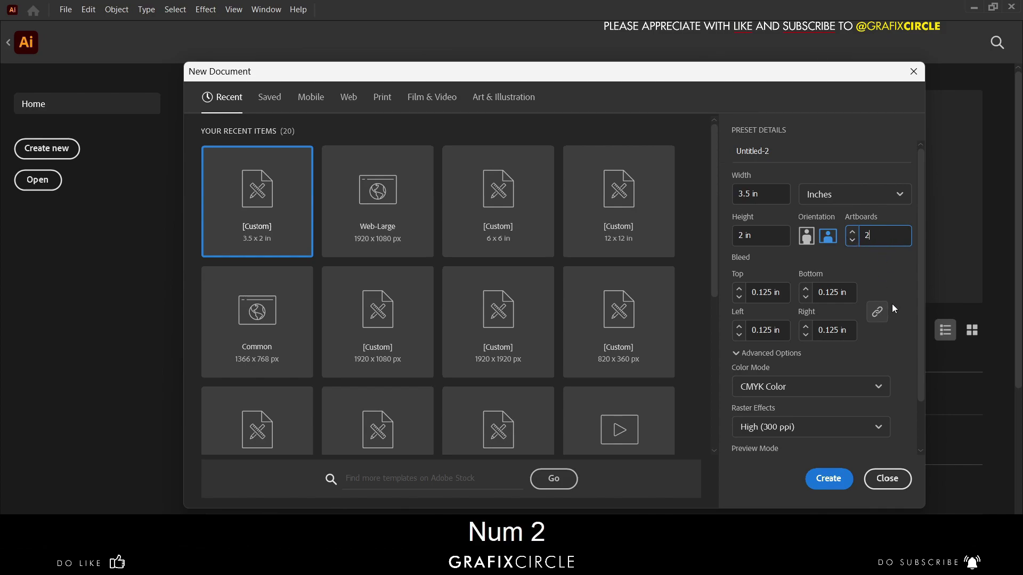
key("Return")
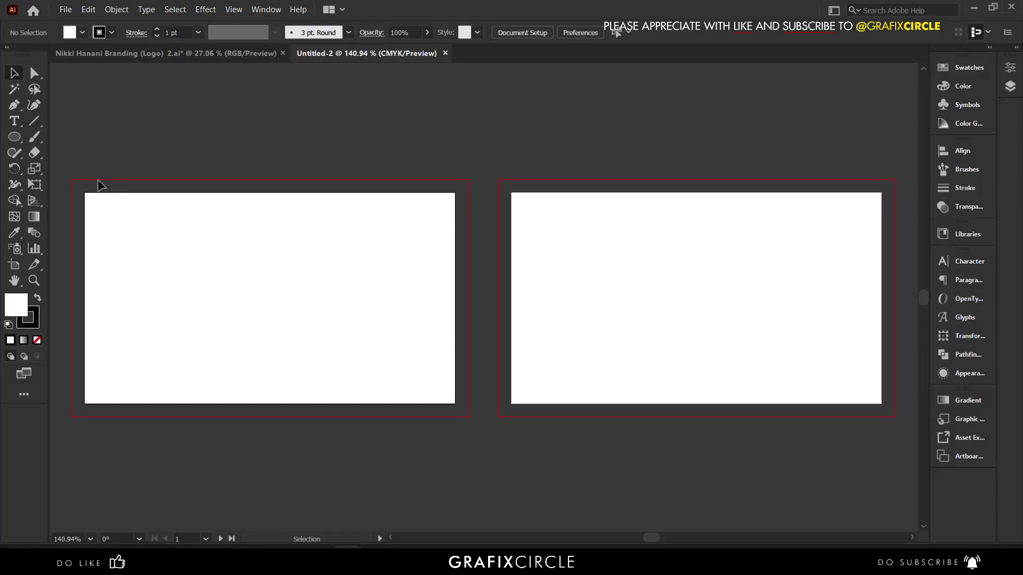
- Draw a 3.5 × 2 in rectangle centred on the first artboard
left_click_drag(14, 137, 69, 138)
left_click_drag(139, 235, 200, 294)
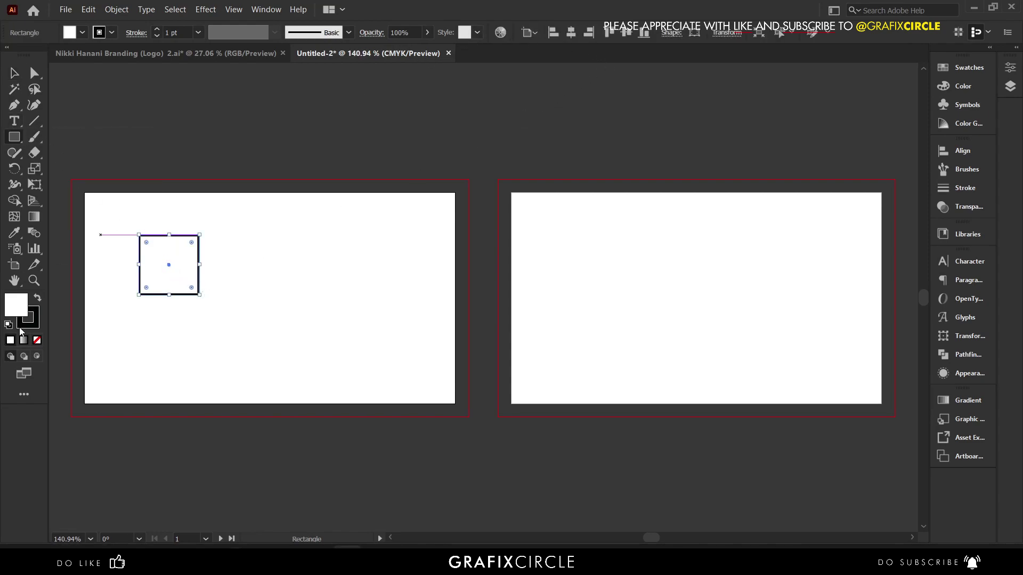
left_click(721, 33)
left_click(700, 54)
key("ctrl+a")
type("3.5")
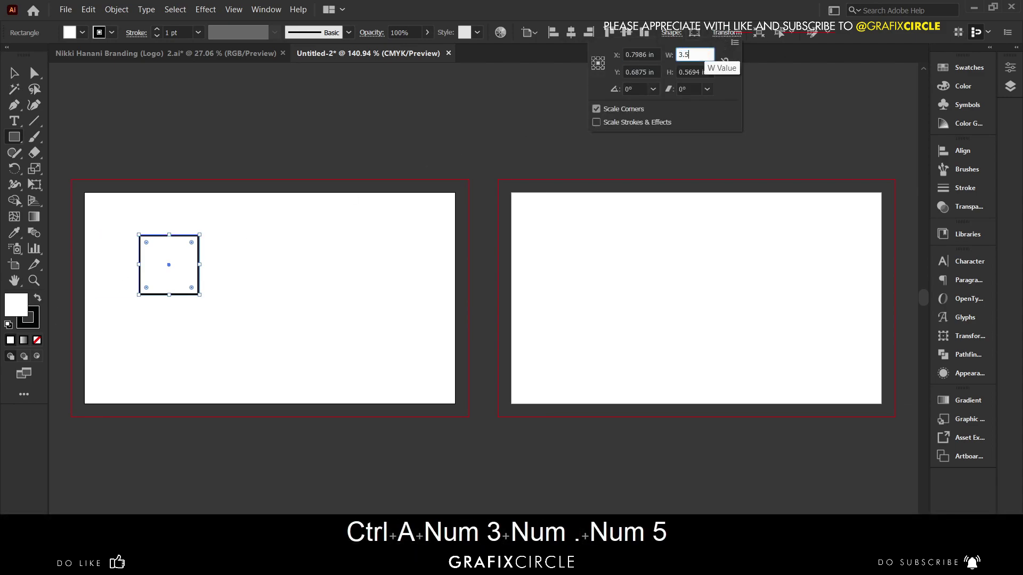
key("Tab")
type("2")
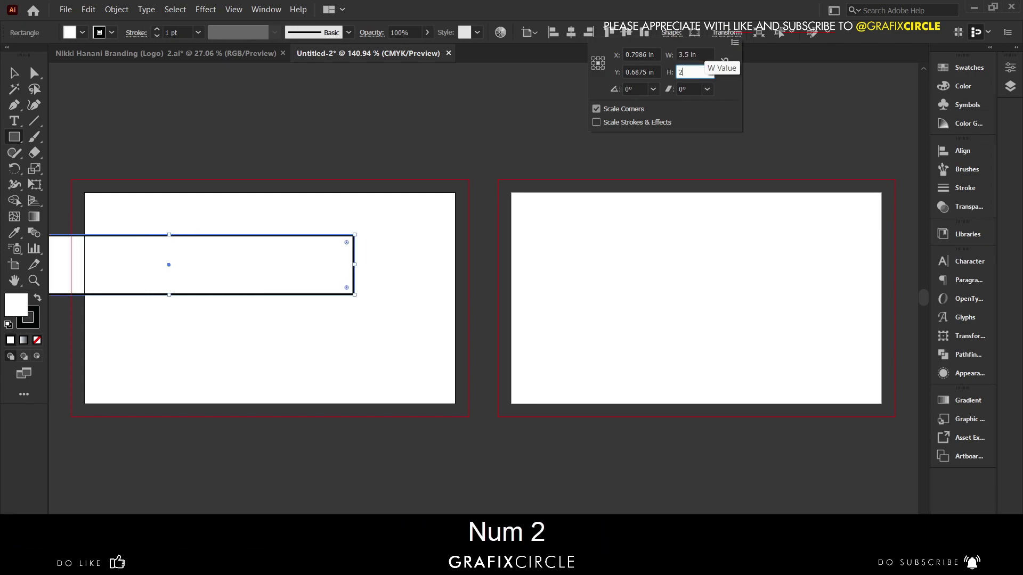
key("Return")
left_click(625, 33)
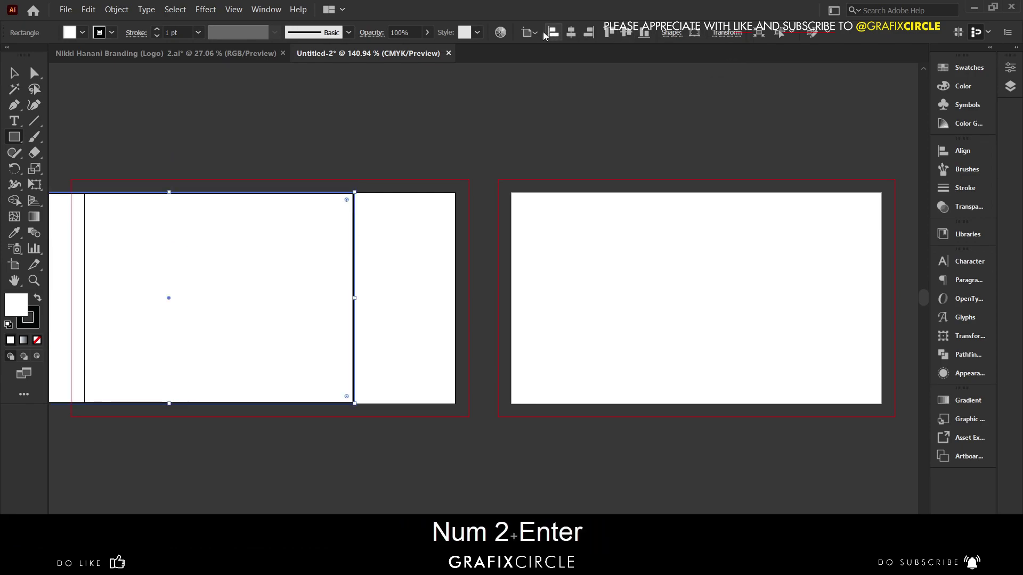
left_click(578, 32)
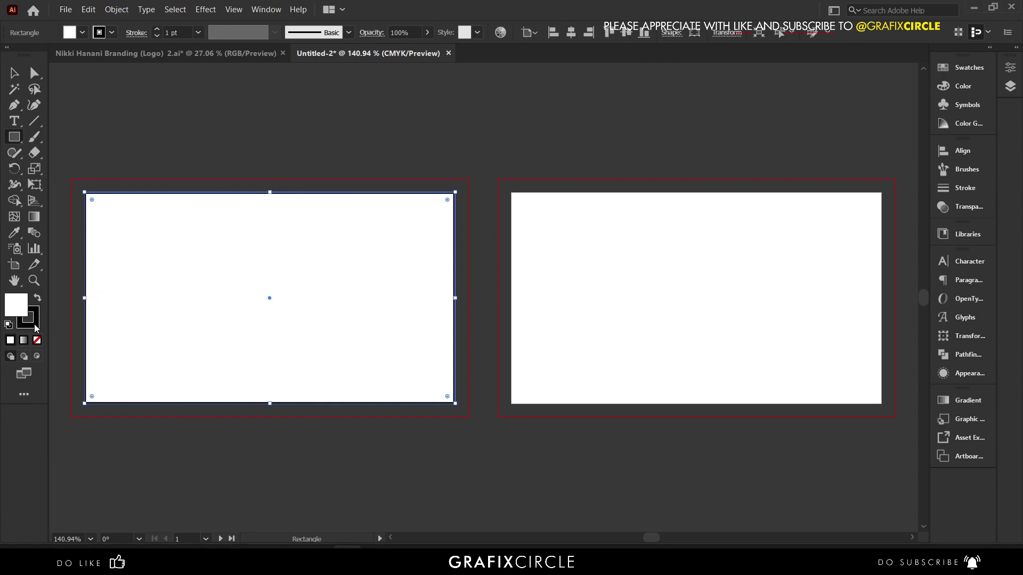
- Remove the rectangle's outline so it has no stroke
left_click(33, 323)
left_click(38, 340)
left_click(18, 302)
left_click(14, 73)
left_click(67, 160)
- Copy the card rectangle and place the copy on the second artboard
left_click(162, 231)
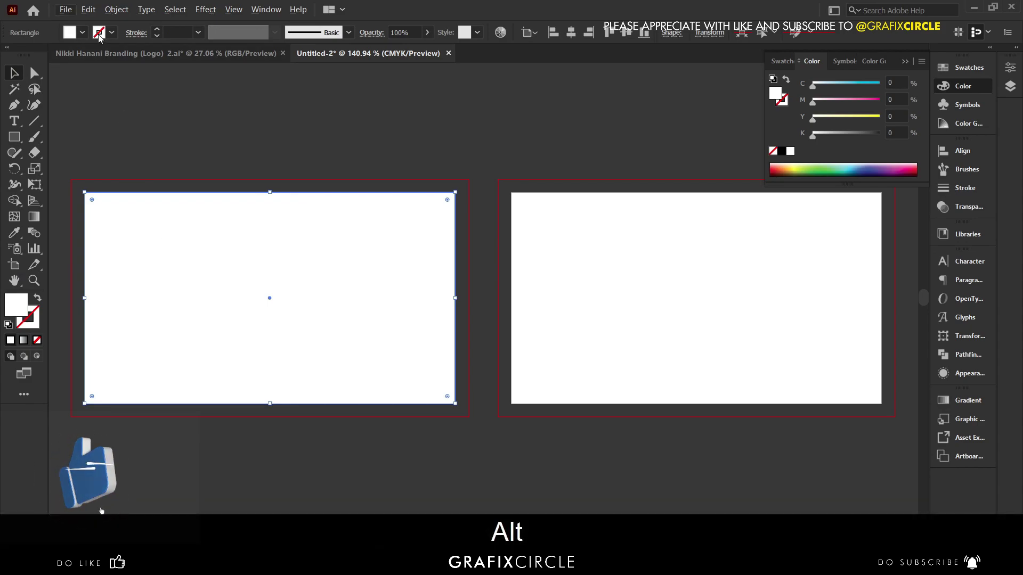
left_click(88, 9)
left_click(111, 77)
left_click(88, 9)
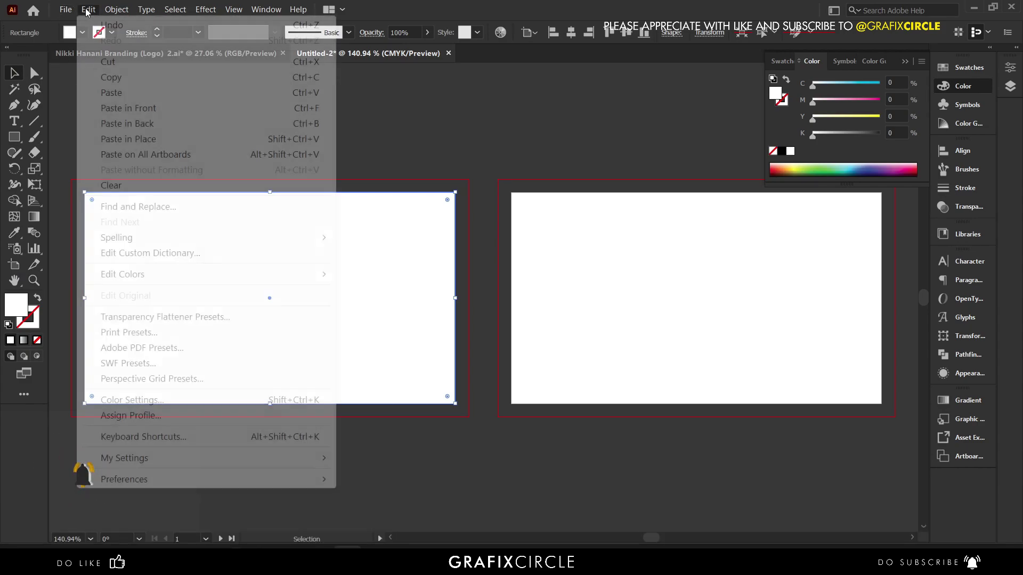
left_click(158, 108)
left_click_drag(438, 236, 845, 241)
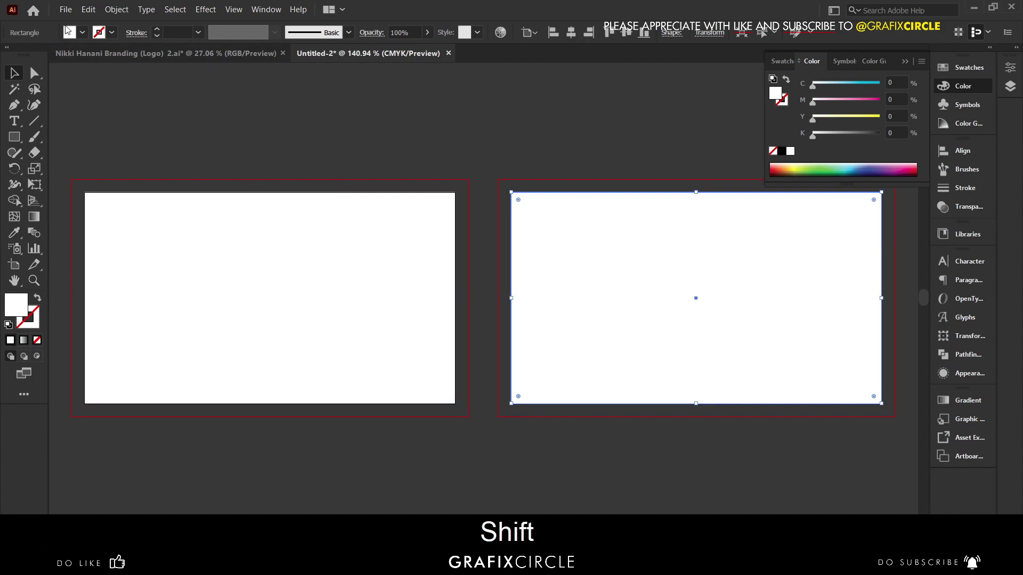
left_click(116, 10)
scroll(197, 198, "down", 2)
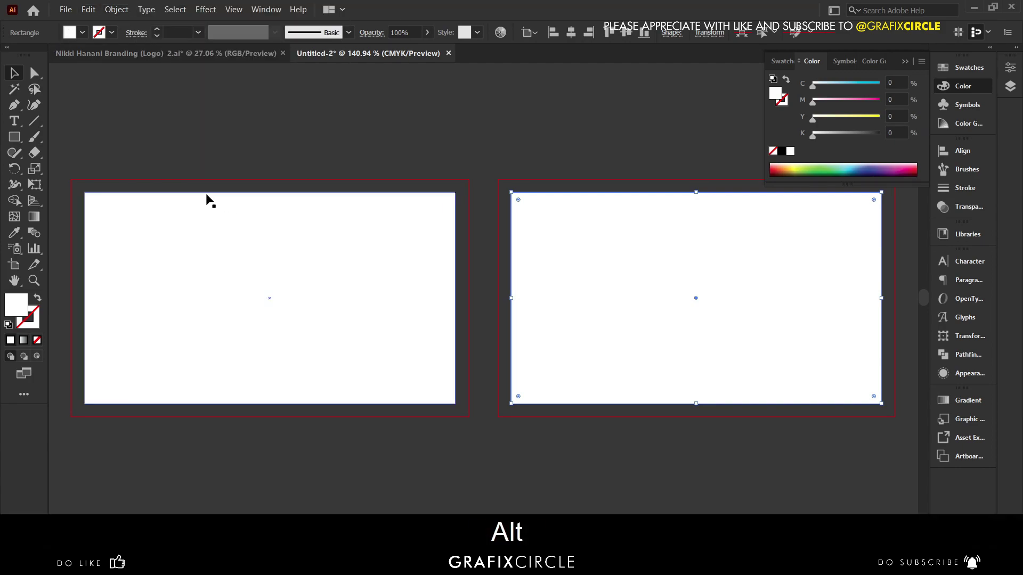
left_click(222, 128)
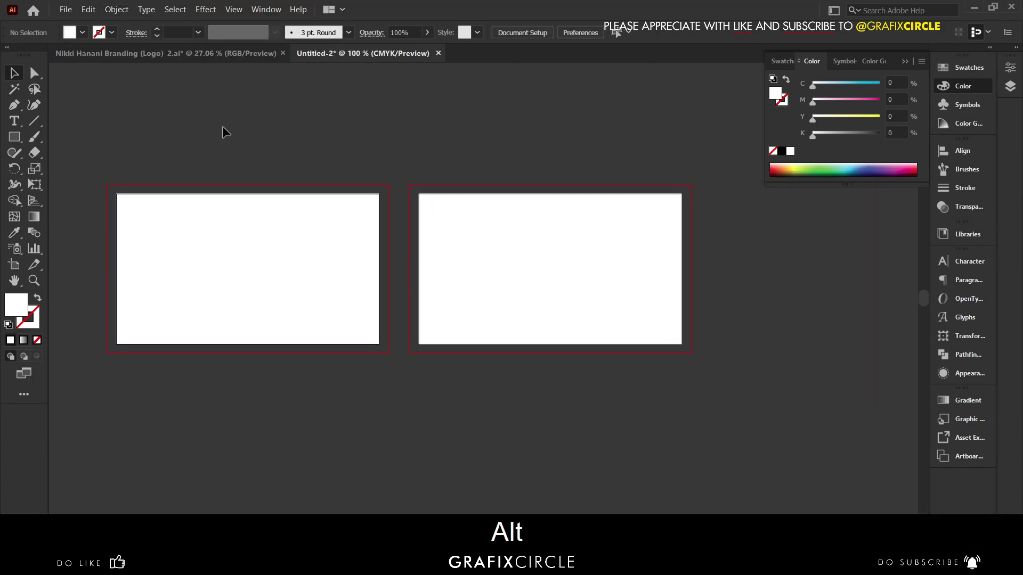
- Move Artboard 2 farther right to leave a wide gap between the cards
left_click(905, 61)
left_click(20, 265)
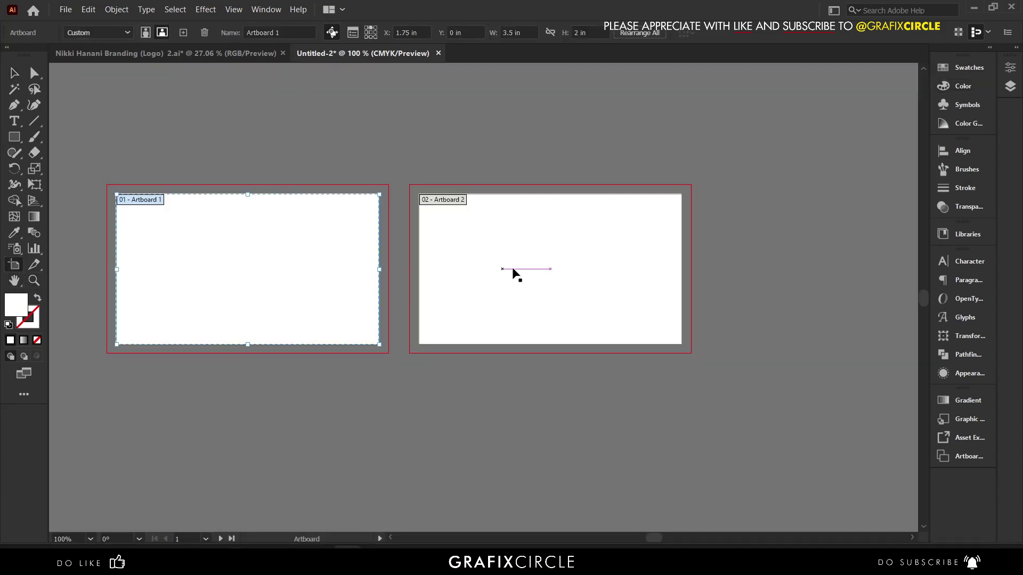
left_click_drag(477, 258, 675, 256)
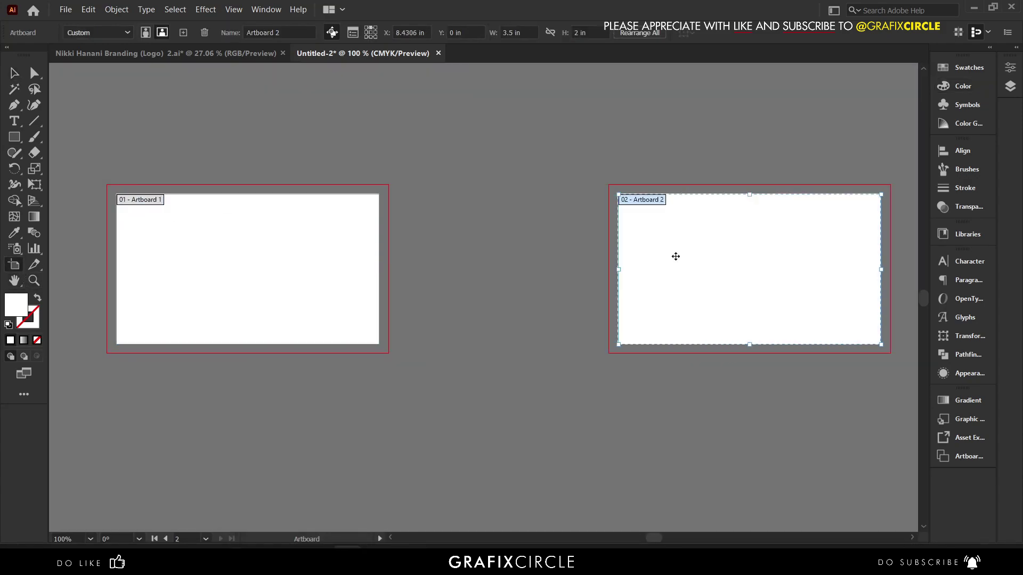
left_click(10, 74)
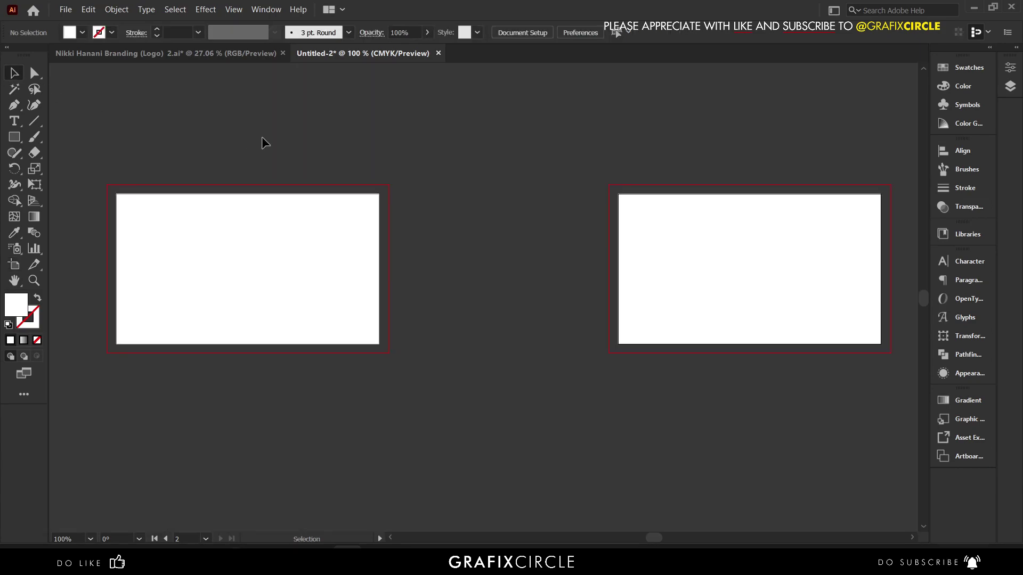
scroll(516, 227, "up", 3)
- Add trim marks around the rectangles on both cards
left_click(289, 309)
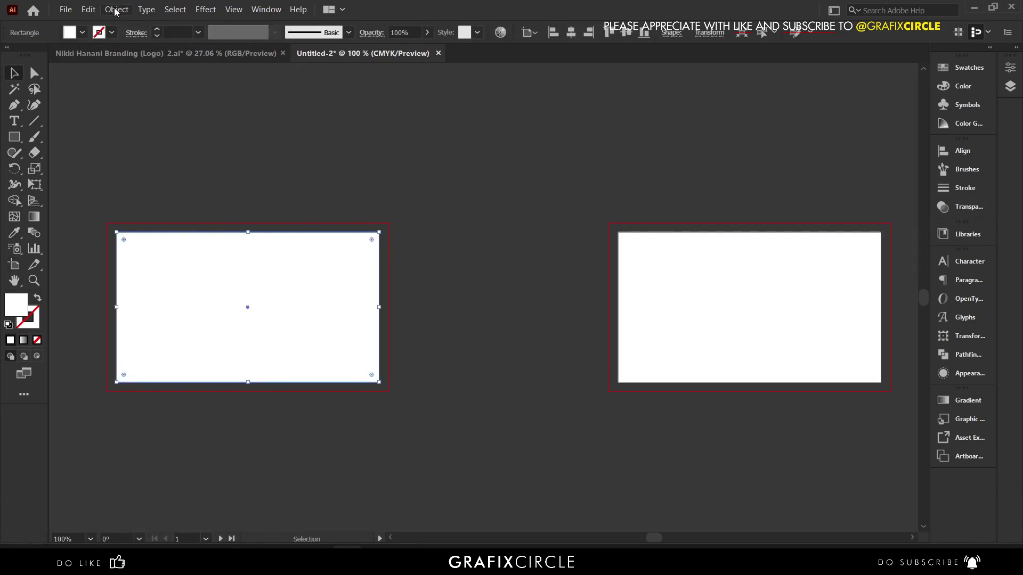
left_click(115, 10)
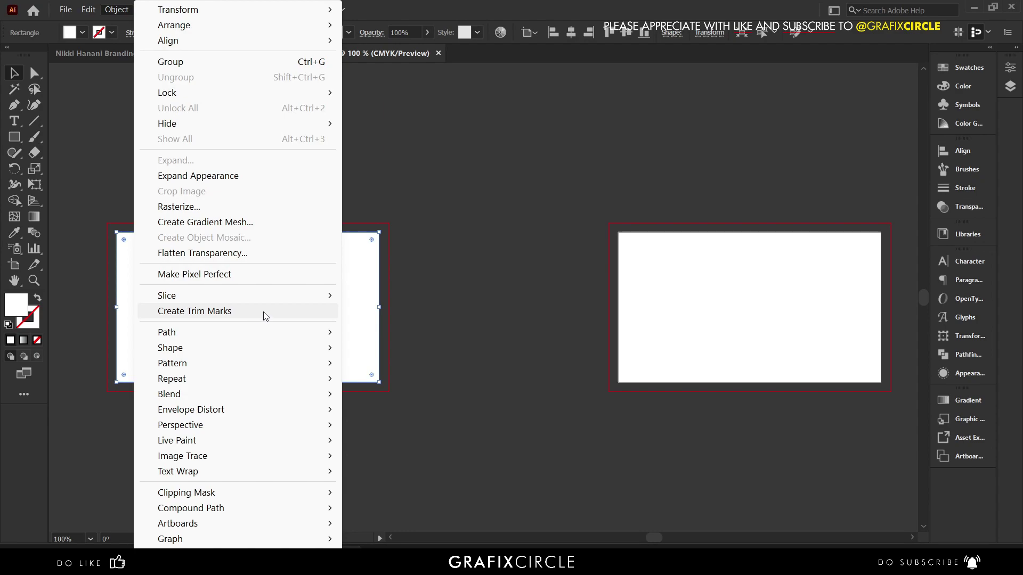
left_click(264, 316)
left_click(575, 292)
left_click(668, 308)
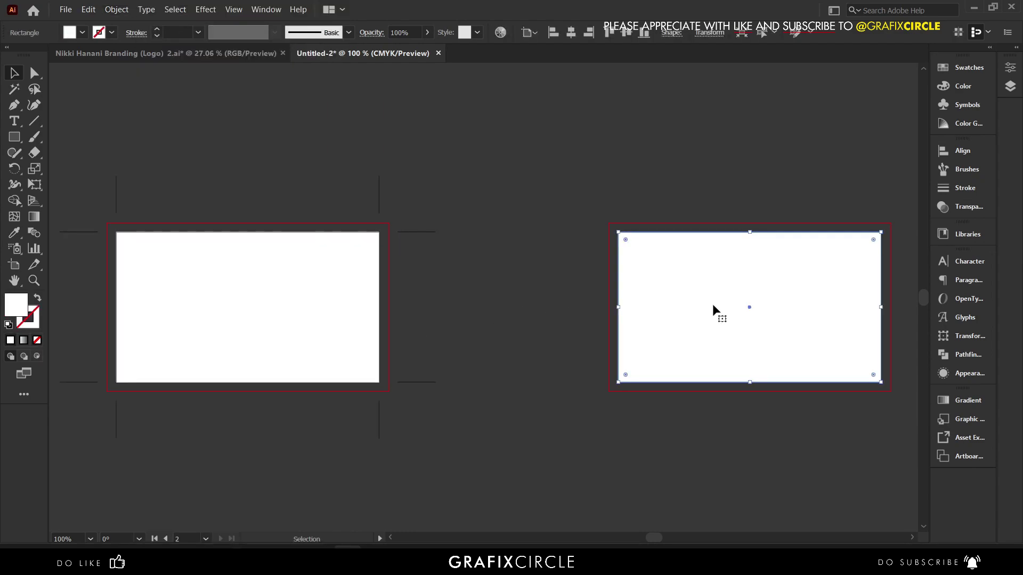
left_click(118, 11)
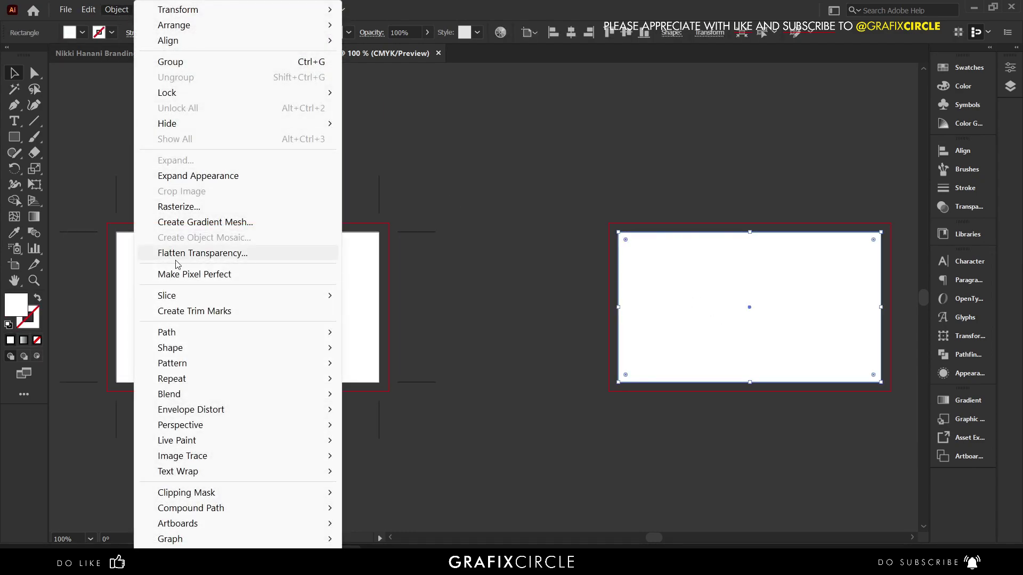
left_click(240, 314)
left_click(494, 162)
- Select all the trim marks and give them a white stroke
left_click_drag(343, 138, 651, 192)
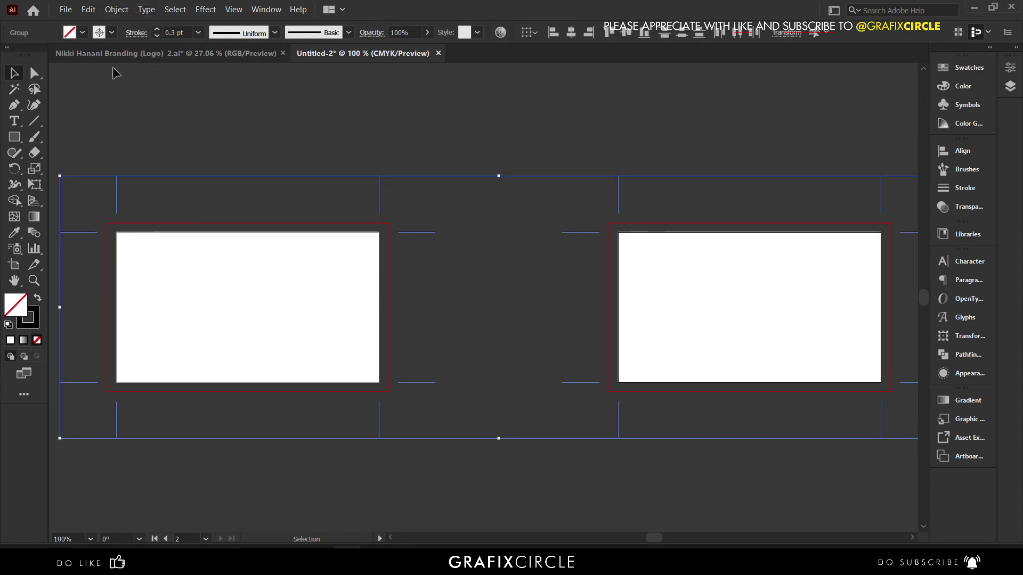
double_click(33, 323)
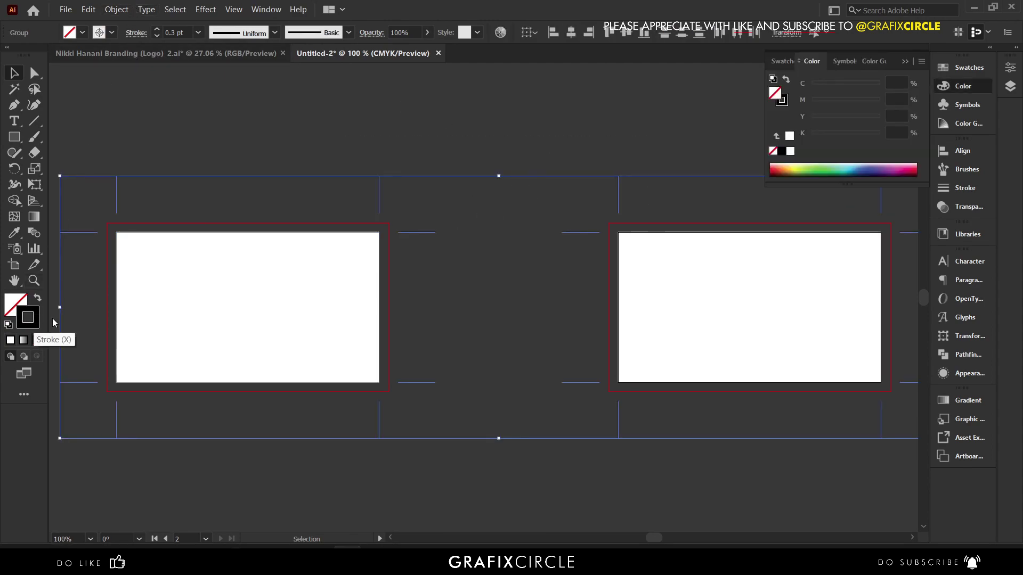
left_click_drag(726, 183, 711, 172)
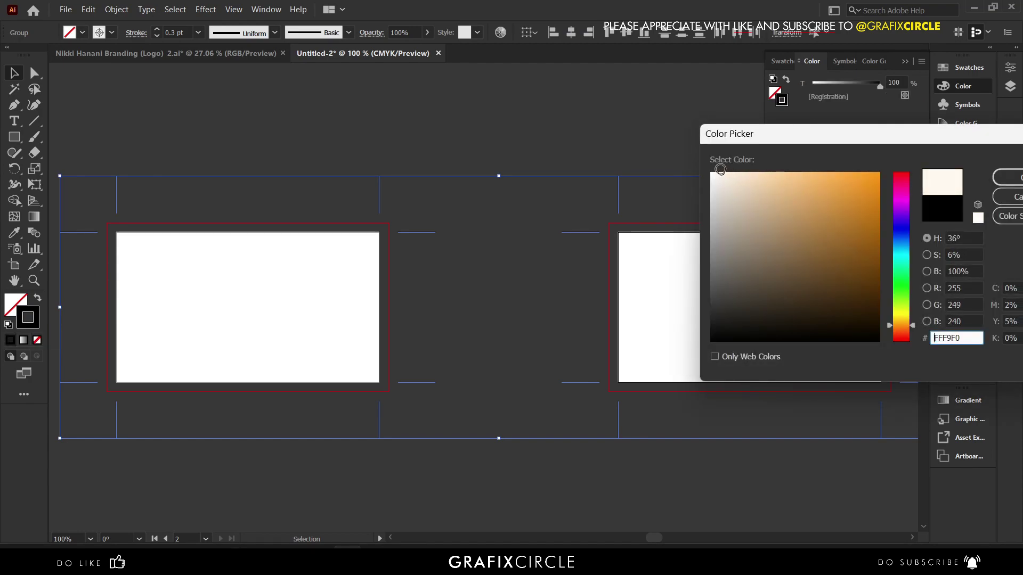
left_click(1008, 178)
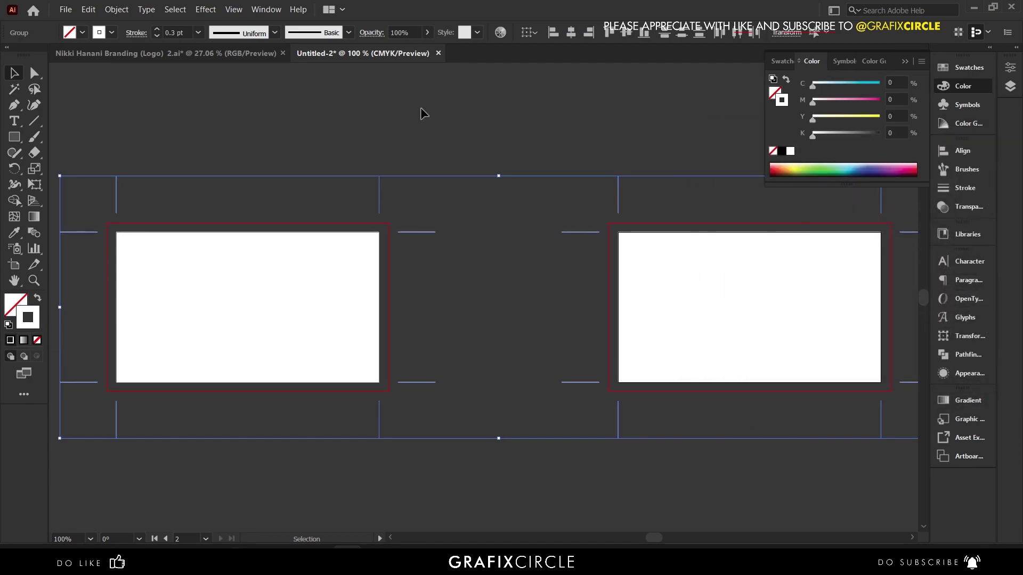
left_click(420, 107)
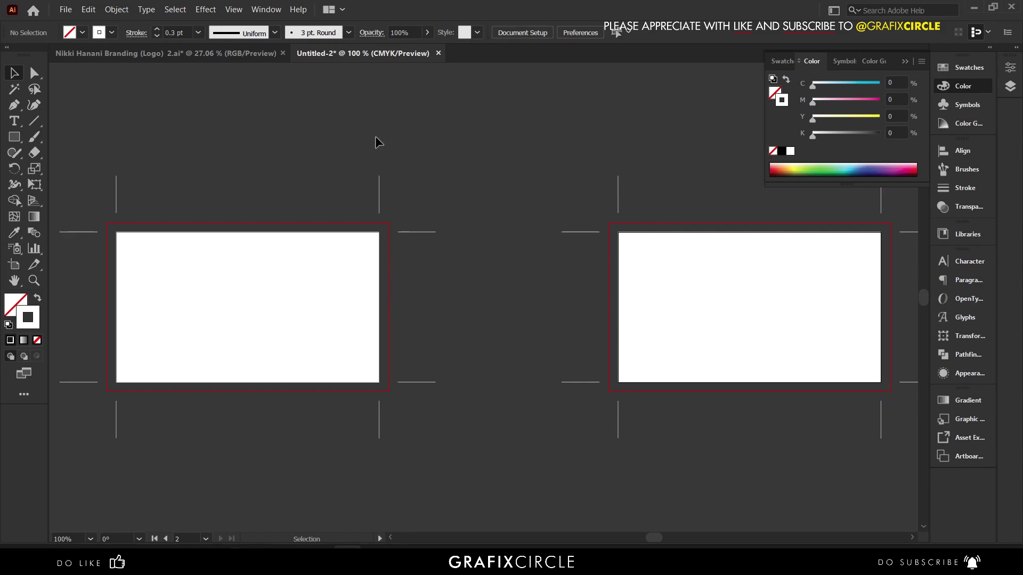
scroll(377, 140, "down", 1)
scroll(378, 160, "up", 1)
scroll(212, 277, "up", 1)
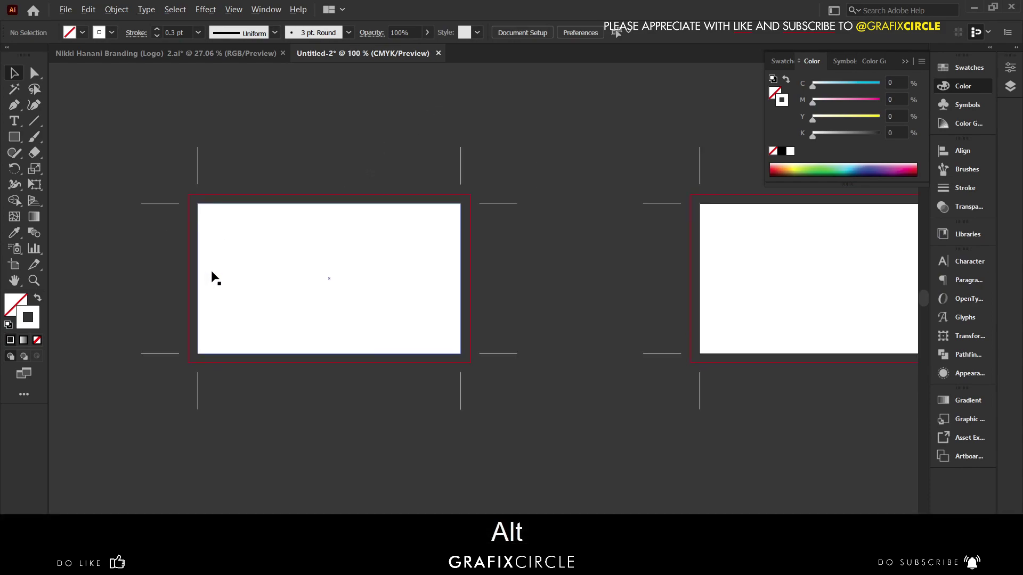
scroll(224, 272, "up", 1)
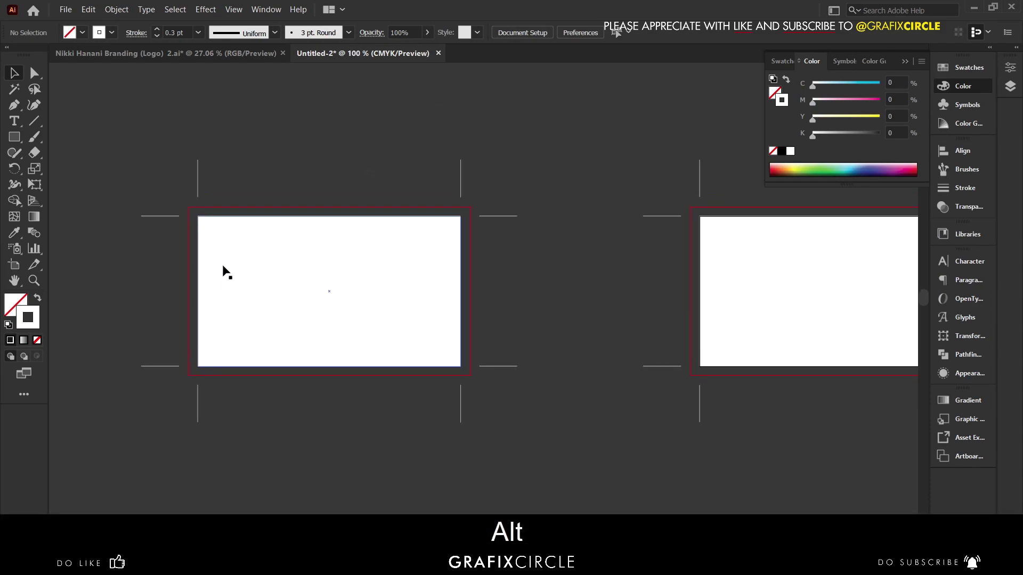
left_click(223, 266)
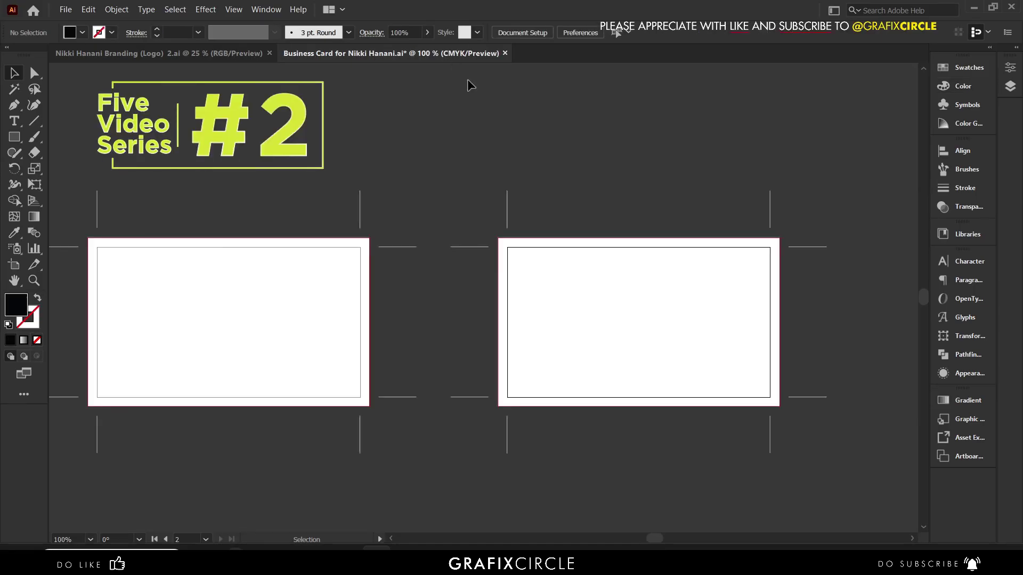
scroll(526, 131, "up", 1)
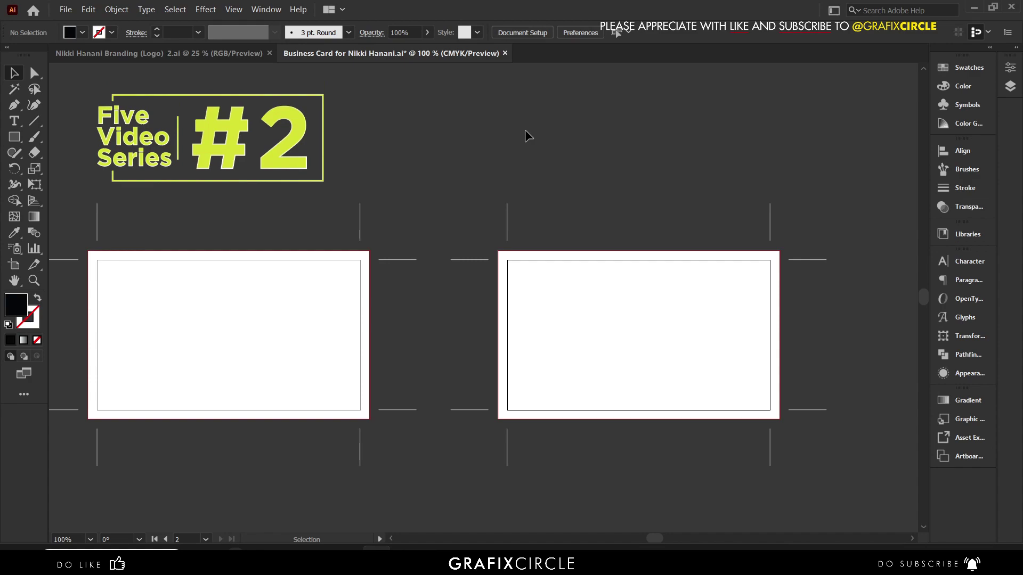
key("space")
left_click_drag(523, 132, 568, 137)
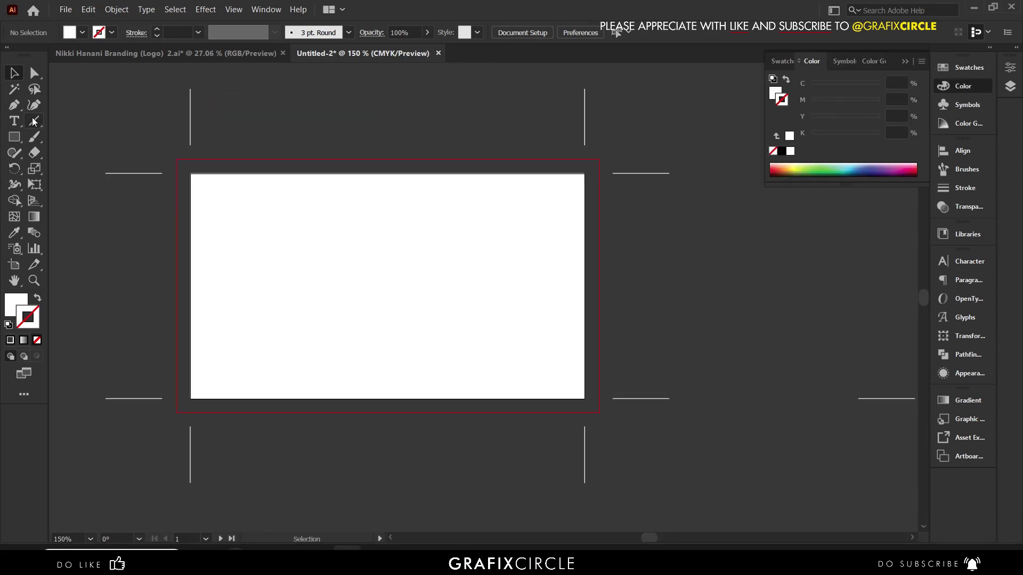
- Draw a thin bar along the front card's left edge, fill it #000000, and narrow it slightly
left_click(15, 137)
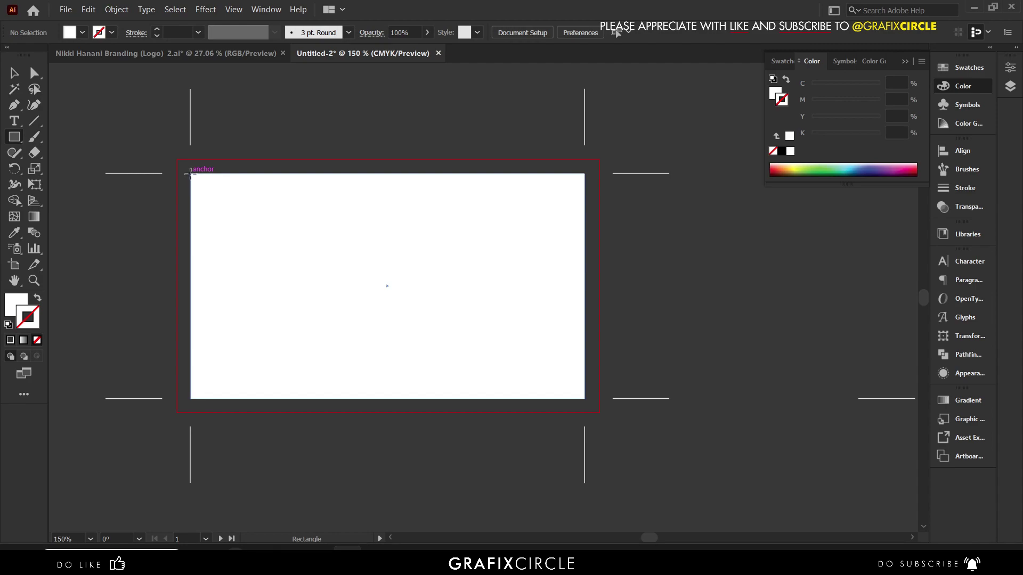
left_click_drag(191, 174, 203, 399)
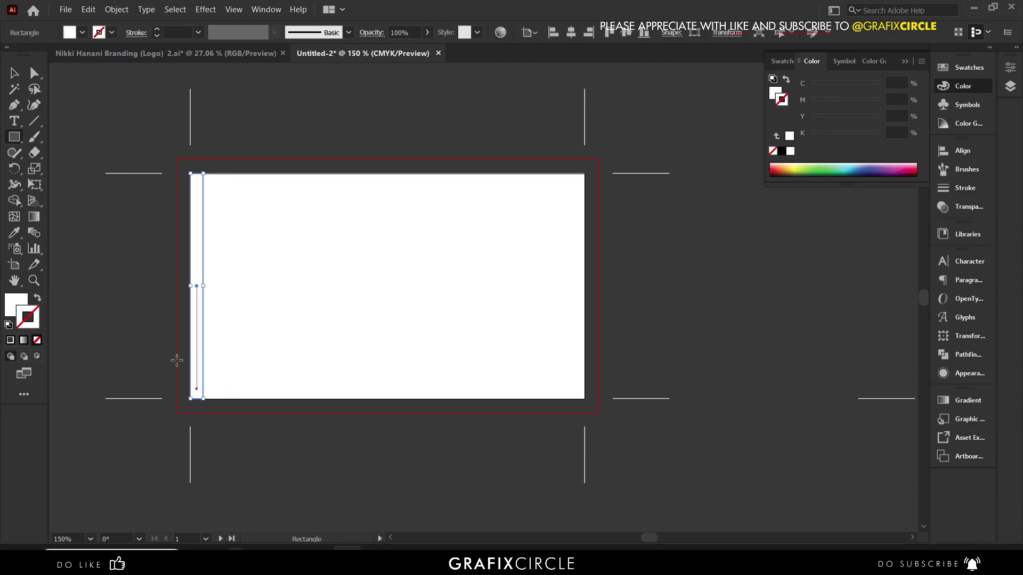
double_click(13, 309)
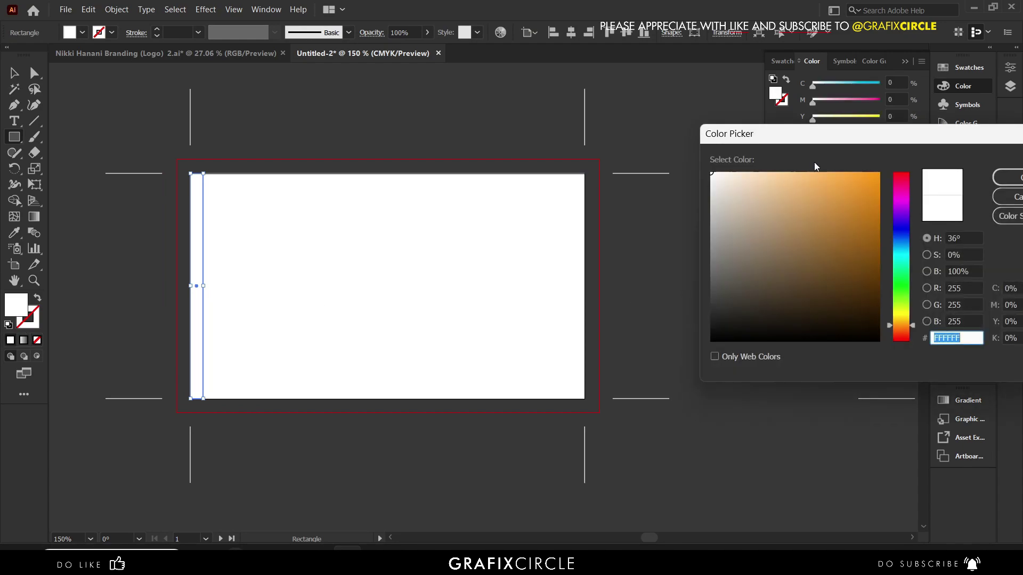
type("000000")
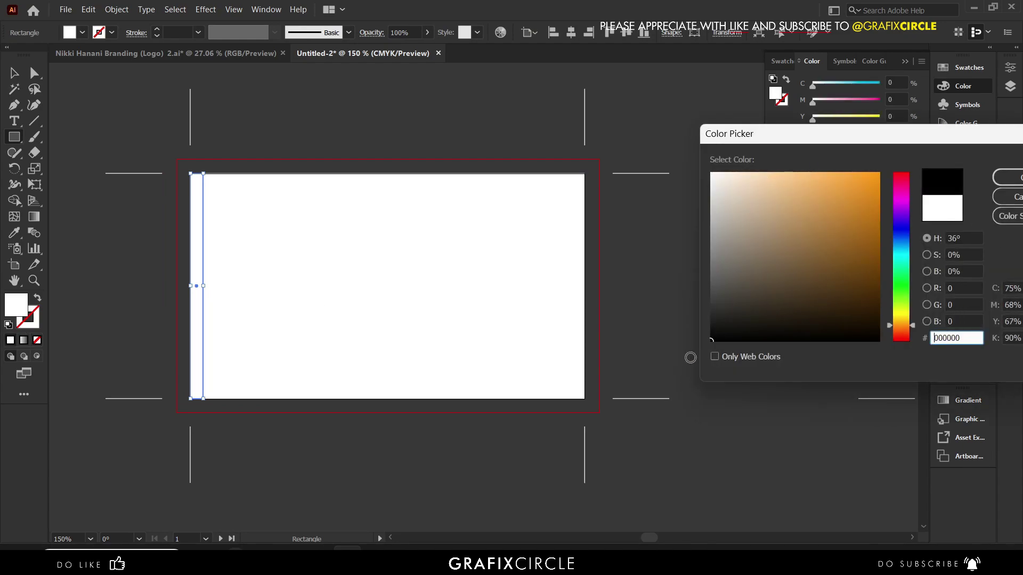
left_click(1007, 177)
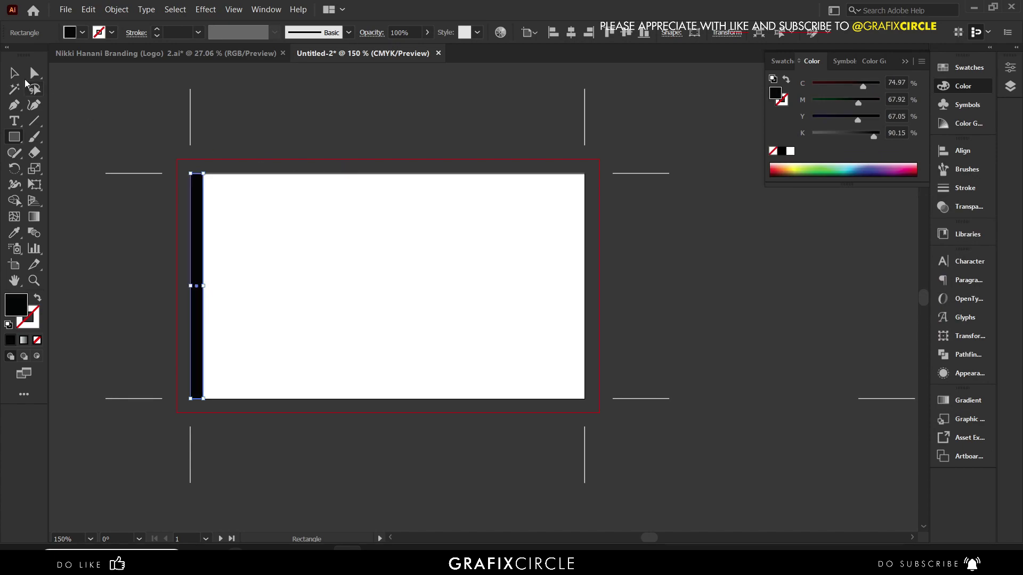
left_click(14, 75)
scroll(195, 277, "up", 1)
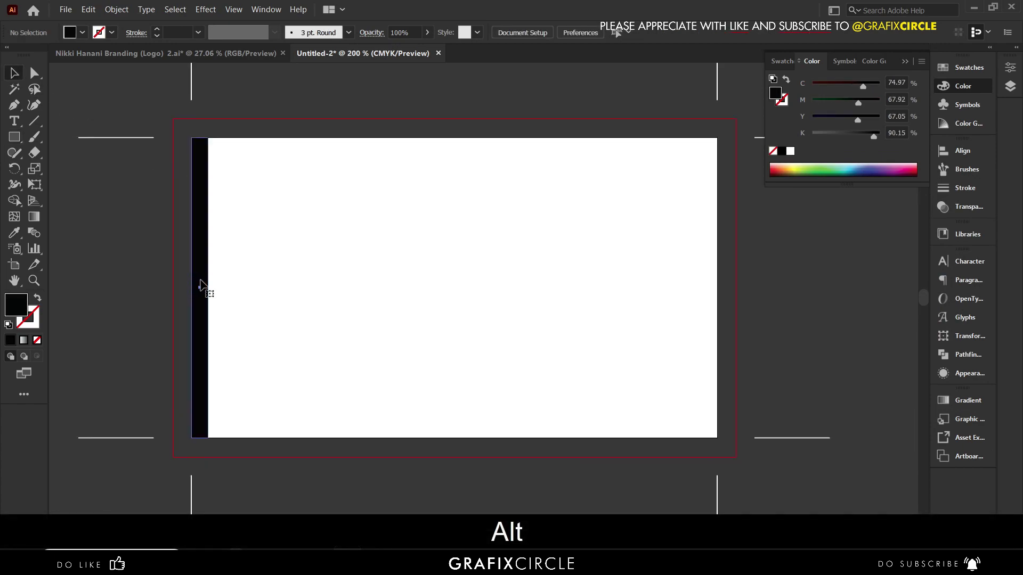
left_click_drag(211, 291, 205, 288)
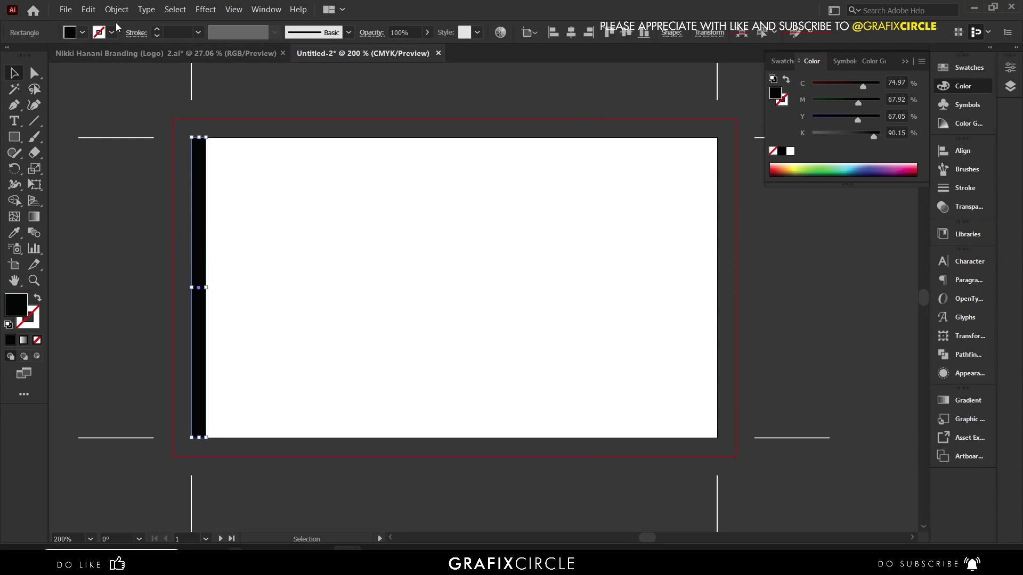
- Duplicate the black side bar onto the card's right edge
left_click(89, 9)
left_click(128, 76)
left_click(117, 9)
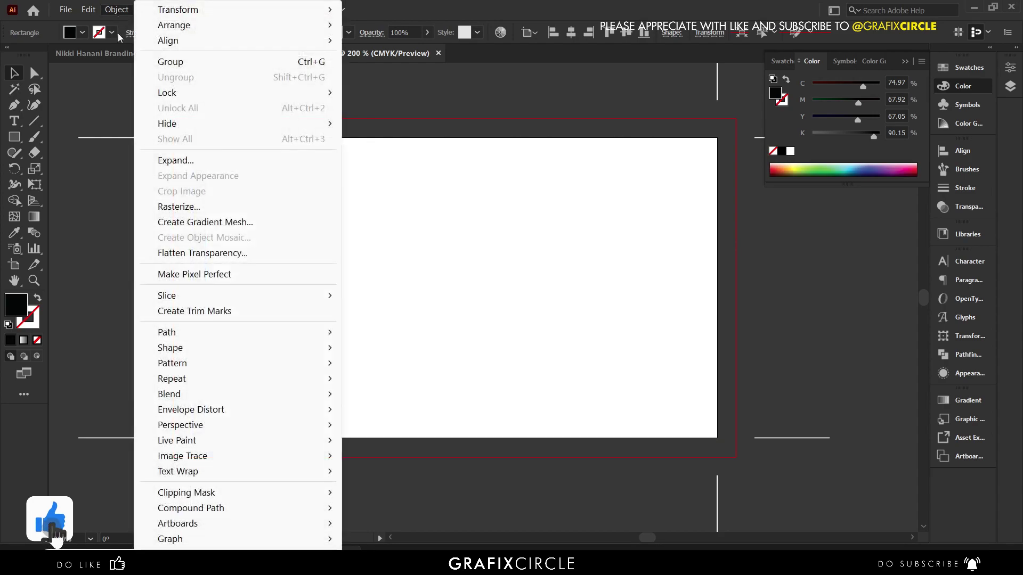
mouse_move(88, 9)
left_click(144, 108)
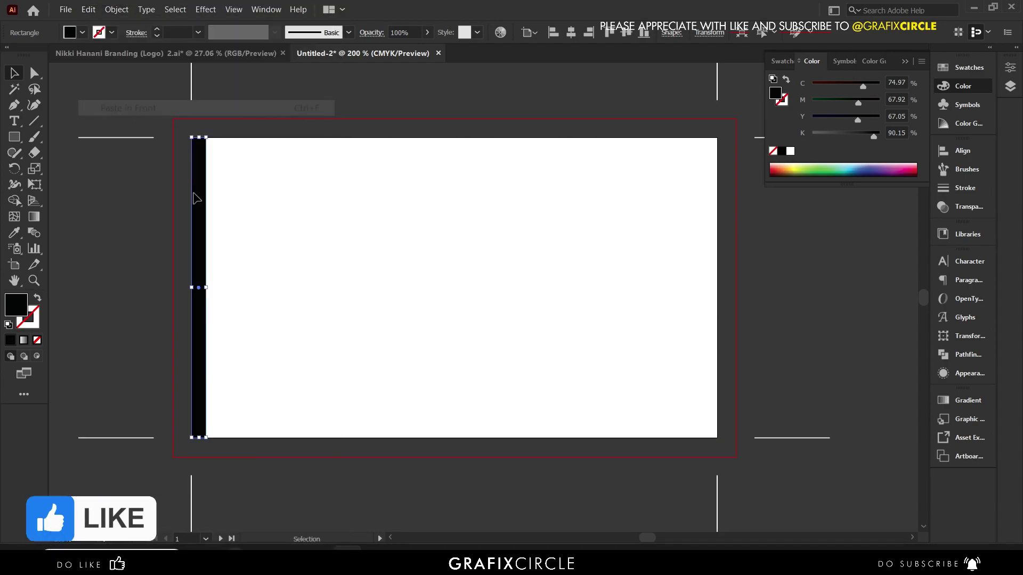
left_click(588, 32)
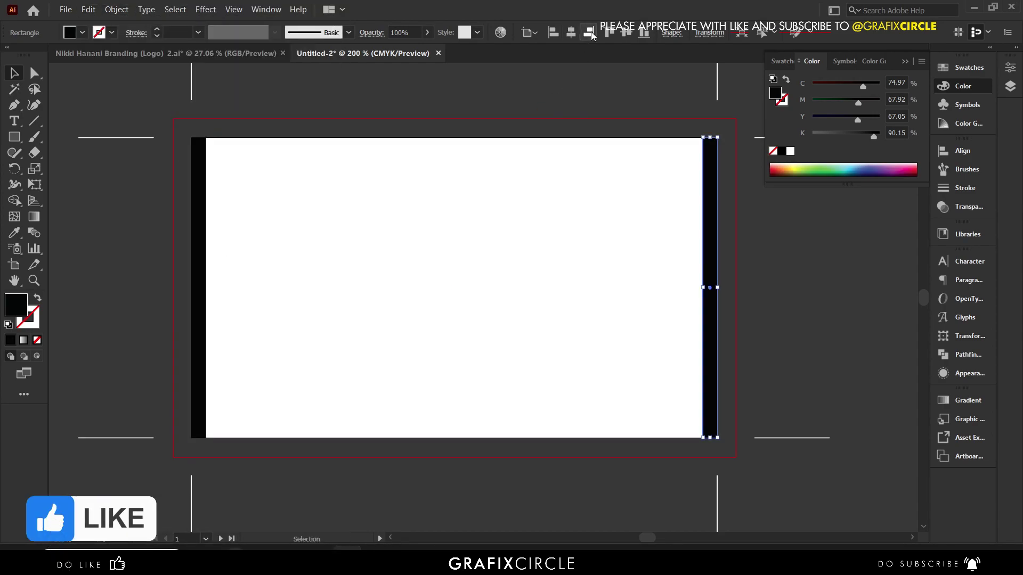
left_click(761, 268)
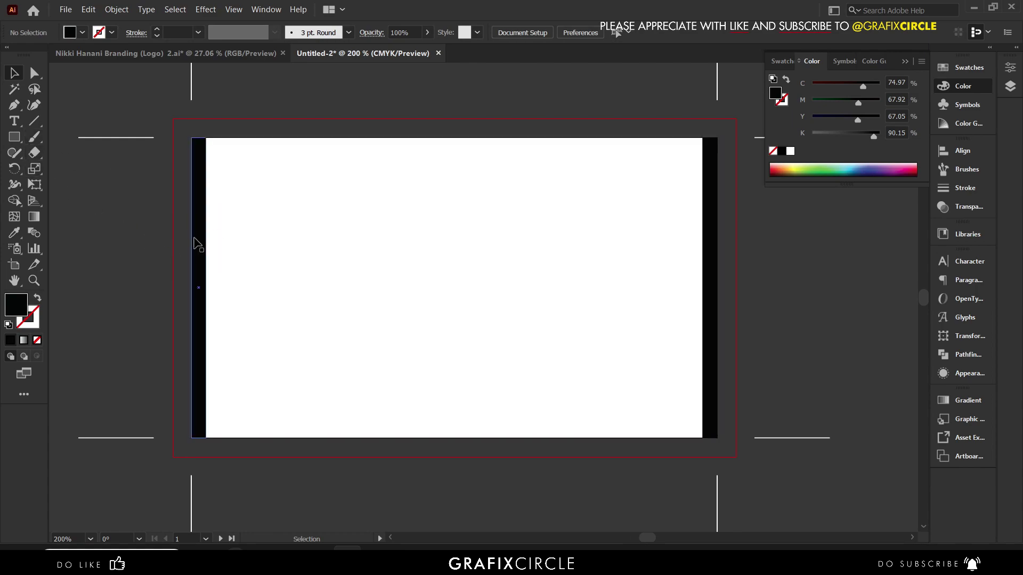
- Make a short copy of the left bar with fully rounded corners
left_click_drag(200, 242, 212, 248)
key("ctrl+z")
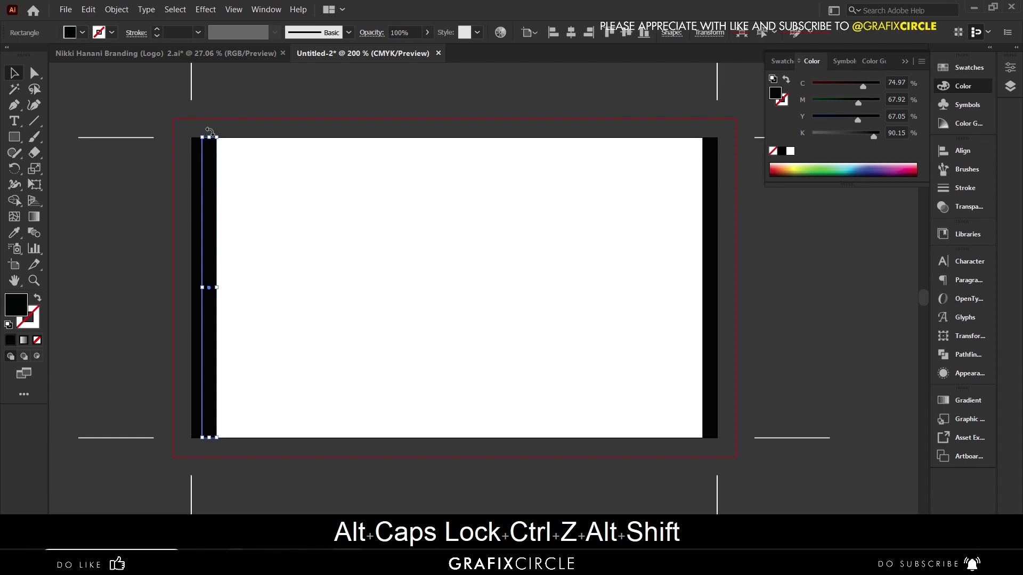
left_click_drag(211, 139, 214, 226)
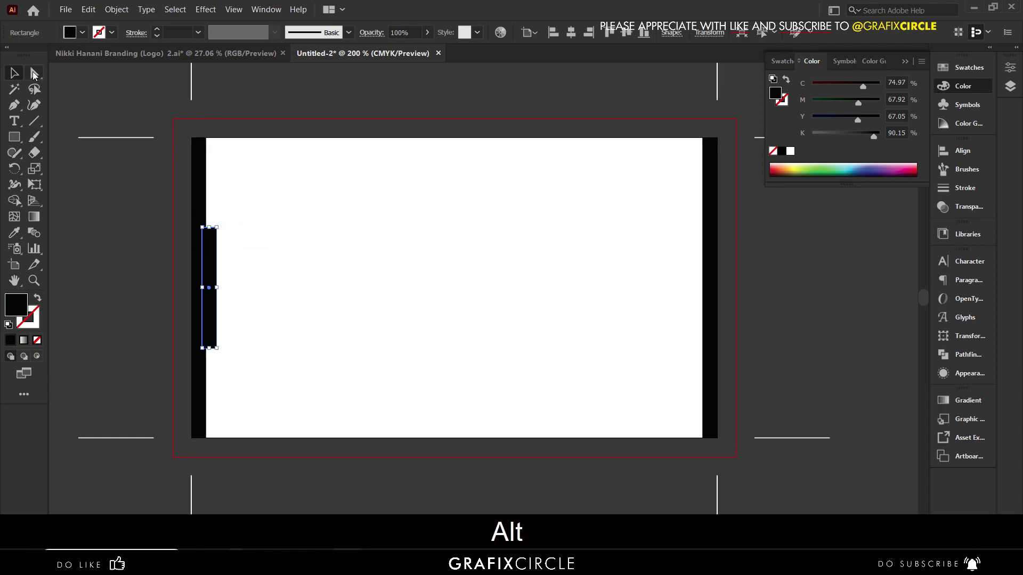
left_click(34, 74)
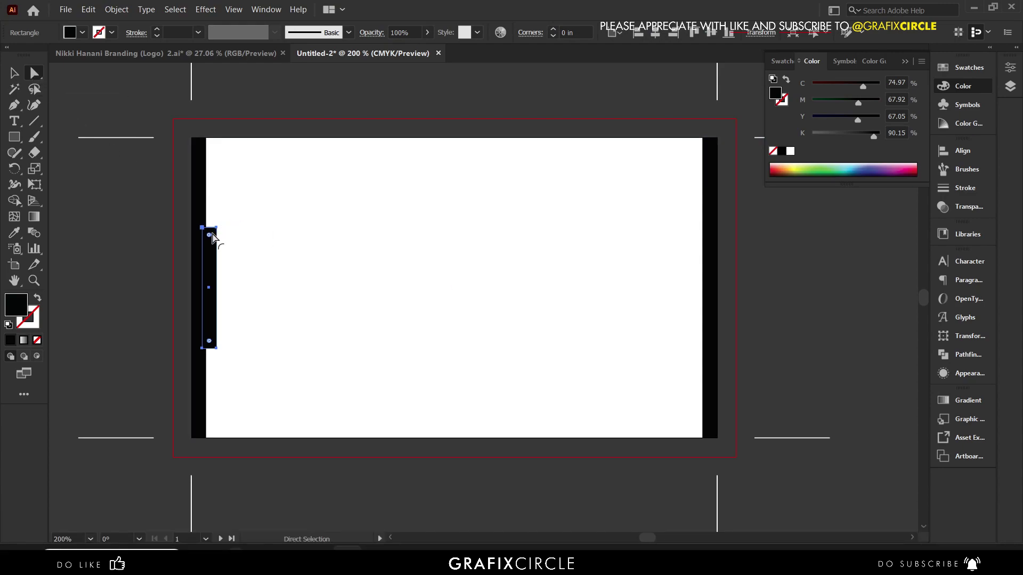
left_click_drag(208, 235, 218, 282)
key("v")
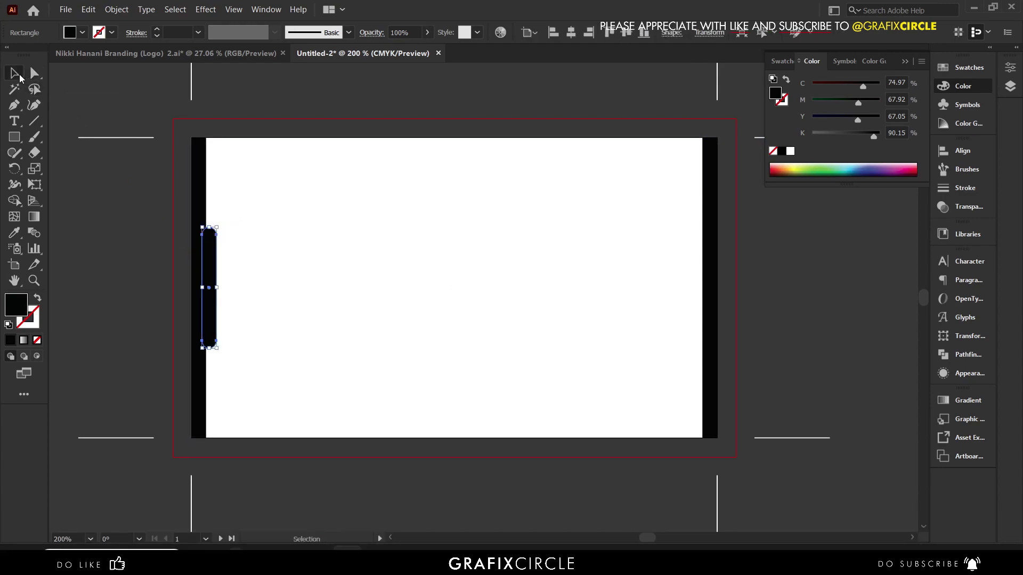
scroll(231, 256, "up", 2)
left_click_drag(192, 216, 193, 226)
scroll(195, 208, "down", 2)
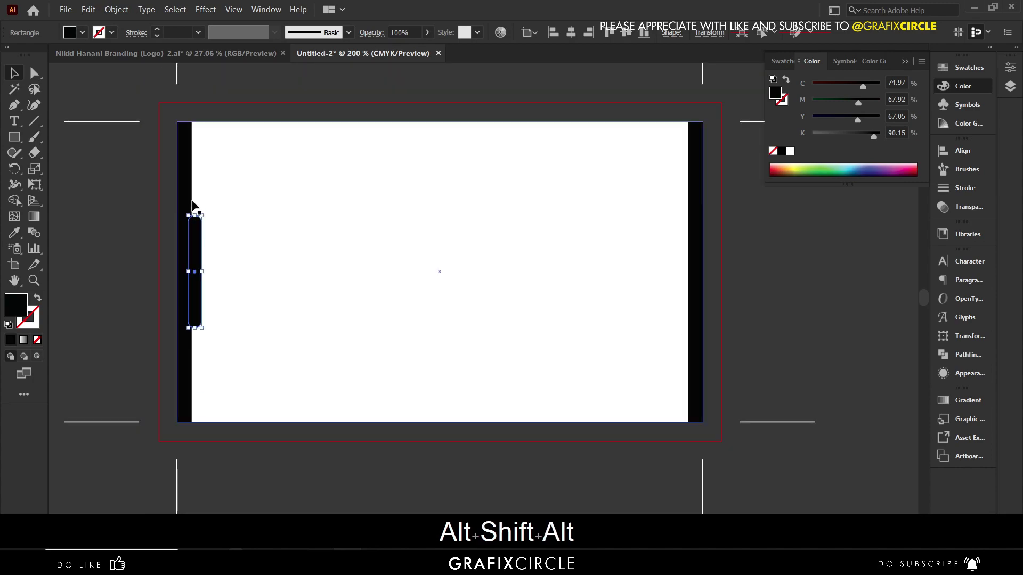
- Align the rounded tab to the left strip and copy it across to the right strip
left_click(185, 200, "shift")
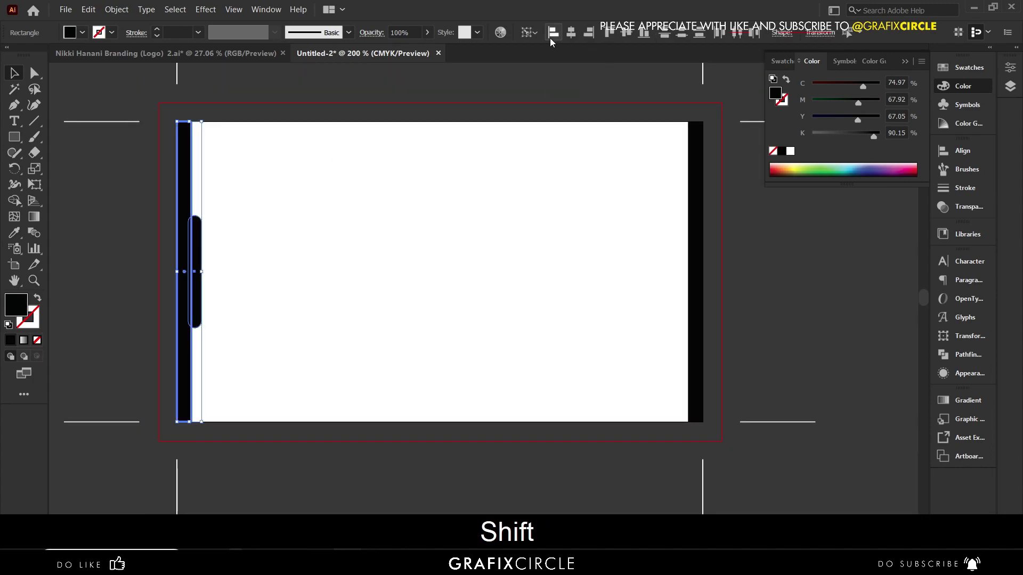
left_click(553, 33)
left_click(535, 73)
left_click_drag(191, 244, 568, 264)
scroll(208, 228, "down", 1)
- Paste the NH logo, scale it down, and centre it on the front card
key("ctrl+minus")
key("ctrl+v")
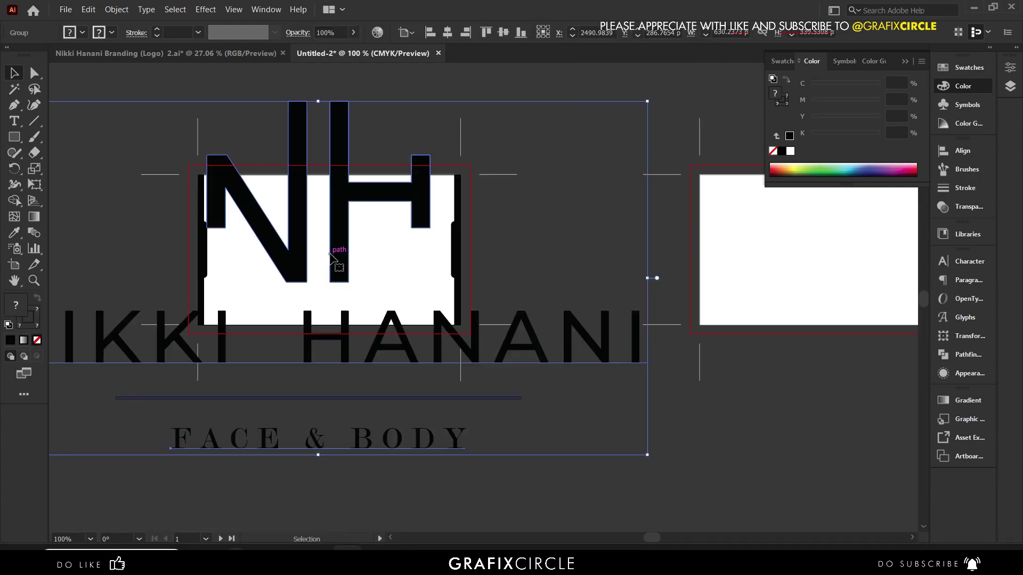
left_click_drag(318, 101, 327, 237)
left_click(352, 196, "shift")
left_click(352, 196)
left_click(503, 32)
left_click(448, 32)
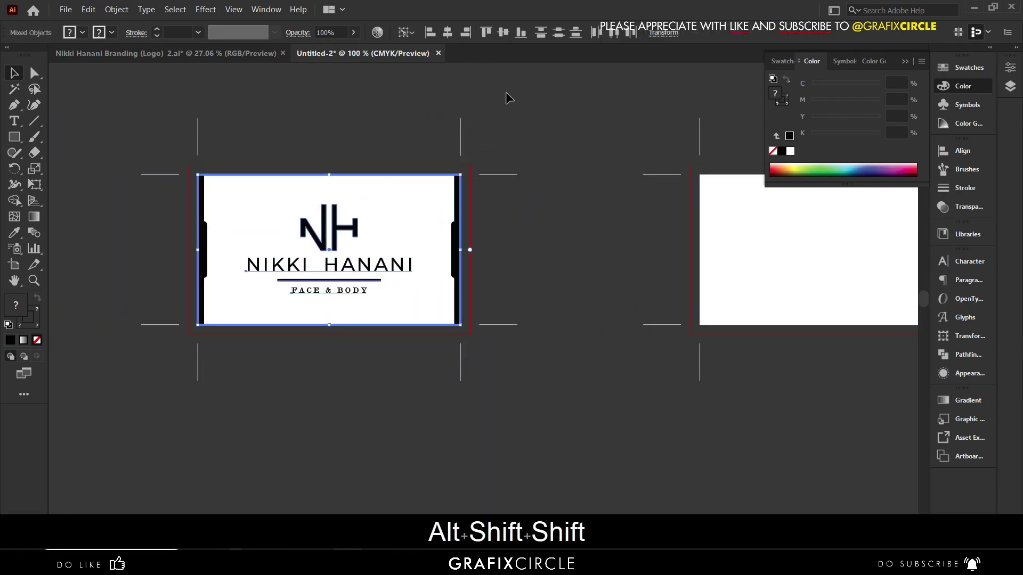
left_click(505, 92)
scroll(506, 94, "down", 1)
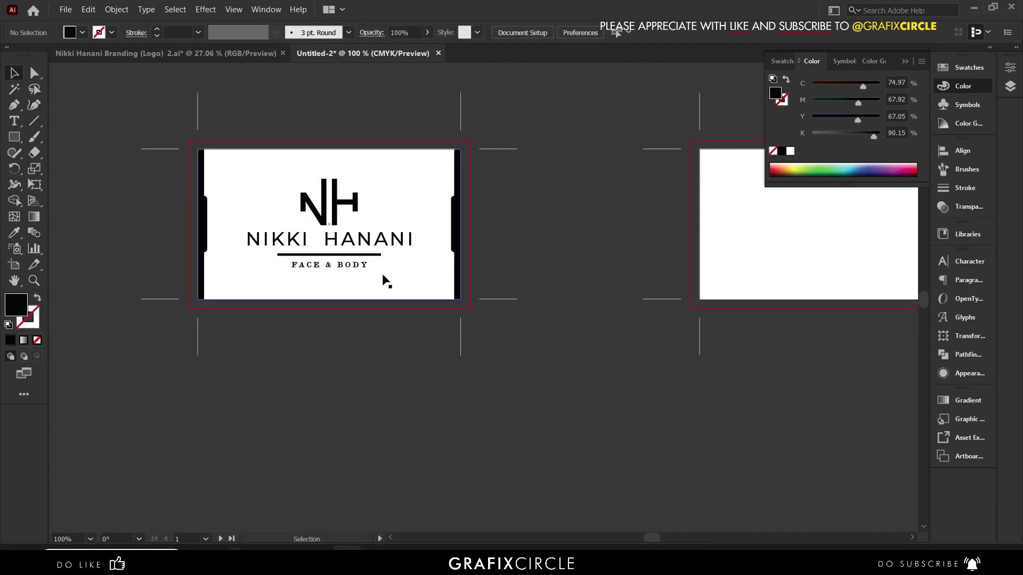
scroll(357, 258, "up", 1)
- Thin the logo's divider line to 0.75 pt, expand its appearance, and nudge it slightly
double_click(358, 258)
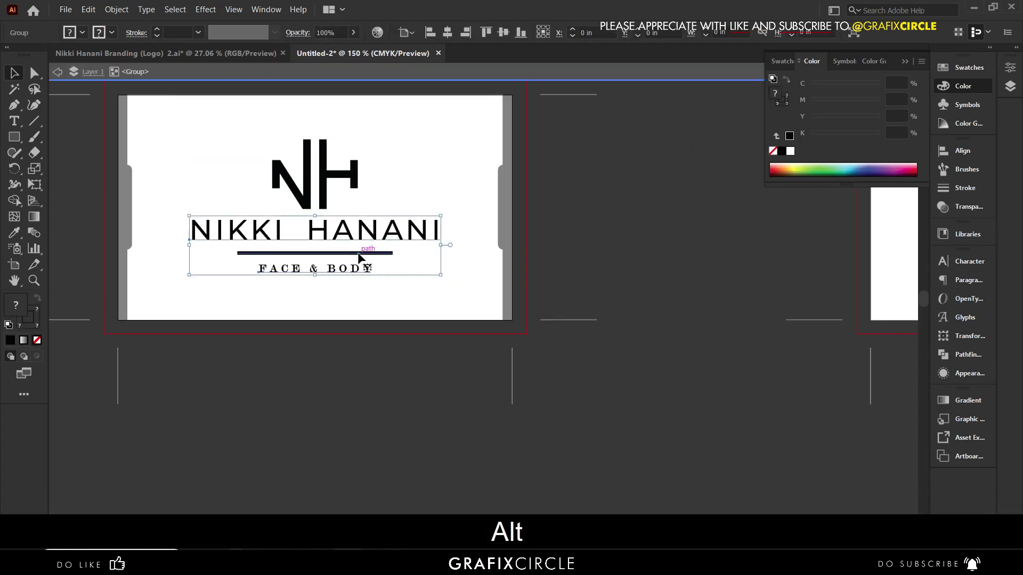
double_click(358, 254)
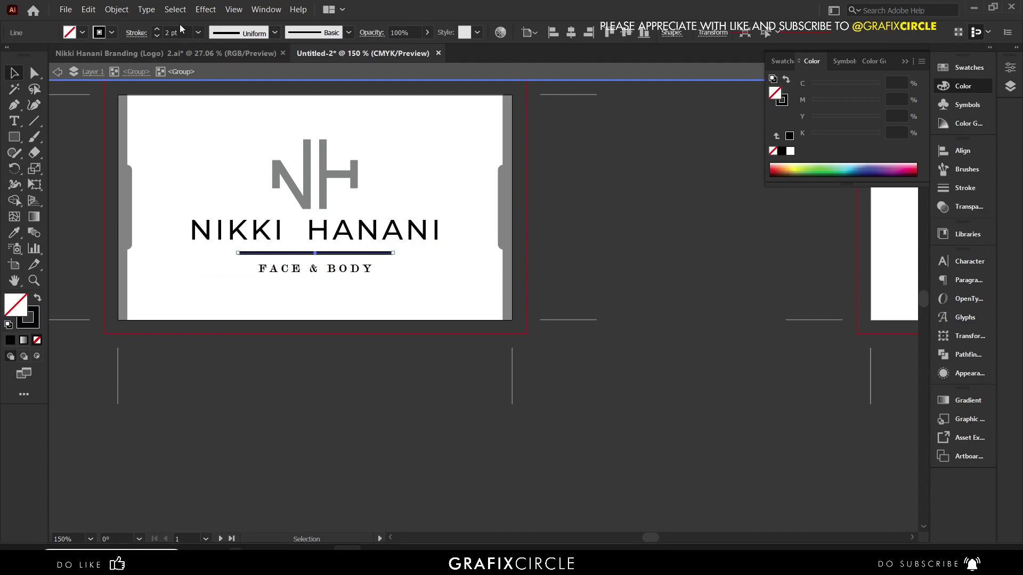
left_click(199, 33)
left_click(218, 75)
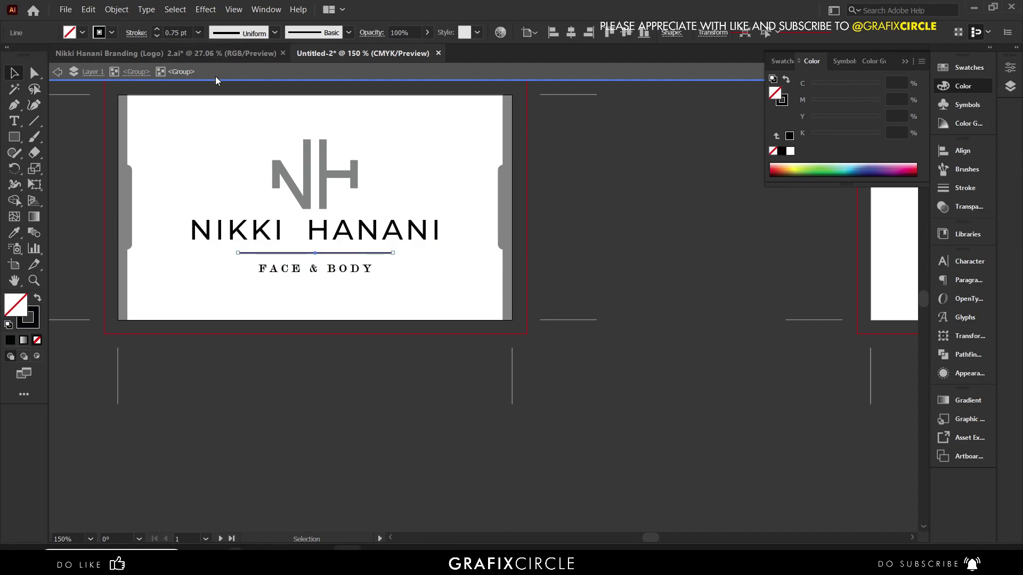
left_click(128, 12)
left_click(191, 175)
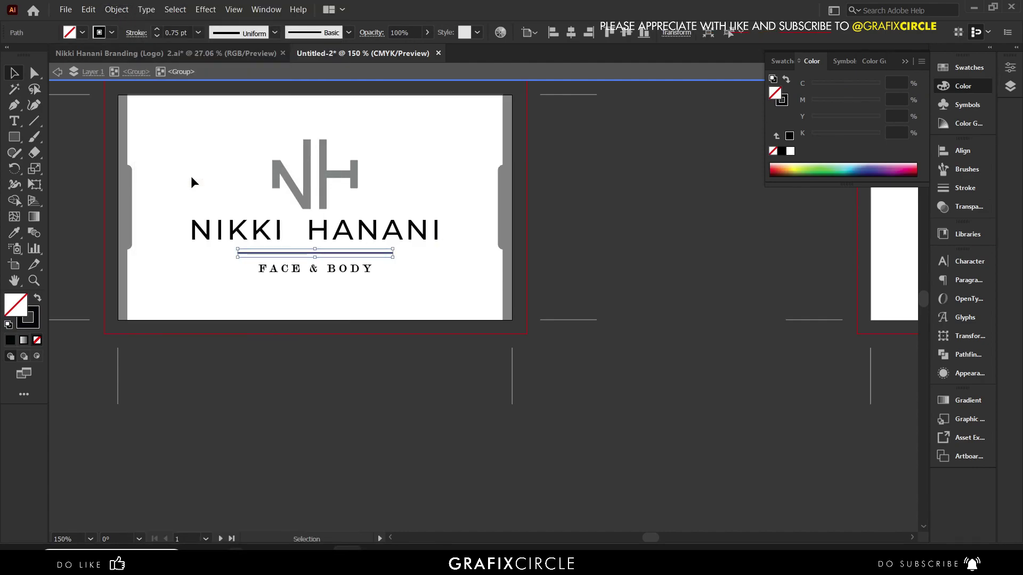
key("Return")
left_click(513, 382)
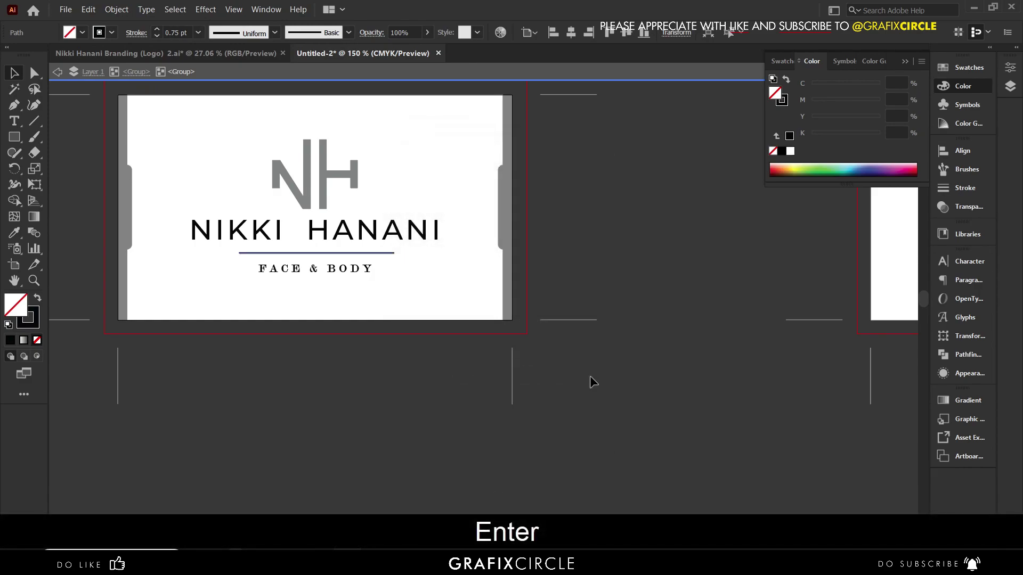
double_click(592, 375)
scroll(345, 315, "down", 1)
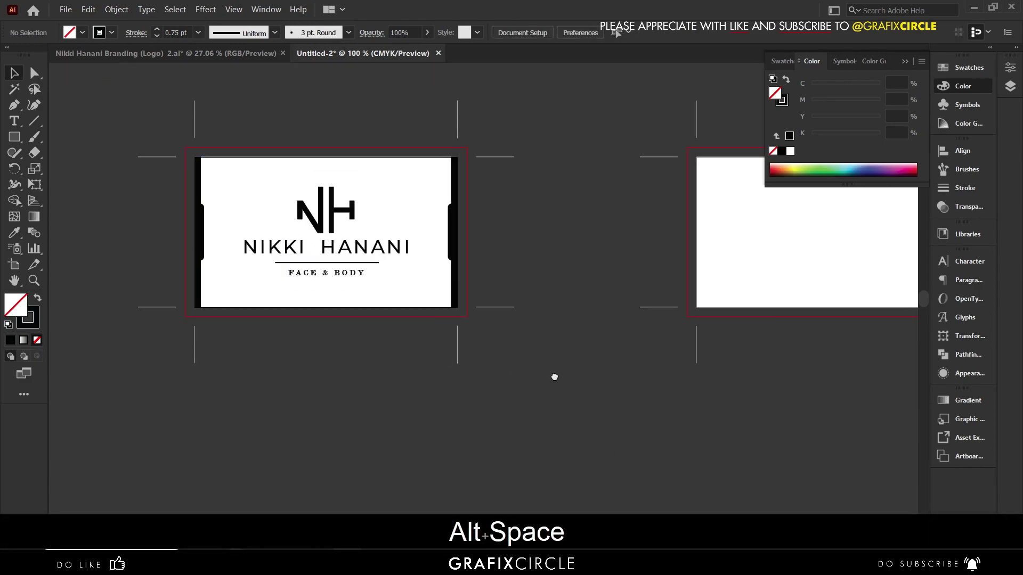
- Paste a copy of the back card's rectangle in front and shrink it into a slightly smaller inset
left_click_drag(556, 376, 450, 361)
scroll(375, 315, "down", 1)
scroll(412, 318, "up", 2)
scroll(412, 319, "down", 2)
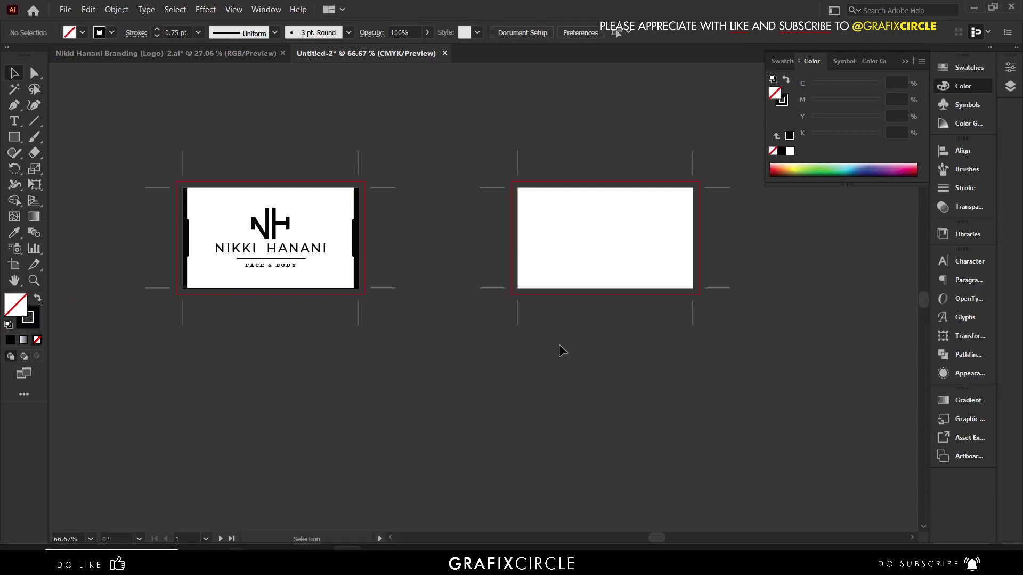
left_click(626, 250)
scroll(693, 241, "up", 1)
key("ctrl")
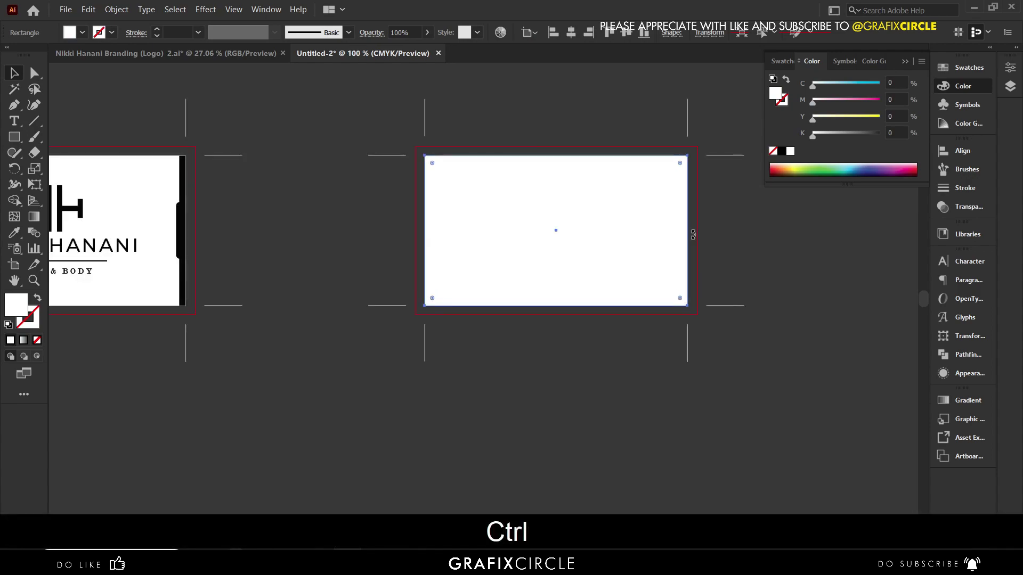
left_click_drag(691, 233, 682, 232)
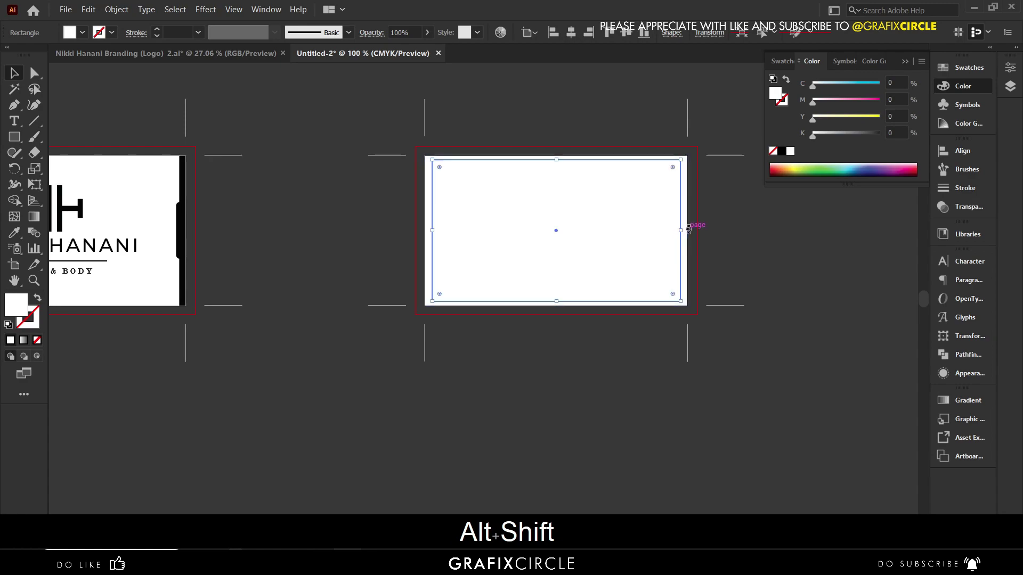
scroll(692, 228, "up", 4)
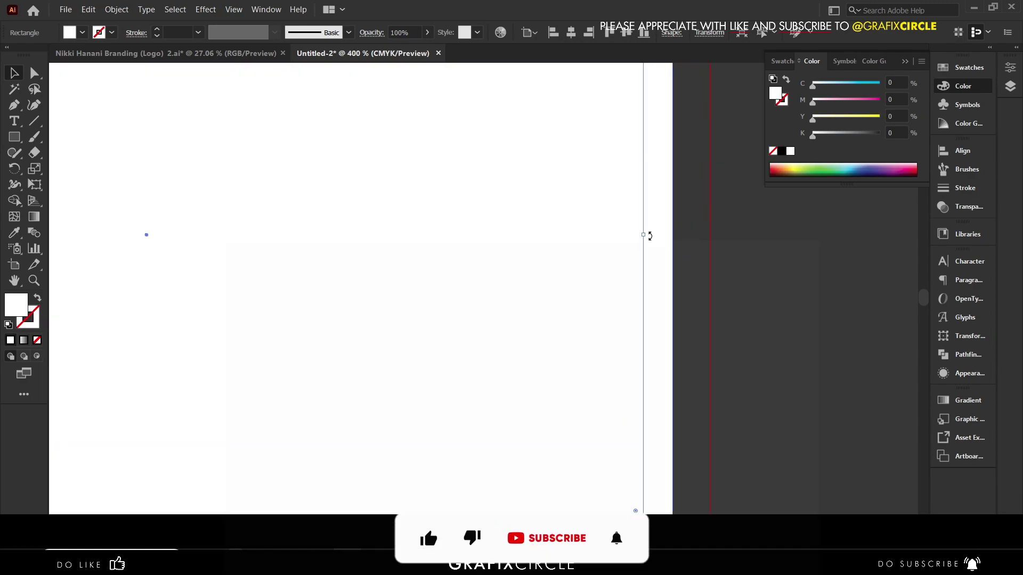
scroll(642, 230, "down", 4)
scroll(457, 171, "up", 3)
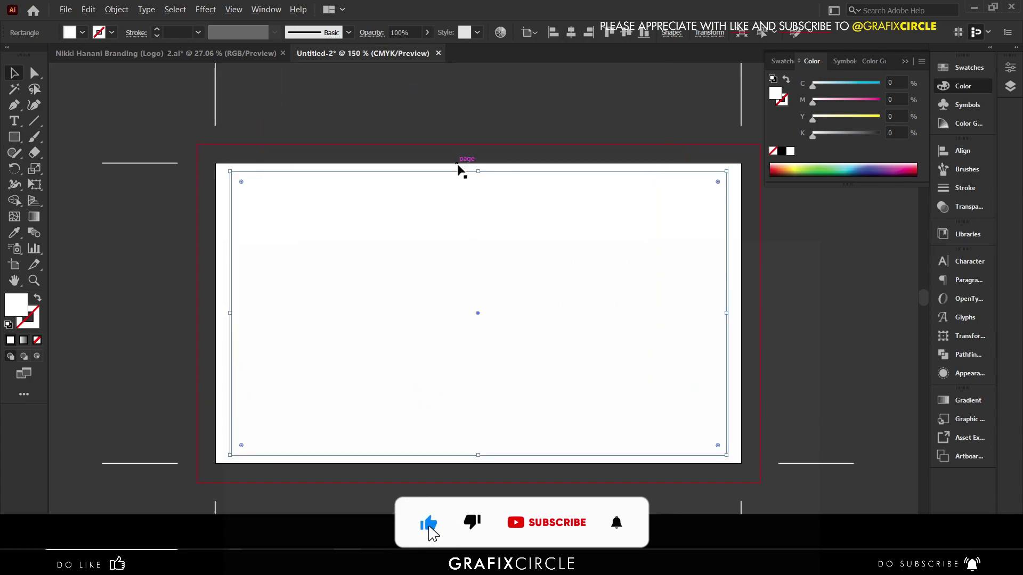
left_click_drag(489, 175, 489, 185)
- Sample black from the logo and swap fill and stroke to make an outline frame
left_click(15, 233)
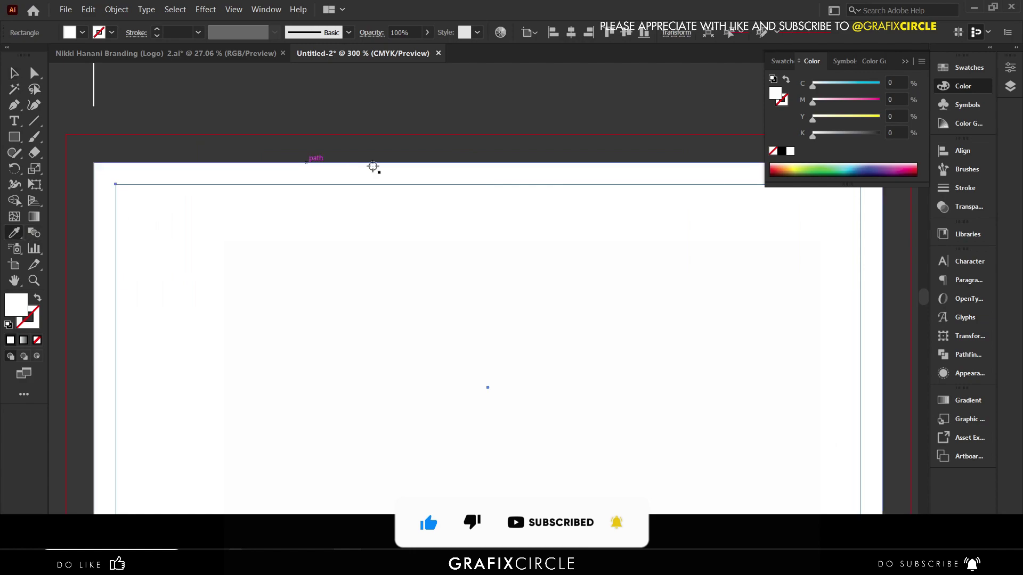
scroll(373, 166, "down", 4)
left_click(152, 207)
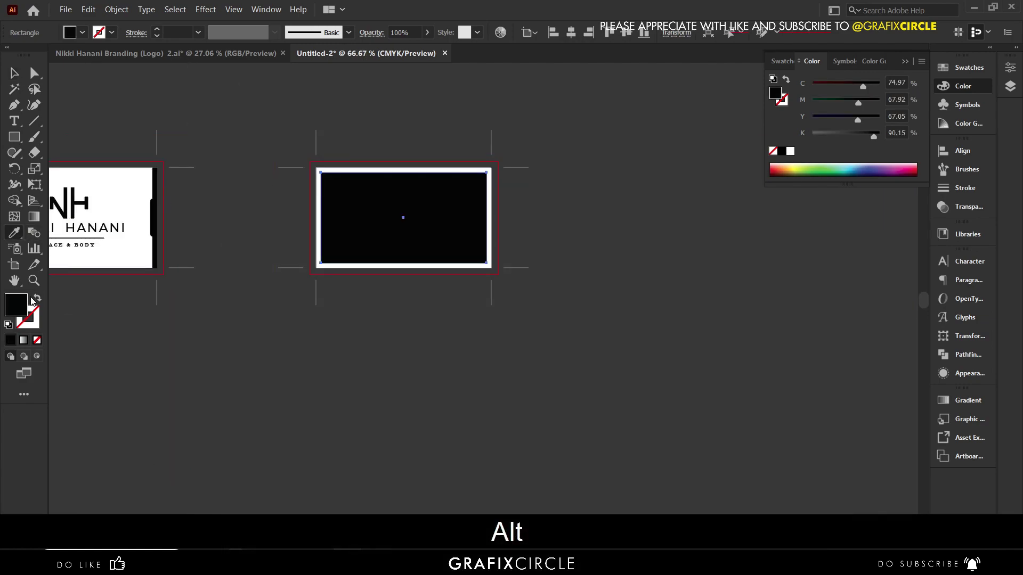
left_click(37, 298)
- Try a 2 pt frame stroke, return it to 1 pt, and expand the outlined rectangle into shapes
left_click(198, 33)
left_click(215, 106)
key("v")
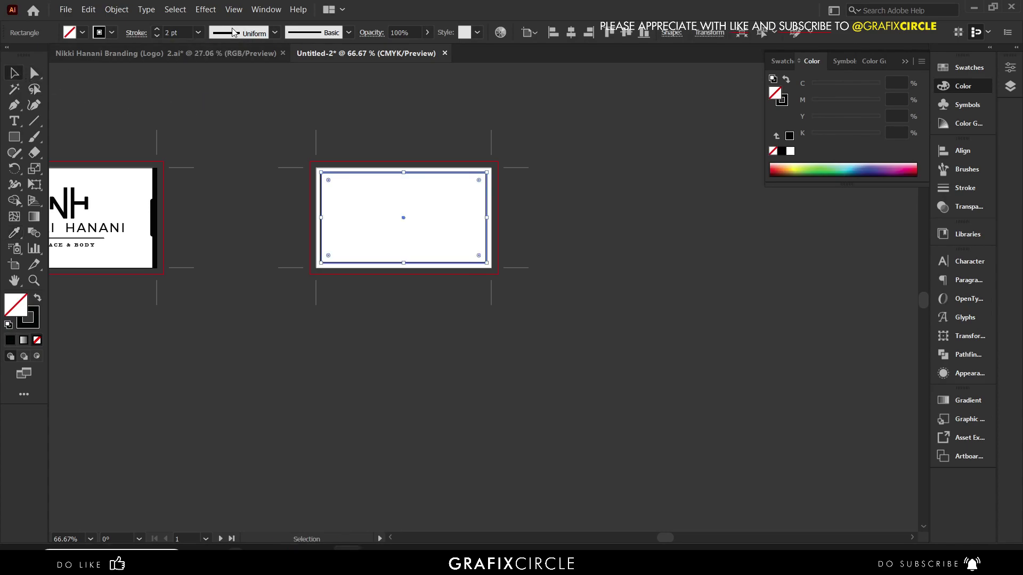
left_click(195, 35)
left_click(219, 91)
scroll(382, 180, "up", 2)
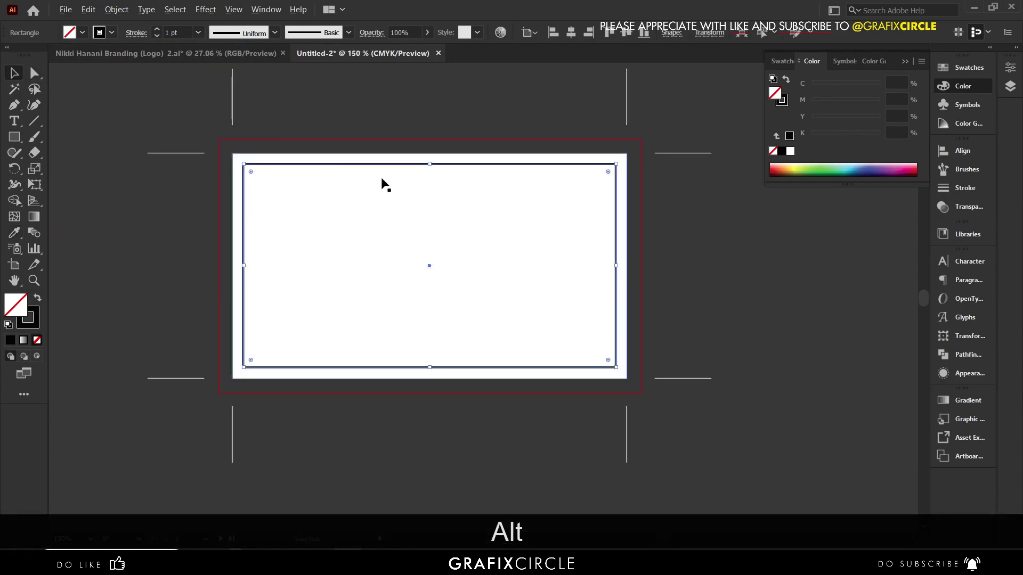
left_click(117, 10)
left_click(168, 159)
key("Return")
left_click(729, 282)
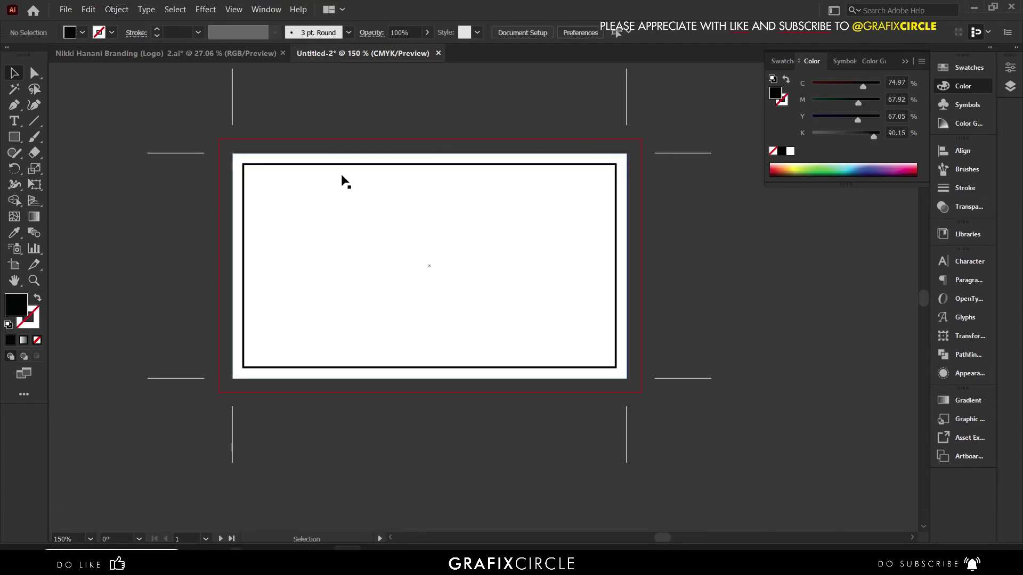
- Paste a copy of the card background in front, fill it black, bring it to front, and narrow it
left_click(358, 221)
left_click(12, 234)
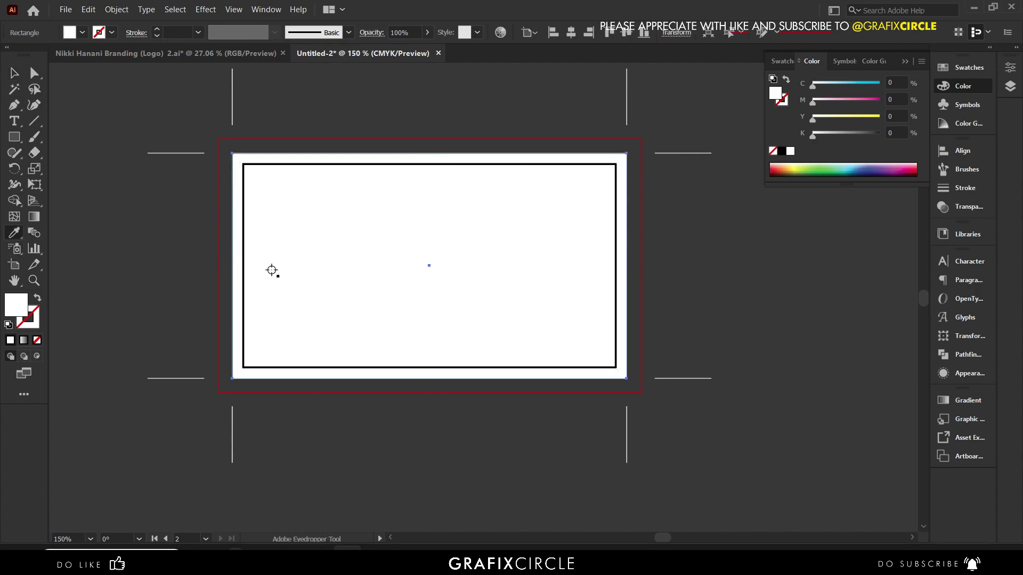
left_click(246, 244)
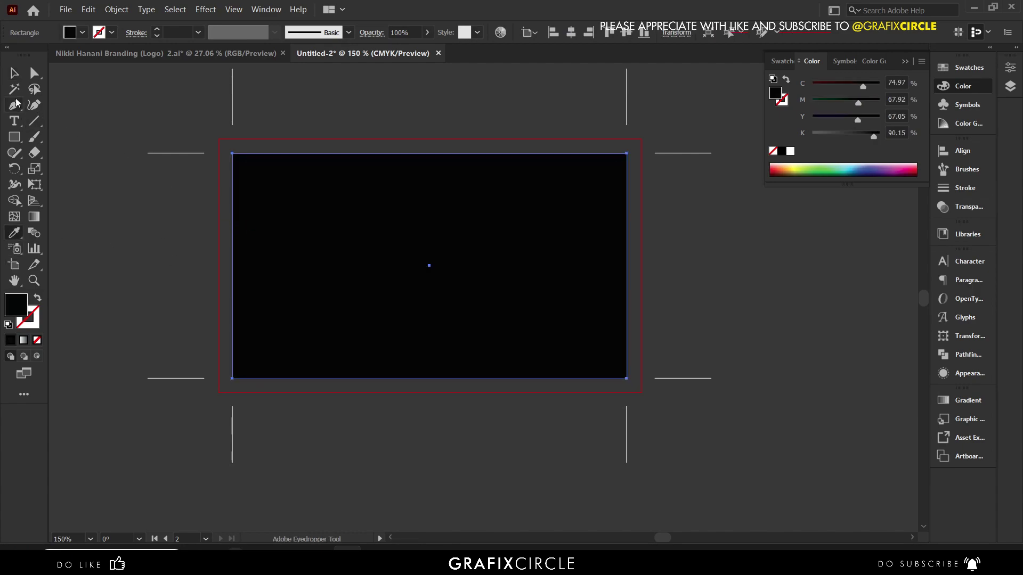
left_click(15, 73)
key("ctrl+z")
key("ctrl+c")
key("ctrl+f")
left_click(15, 233)
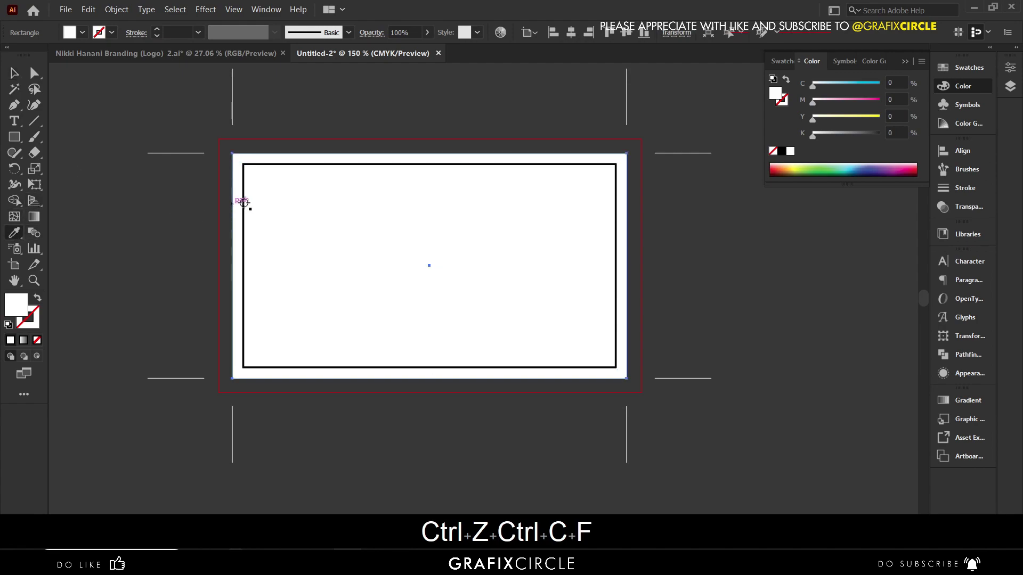
left_click(243, 201)
left_click(15, 75)
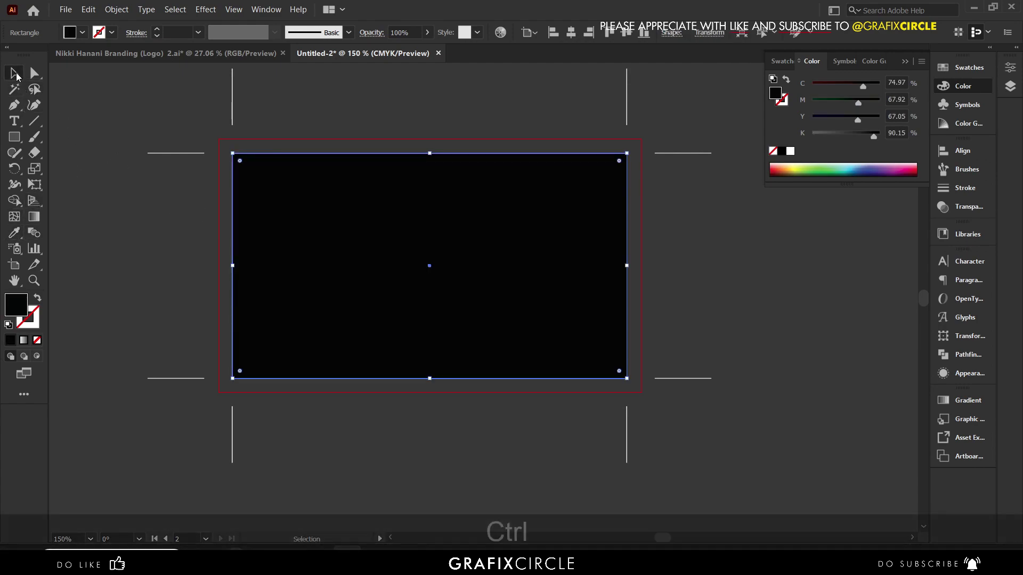
key("ctrl+shift+bracketright")
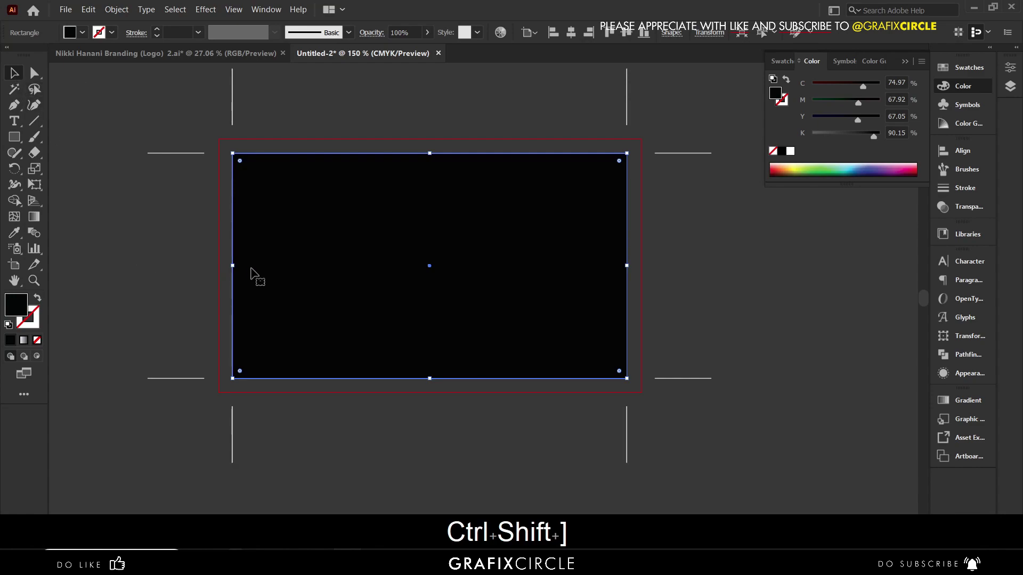
left_click_drag(233, 266, 407, 264)
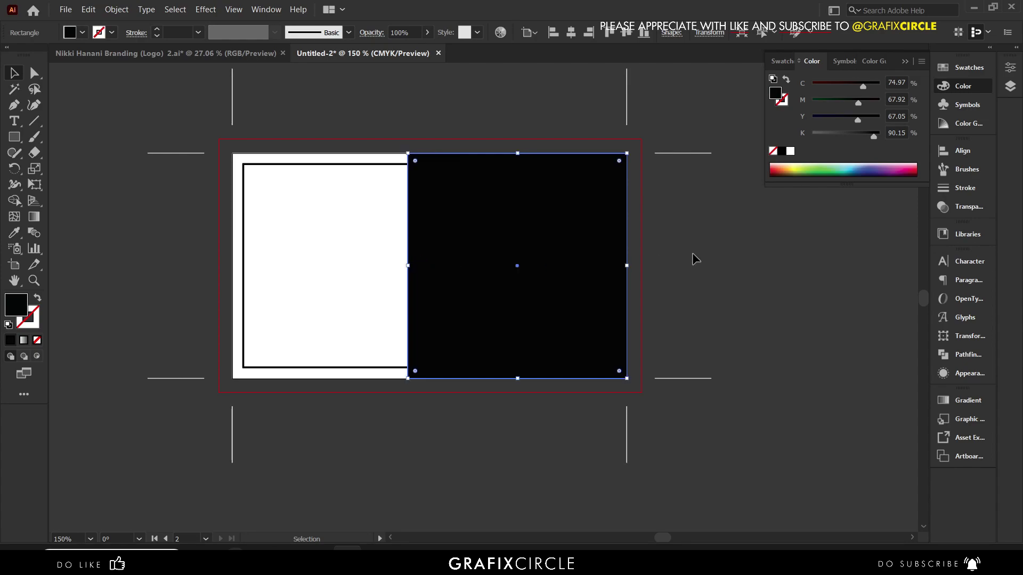
- Paste a copy of the black rectangle in front, shrink it to a 0.26 in strip, and fill it white
left_click(98, 10)
left_click(128, 79)
left_click(89, 10)
left_click(137, 109)
left_click_drag(629, 268, 447, 259)
key("i")
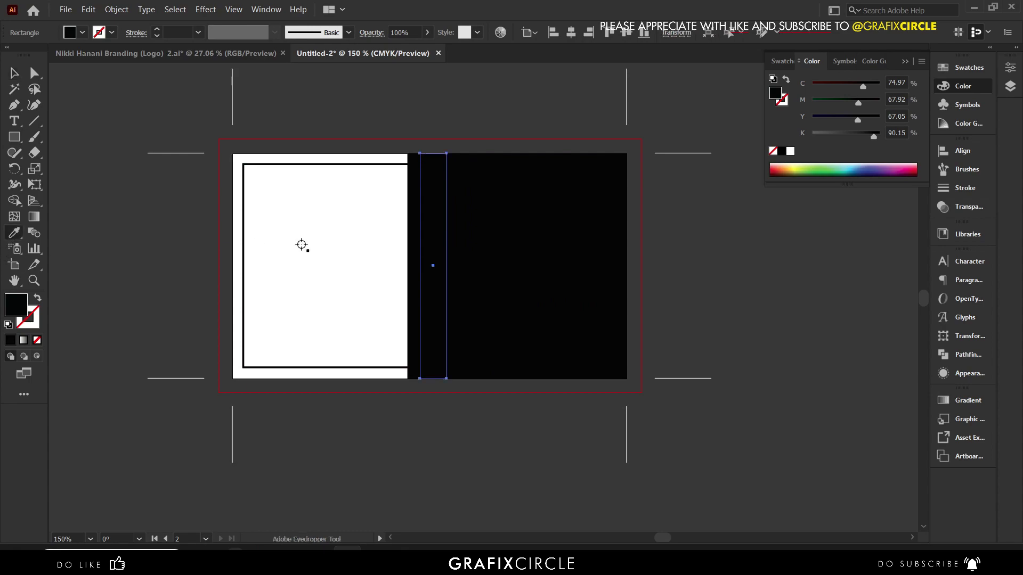
left_click(261, 212)
left_click(13, 74)
left_click(229, 191)
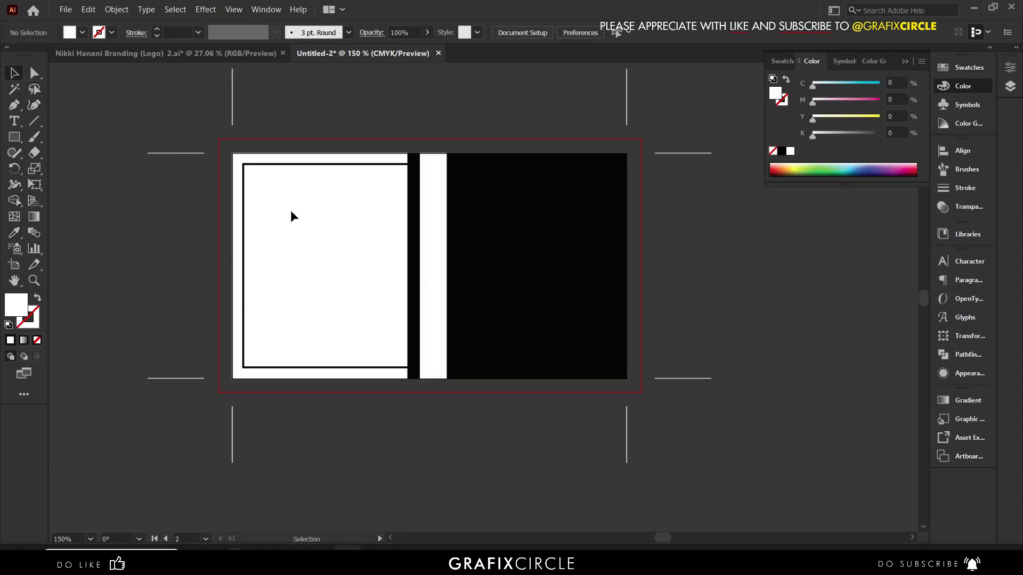
scroll(418, 251, "up", 1, "alt")
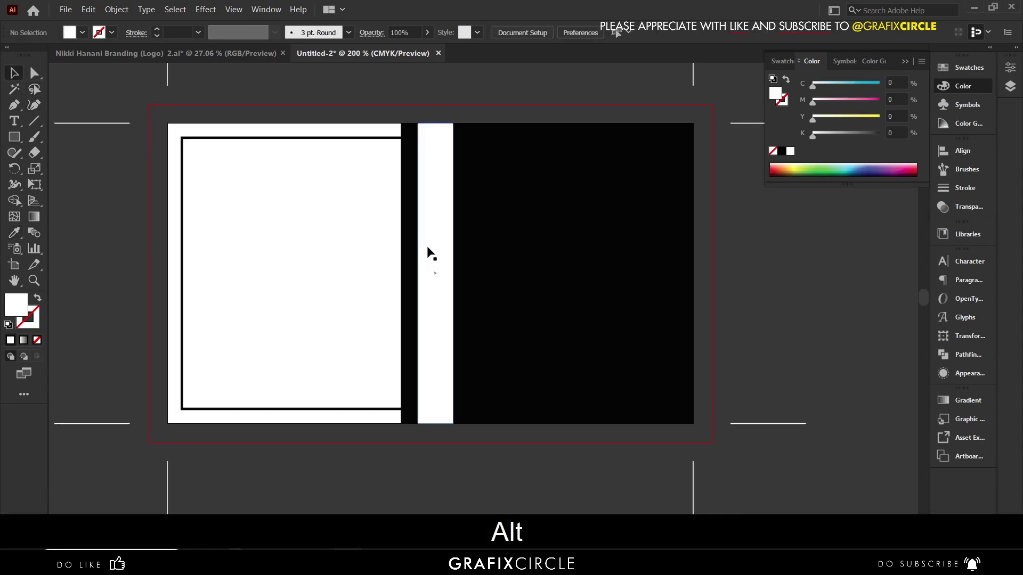
scroll(428, 248, "down", 1, "alt")
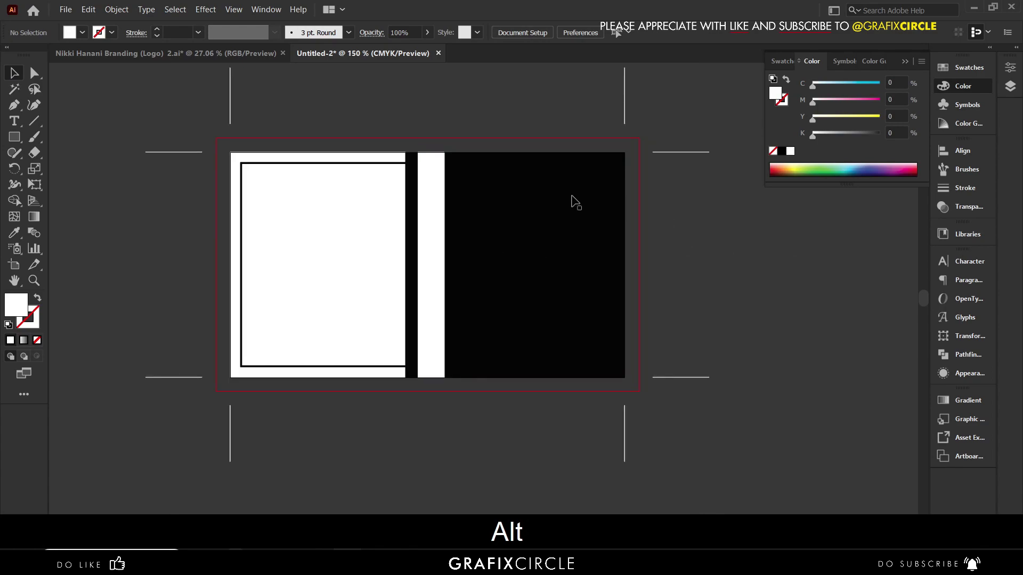
scroll(401, 151, "up", 2, "alt")
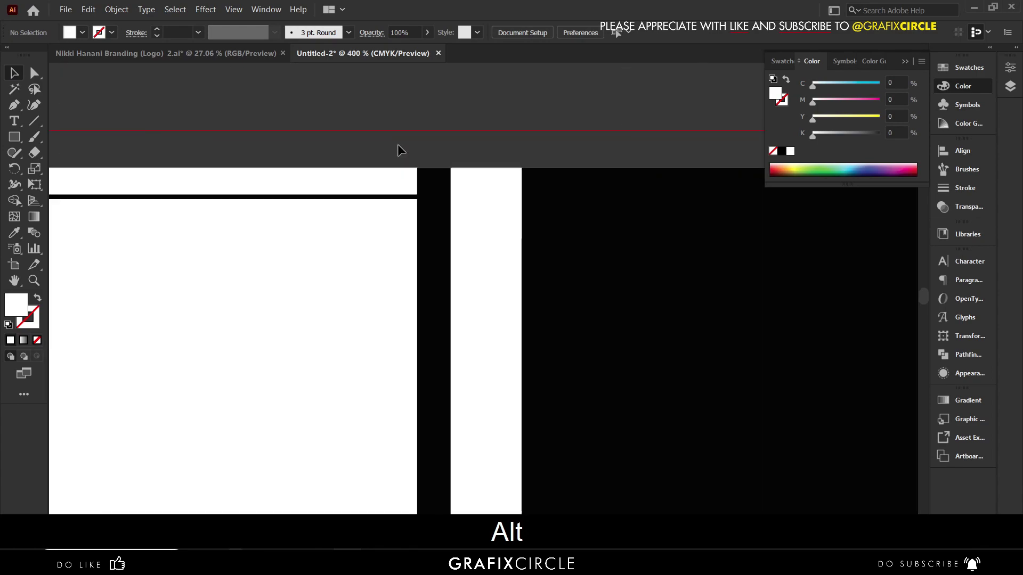
- Draw a closed three-point triangle with the Pen tool where the frame meets the black bar's top corner
left_click(18, 107)
scroll(450, 201, "up", 1, "alt")
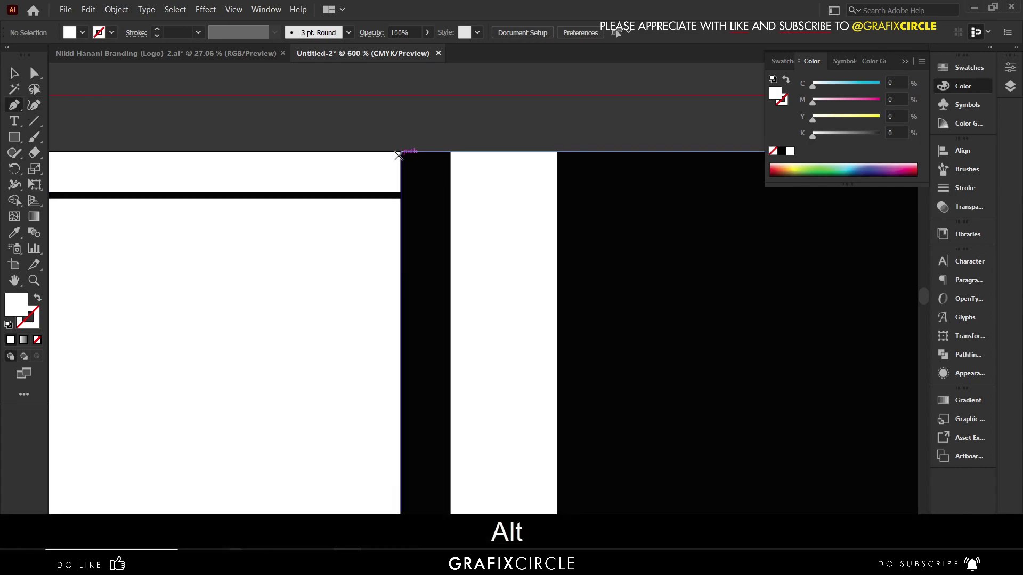
key("Caps_Lock")
left_click(400, 152)
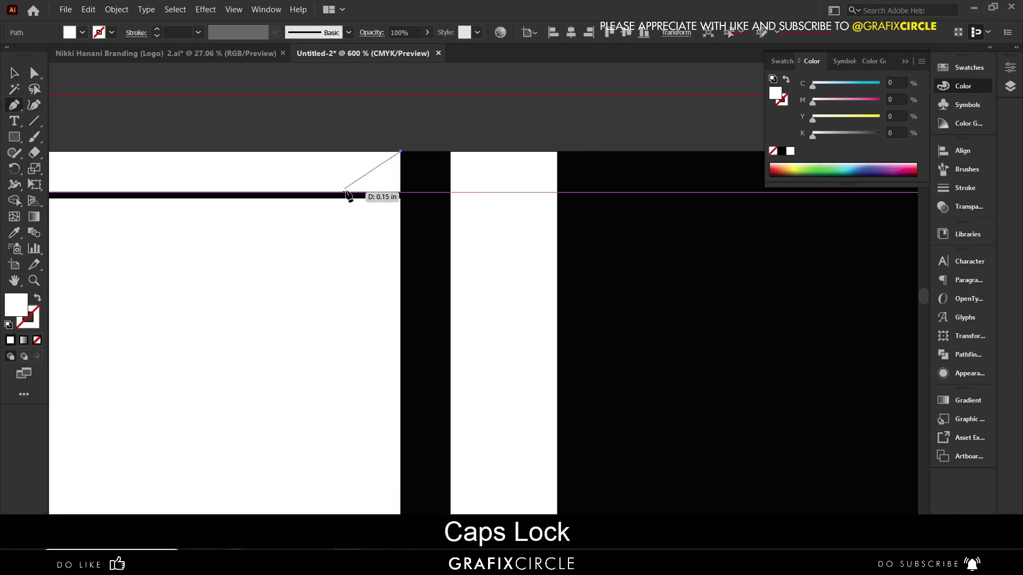
left_click(353, 192)
left_click(407, 192, "shift")
left_click(401, 152)
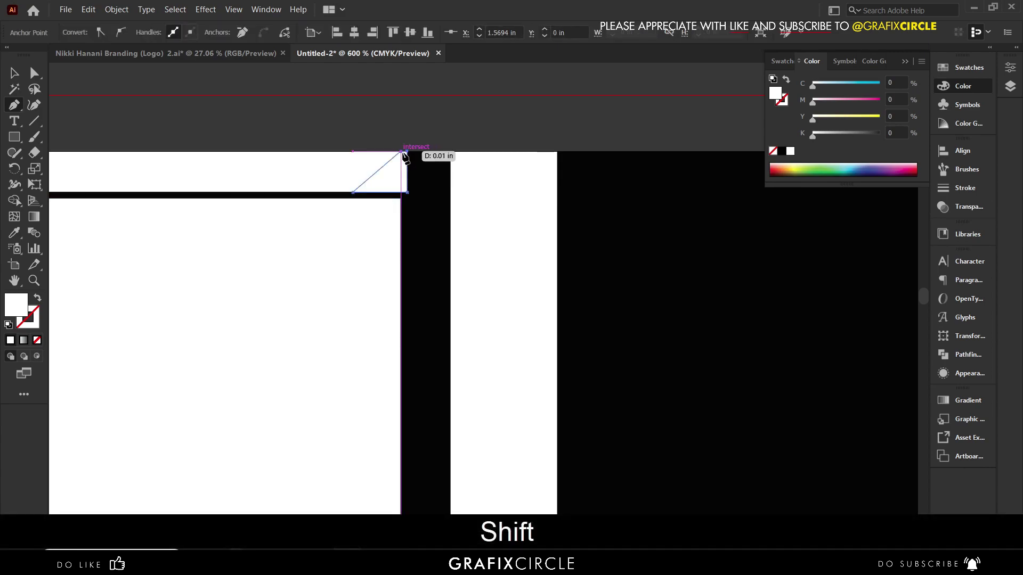
- Fill the triangle with the bar's black and drag a copy straight down
left_click(15, 233)
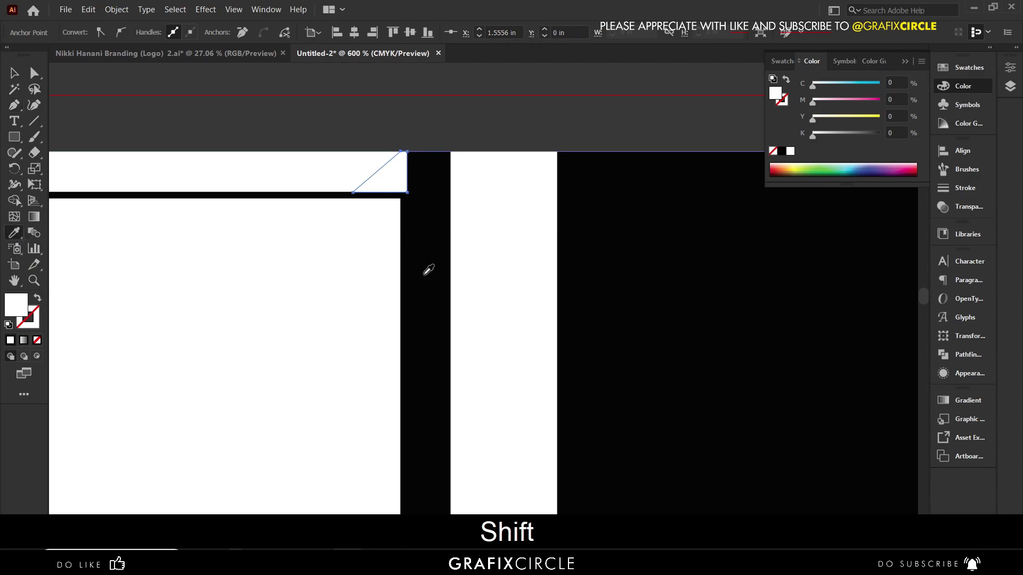
left_click(429, 256)
left_click(15, 75)
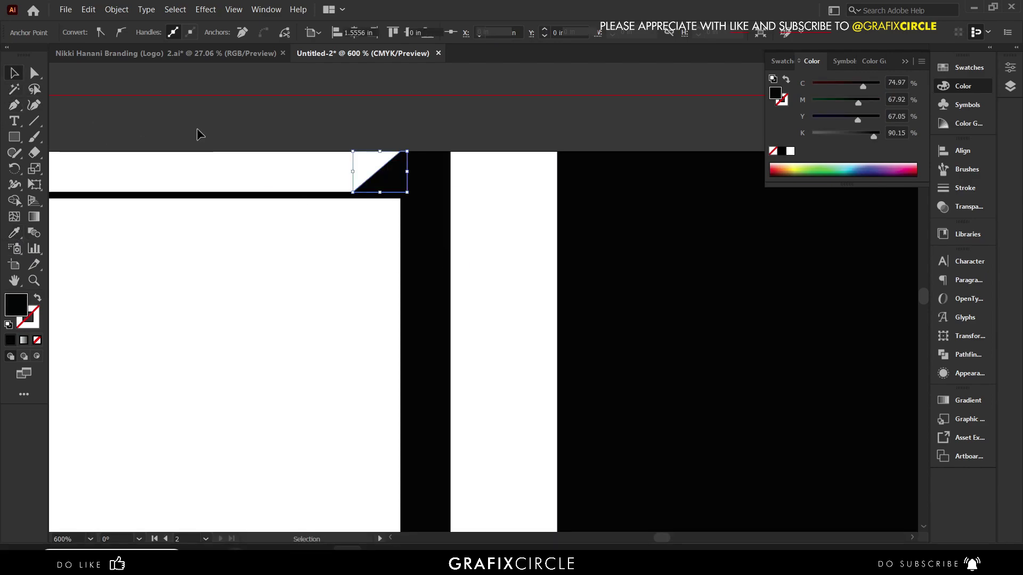
scroll(356, 141, "down", 3)
left_click_drag(370, 154, 370, 441)
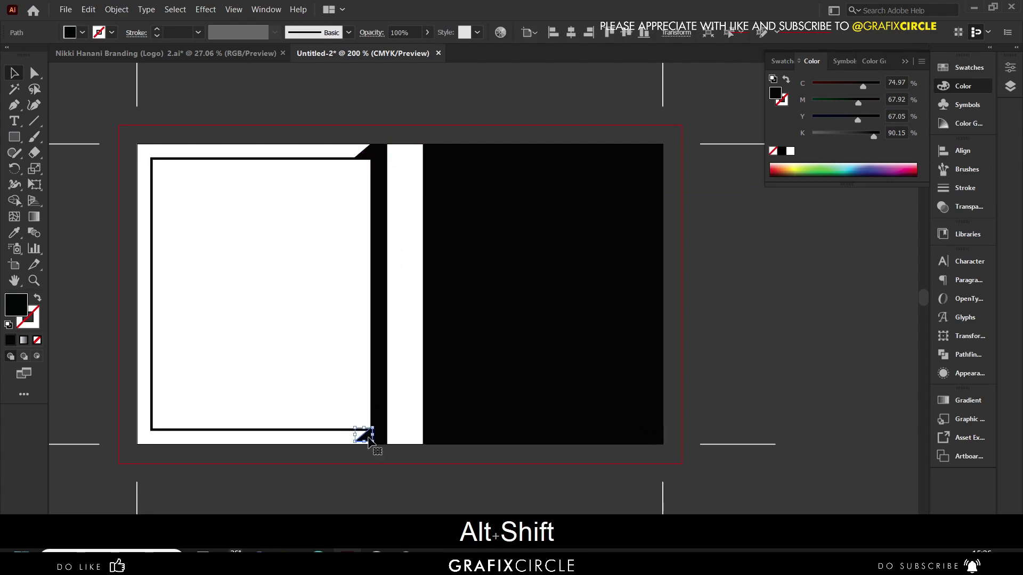
- Reflect the copied triangle using Transform > Reflect
right_click(370, 441)
mouse_move(507, 351)
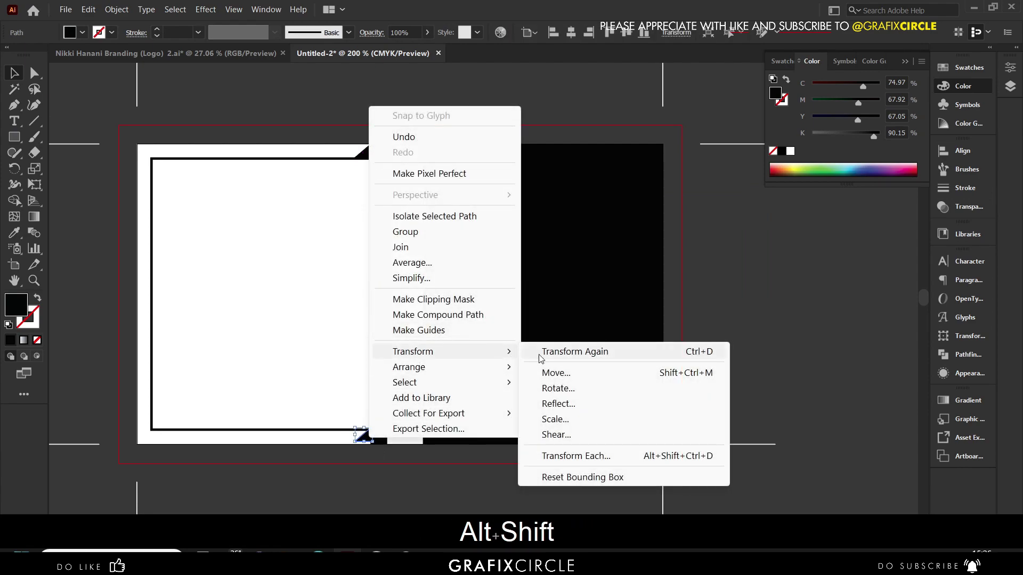
left_click(568, 403)
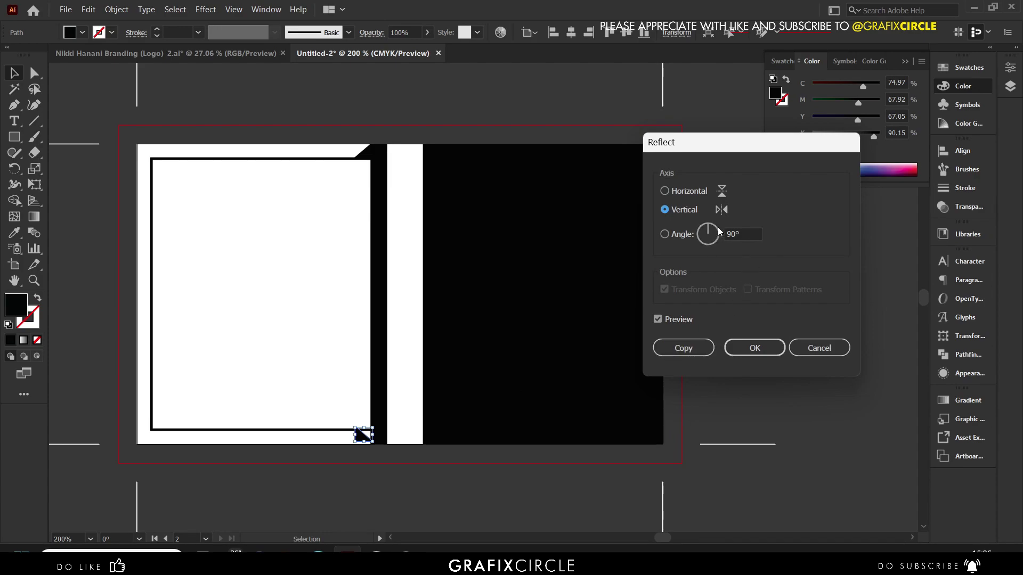
left_click(755, 348)
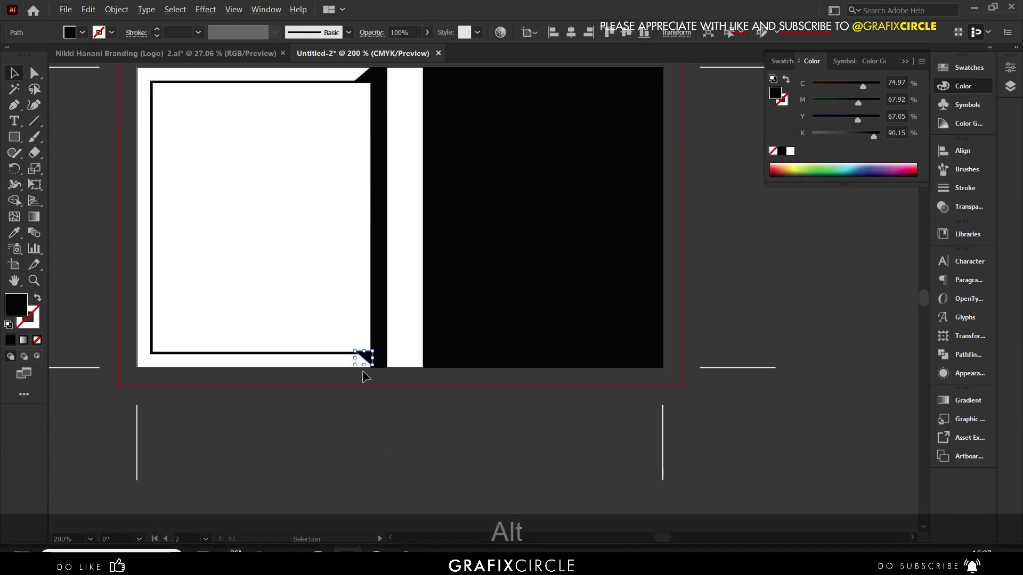
- Move the flipped triangle down and bottom-align it with the black bar's bottom edge
scroll(366, 376, "up", 10, "alt")
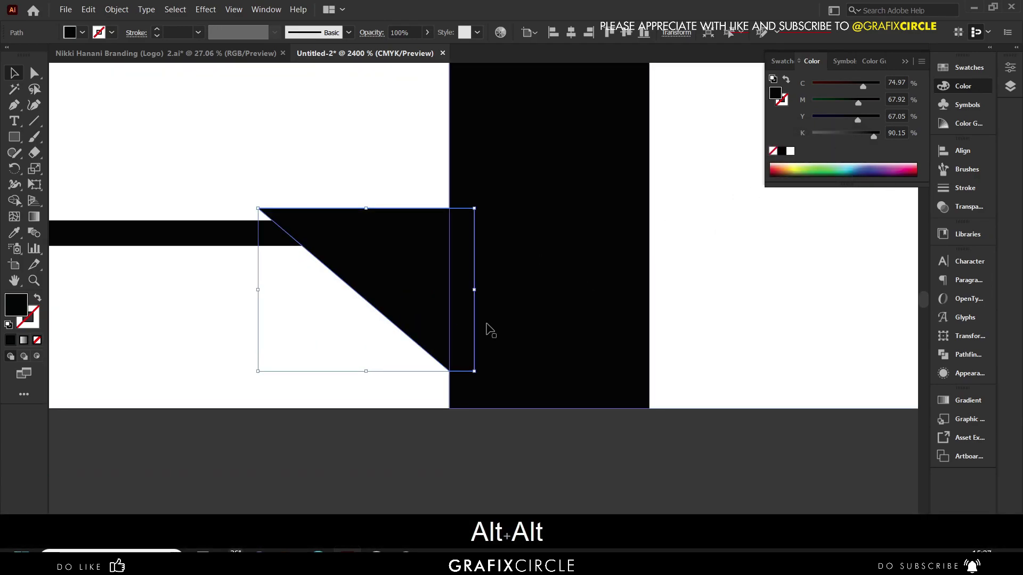
left_click_drag(422, 303, 423, 341)
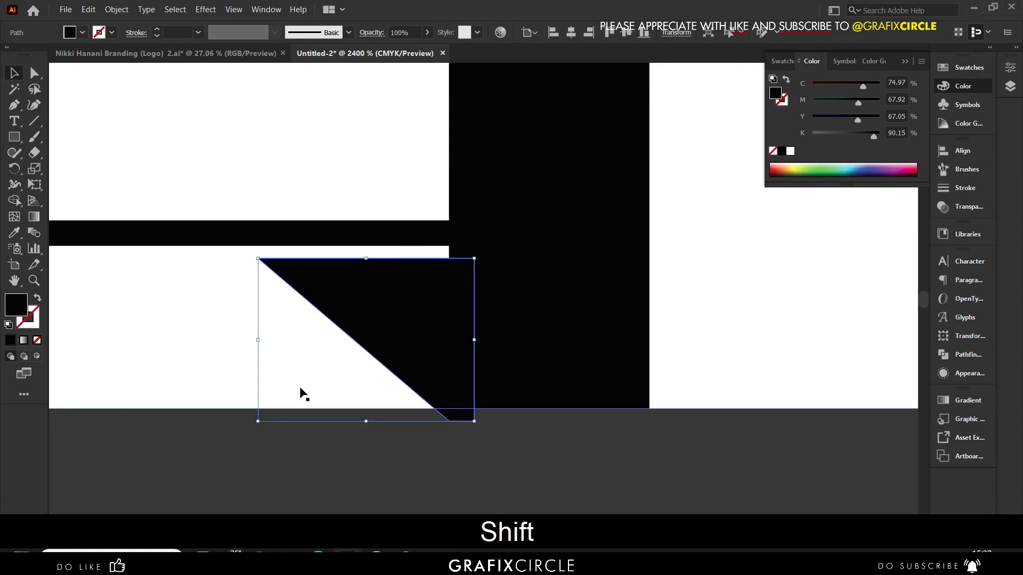
left_click(299, 411, "shift")
left_click(644, 33)
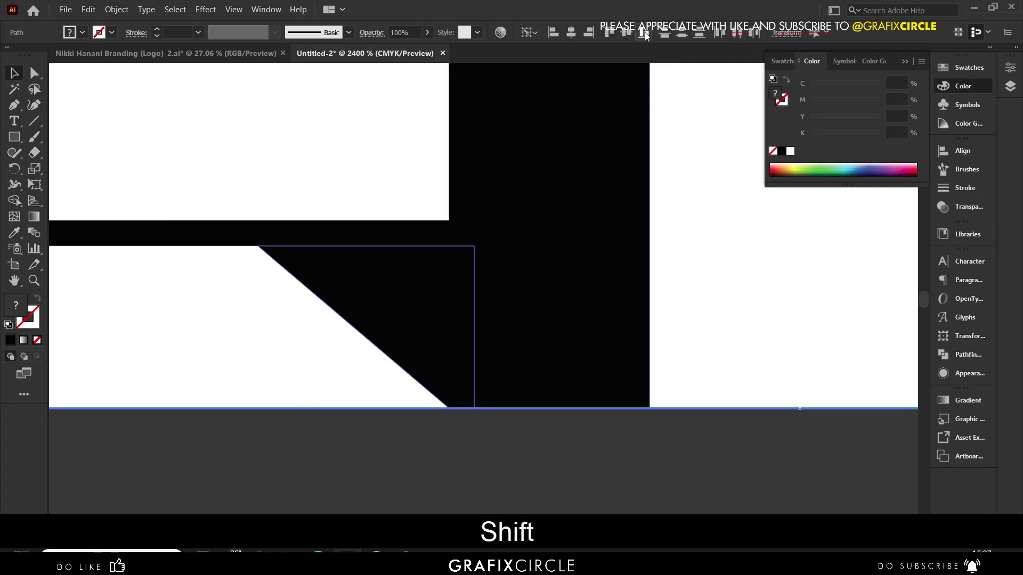
left_click(551, 458)
scroll(366, 344, "down", 10)
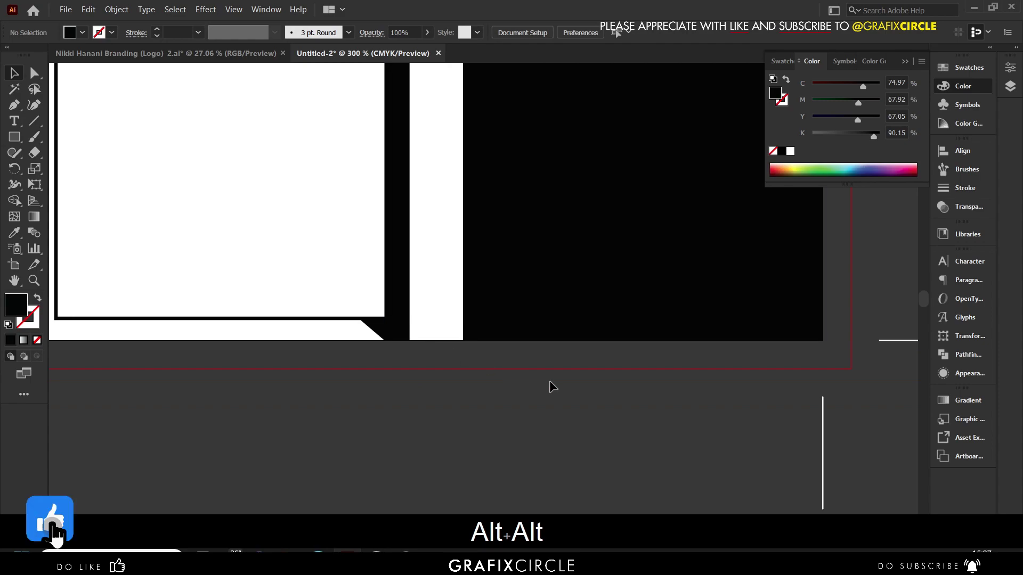
scroll(525, 364, "up", 1)
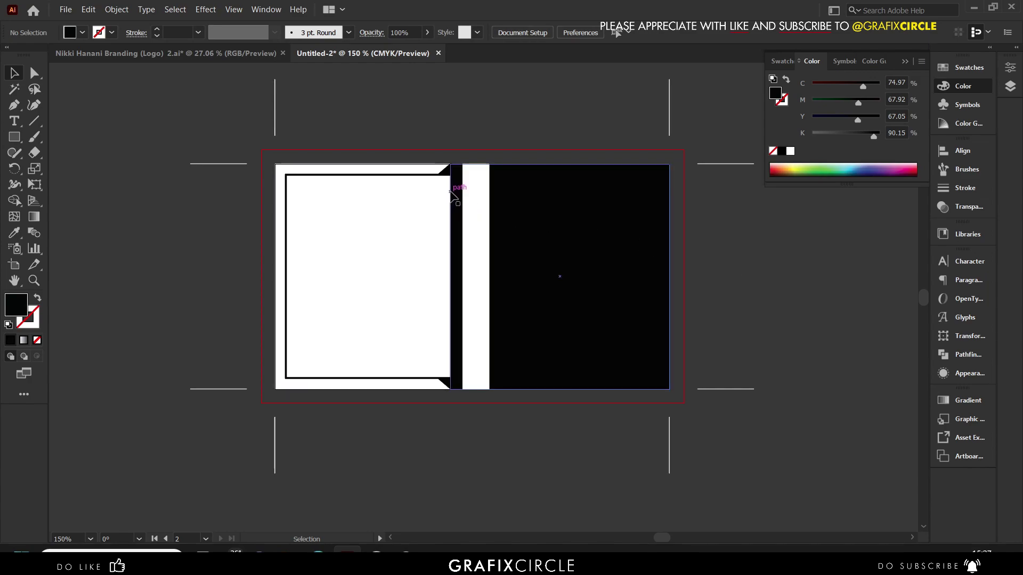
scroll(414, 189, "down", 2)
- Copy the NH letters from the front logo group and paste them in place on the back card
left_click(105, 254)
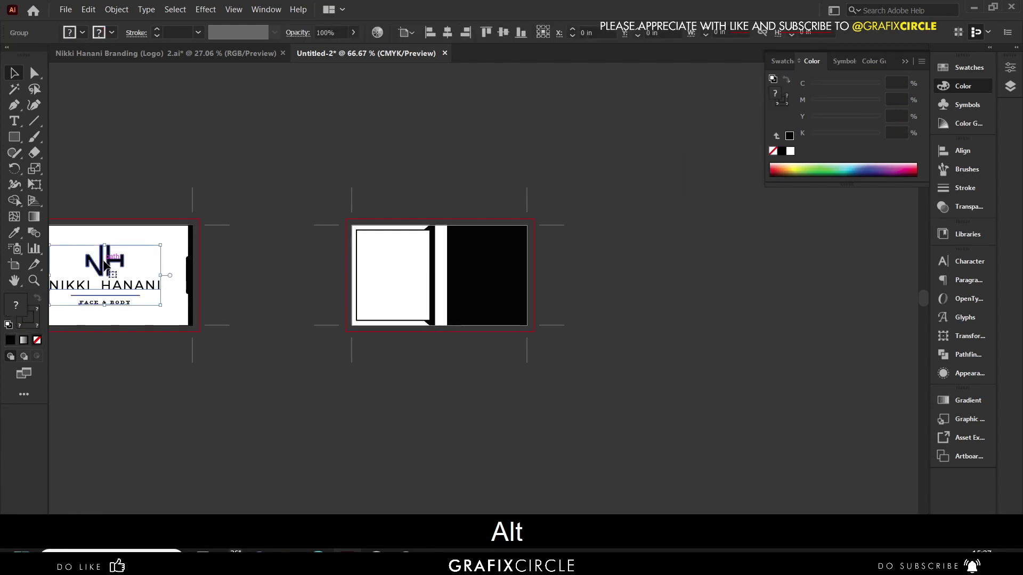
double_click(110, 261)
key("ctrl+c")
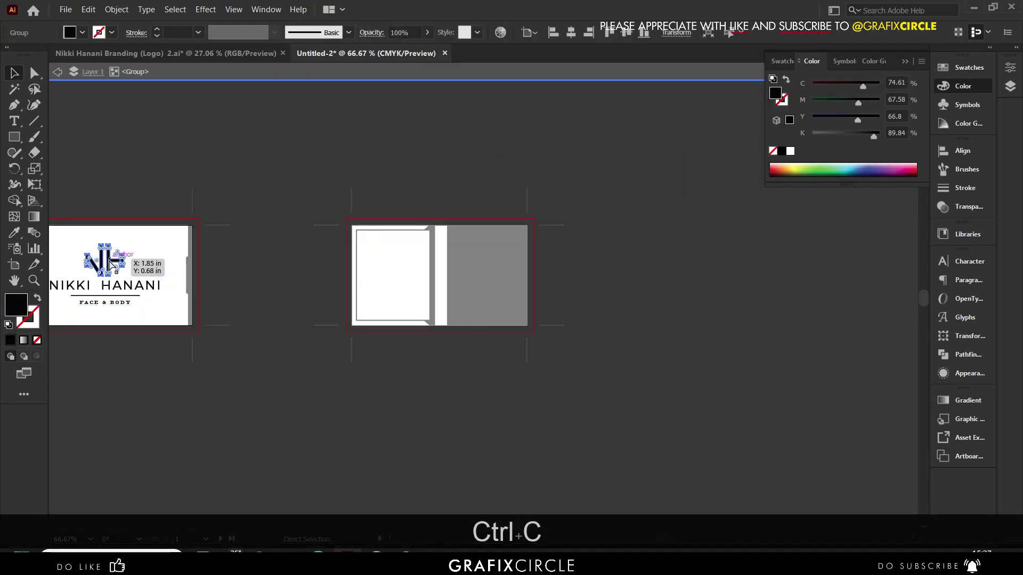
double_click(181, 218)
scroll(407, 277, "up", 4)
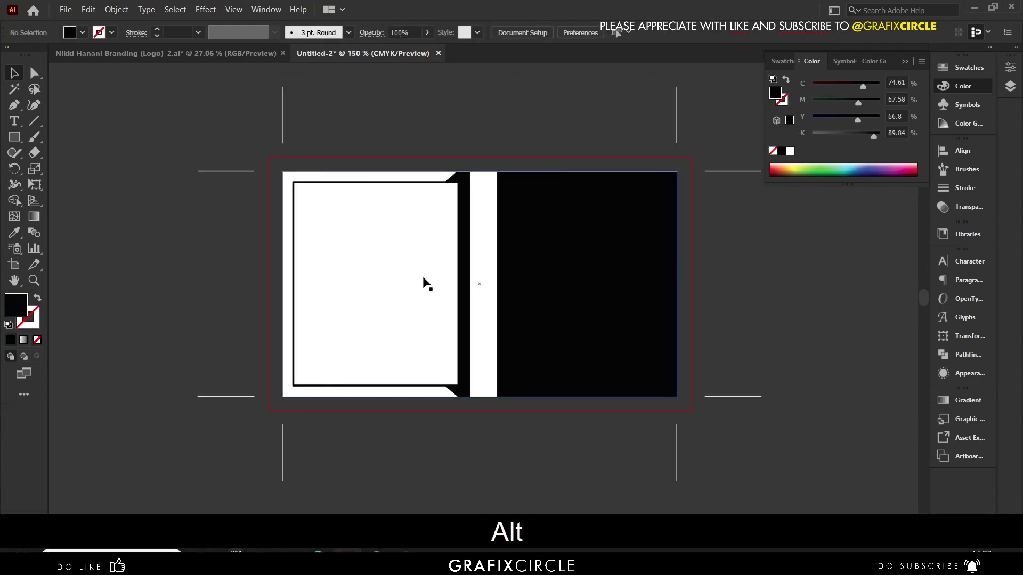
key("ctrl+alt+v")
- Move the NH letters into the white panel, centre them vertically, then paste the six contact icons
left_click_drag(446, 296, 341, 297)
key("ctrl+a")
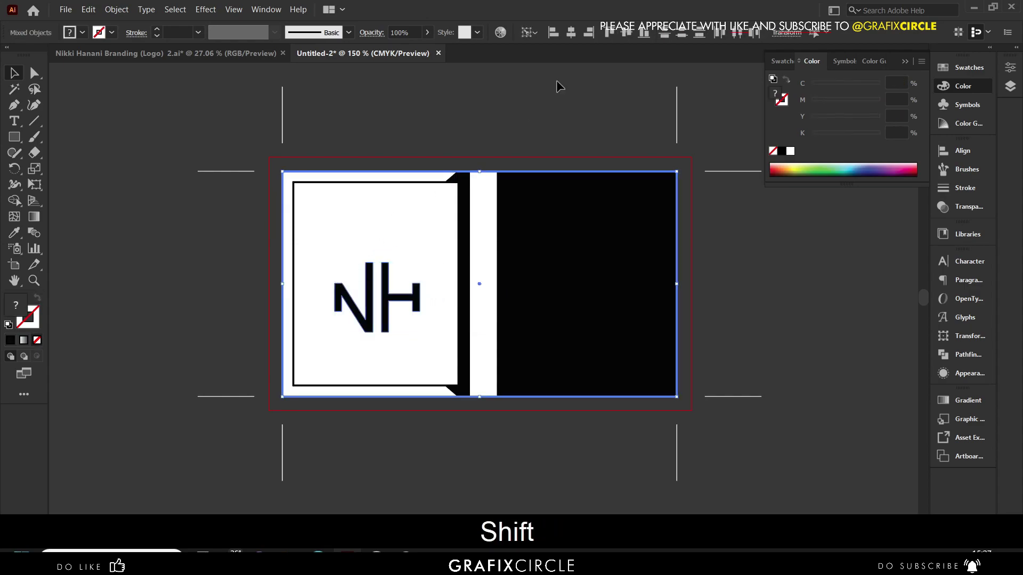
left_click(627, 32)
left_click(528, 88)
left_click_drag(393, 286, 392, 289)
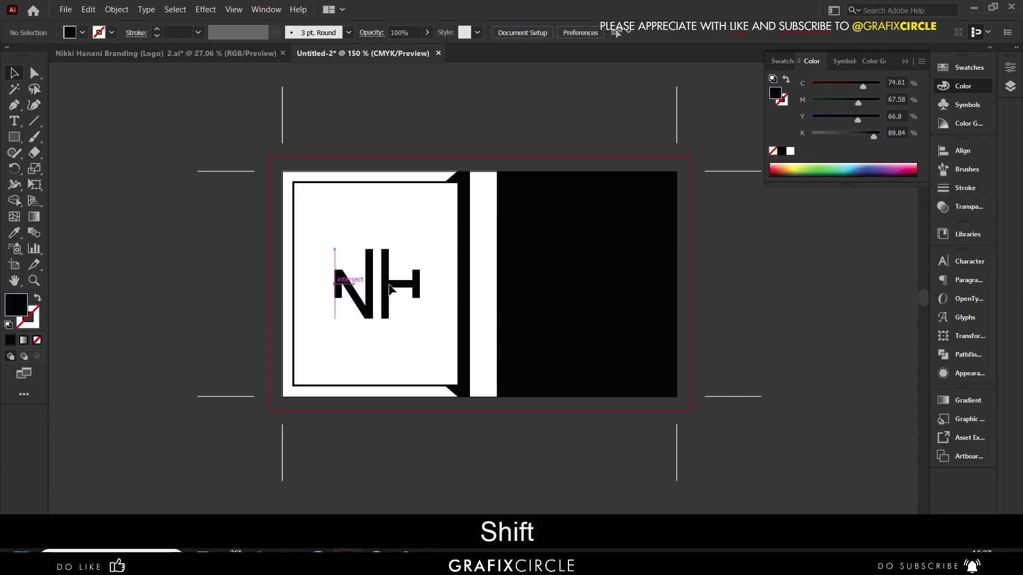
left_click(390, 288)
key("ctrl+v")
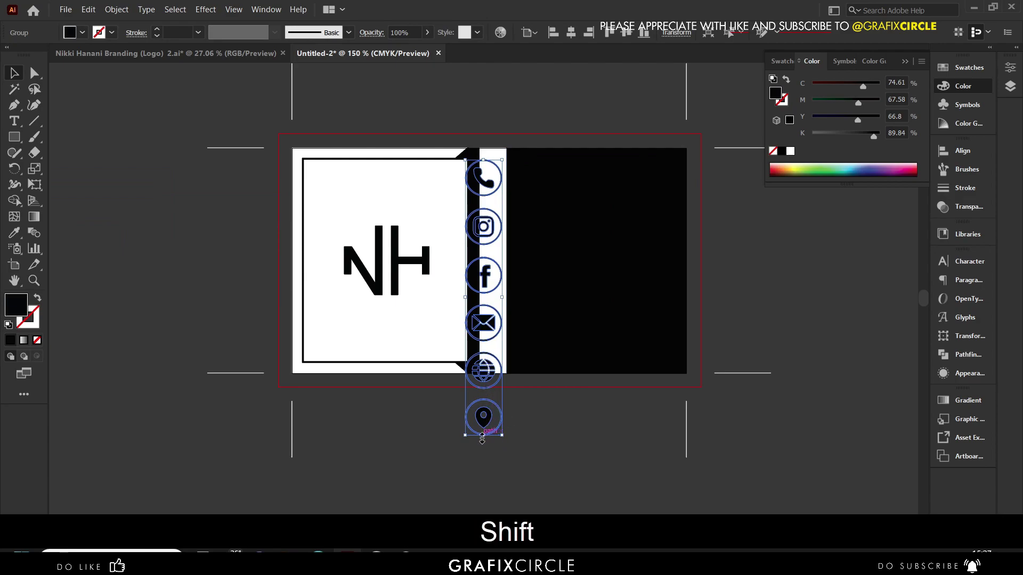
- Scale the six-icon group down proportionally, then shrink it further around its centre to fit the white strip
left_click(486, 364, "shift")
left_click(492, 430)
left_click_drag(485, 438, 493, 317)
scroll(493, 317, "up", 2)
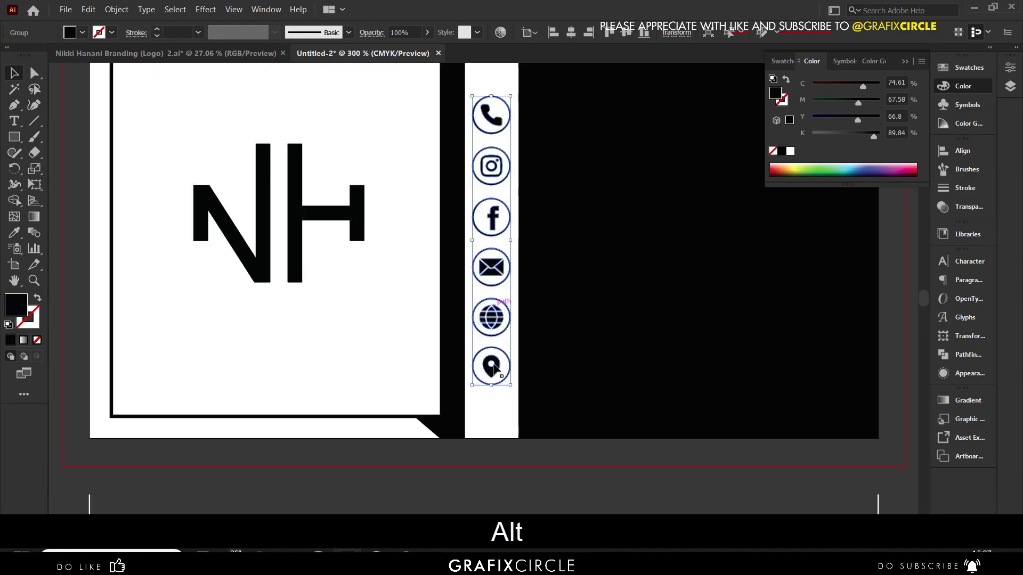
left_click_drag(492, 389, 486, 365)
scroll(485, 365, "down", 1)
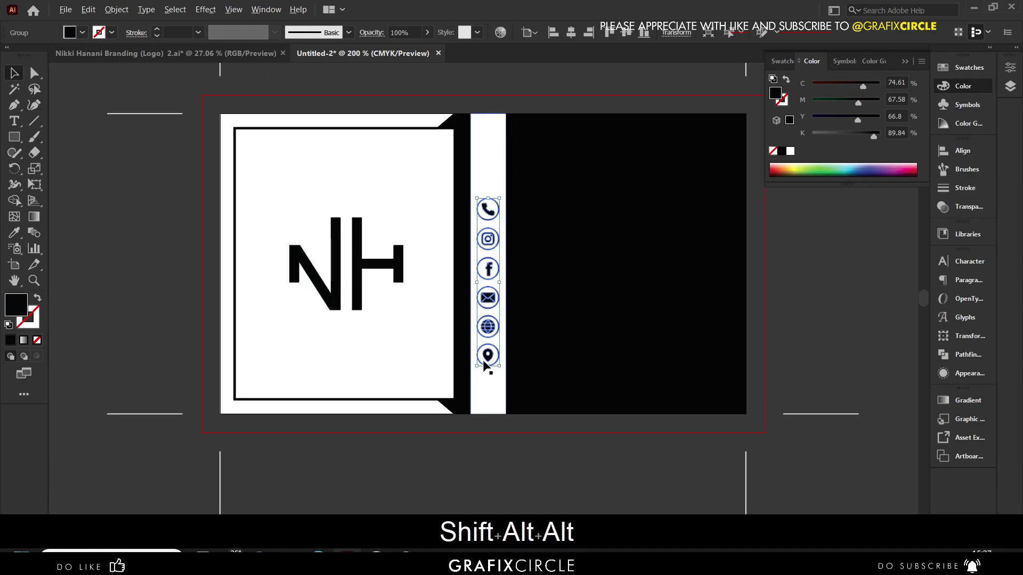
scroll(486, 365, "right", 2)
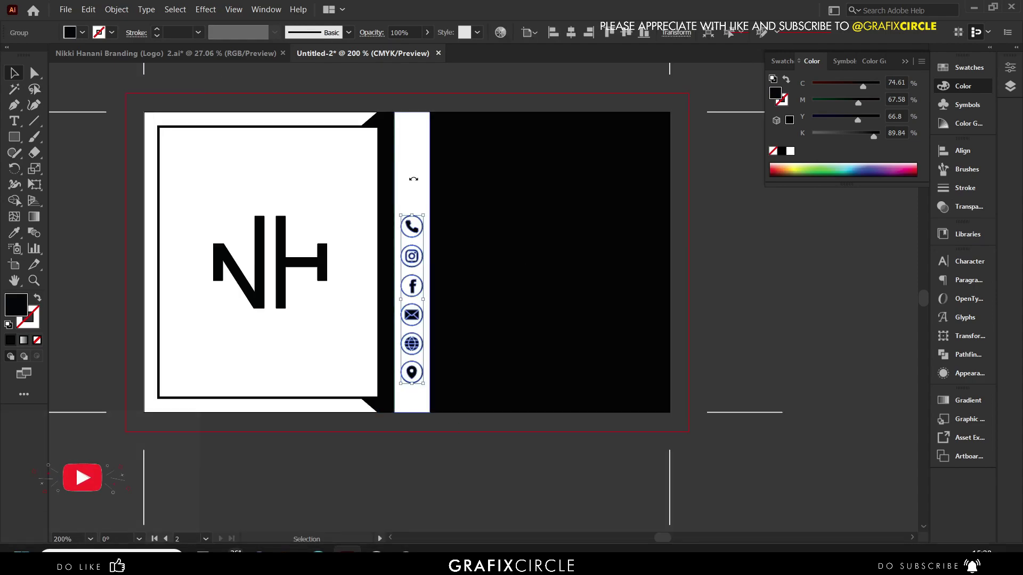
left_click(751, 216)
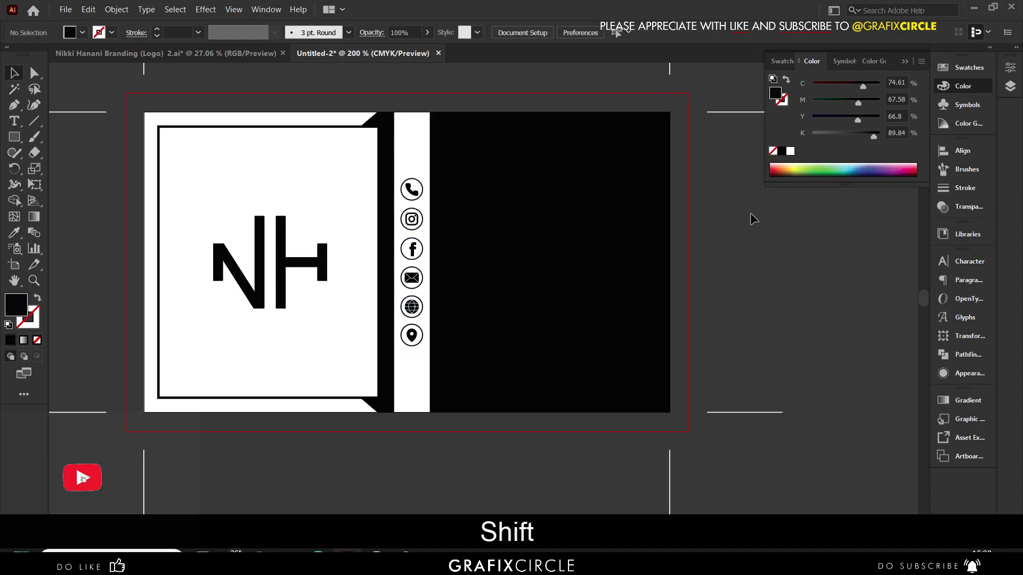
- Add the phone number as white Montserrat Regular text beside the icons and resize it
left_click(14, 121)
left_click(444, 186)
type("123 456 7890")
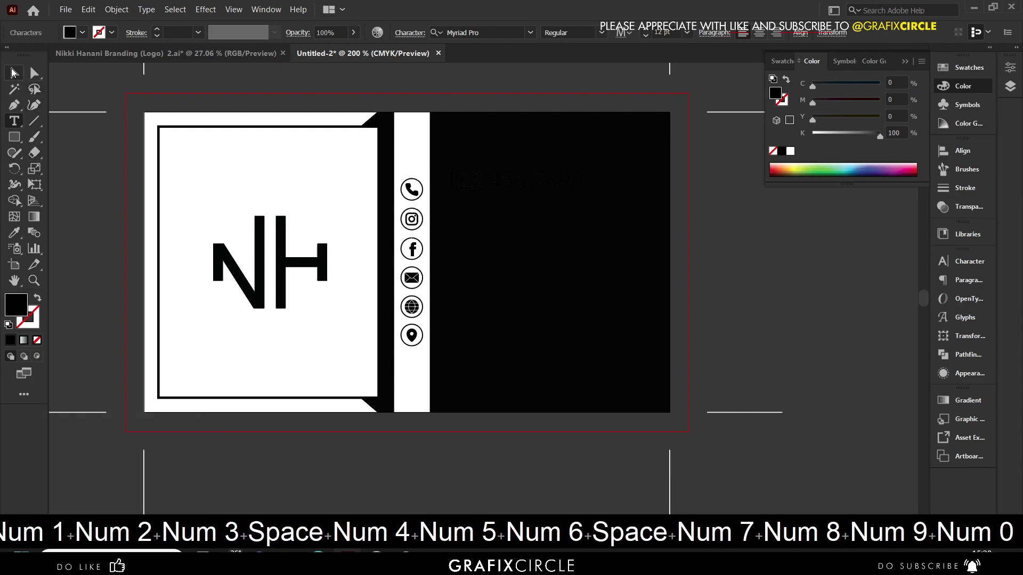
left_click(14, 73)
left_click(790, 151)
scroll(564, 176, "up", 2)
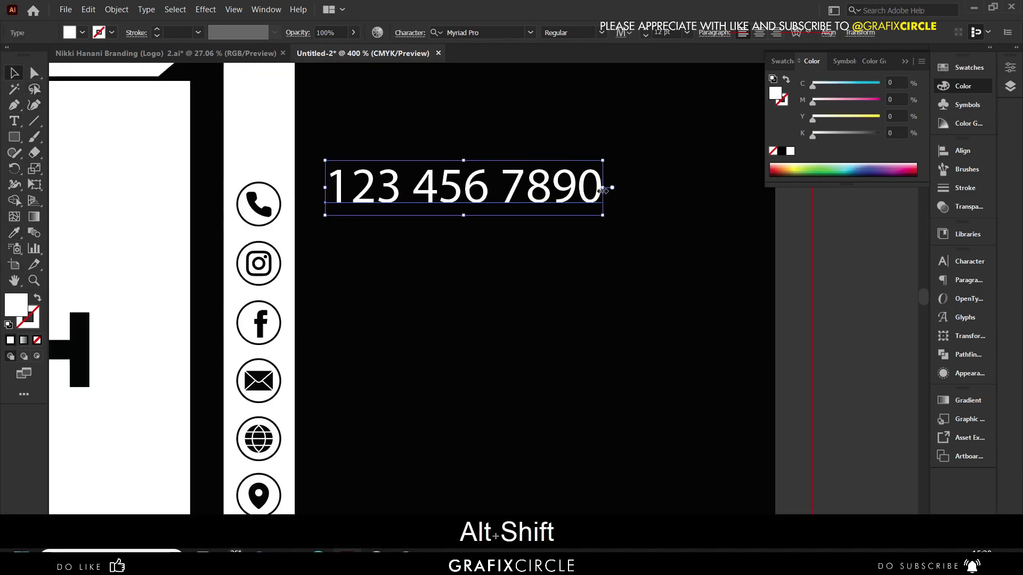
left_click(479, 33)
type("mont")
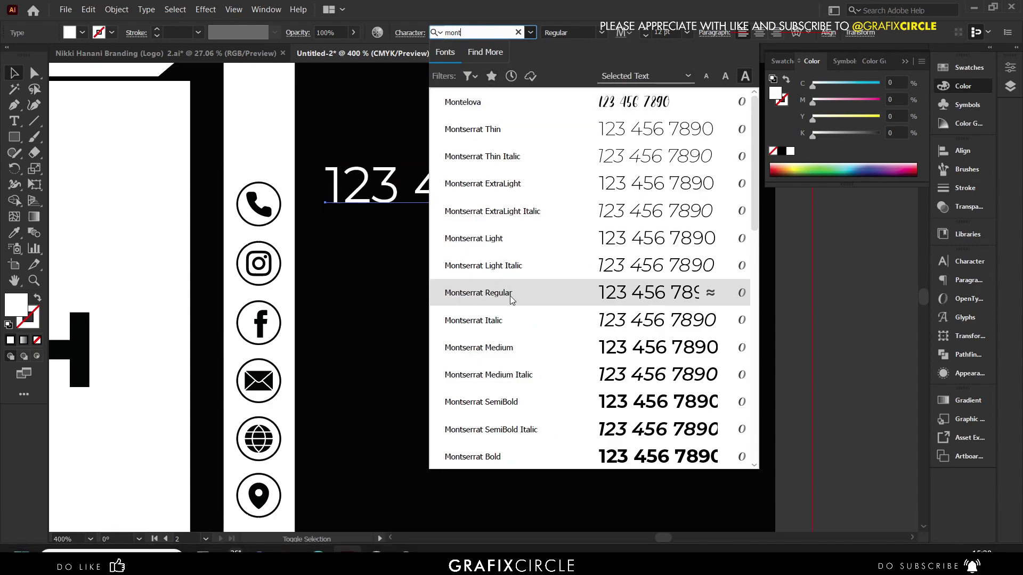
left_click(510, 293)
left_click_drag(645, 204, 530, 202)
left_click_drag(530, 342, 259, 212)
- Vertically centre the phone number text on the phone icon
right_click(259, 211)
left_click(758, 315)
left_click(426, 187)
left_click(259, 204, "shift")
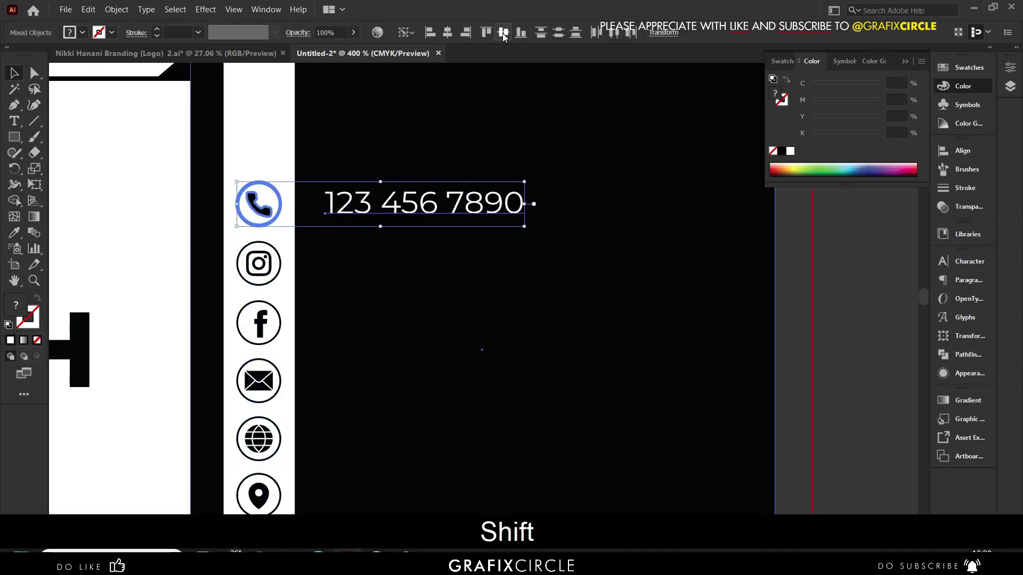
left_click(502, 33)
scroll(554, 217, "down", 3)
scroll(468, 176, "up", 2)
left_click(463, 170)
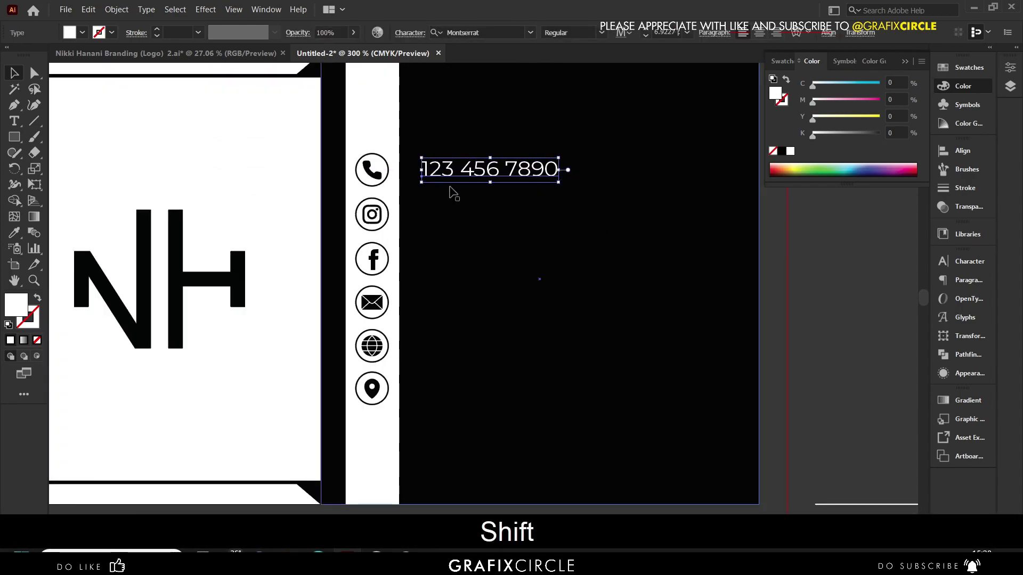
left_click(448, 205)
- Copy the phone line down to the Instagram row and replace it with the social handle
left_click_drag(455, 167, 469, 221)
double_click(441, 214)
key("ctrl+a")
key("Escape")
left_click(372, 214, "shift")
- Copy the handle line down to the Facebook row and change it to the person's name
left_click_drag(469, 215, 469, 259)
left_click(831, 241)
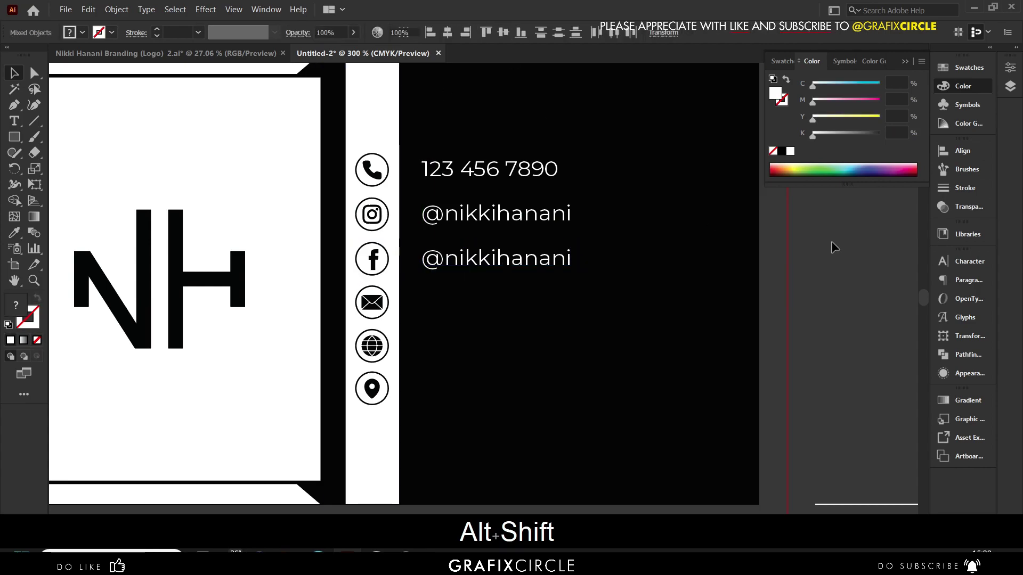
key("t")
left_click(422, 259)
key("Delete")
key("Delete")
type("Nikki H")
left_click(14, 73)
- Copy a line down to the e-mail row, enter the e-mail address, and fix the 'domail' typo
left_click_drag(470, 221, 470, 309)
left_click(372, 302, "shift")
key("t")
left_click(444, 302)
key("ctrl+a")
type("in")
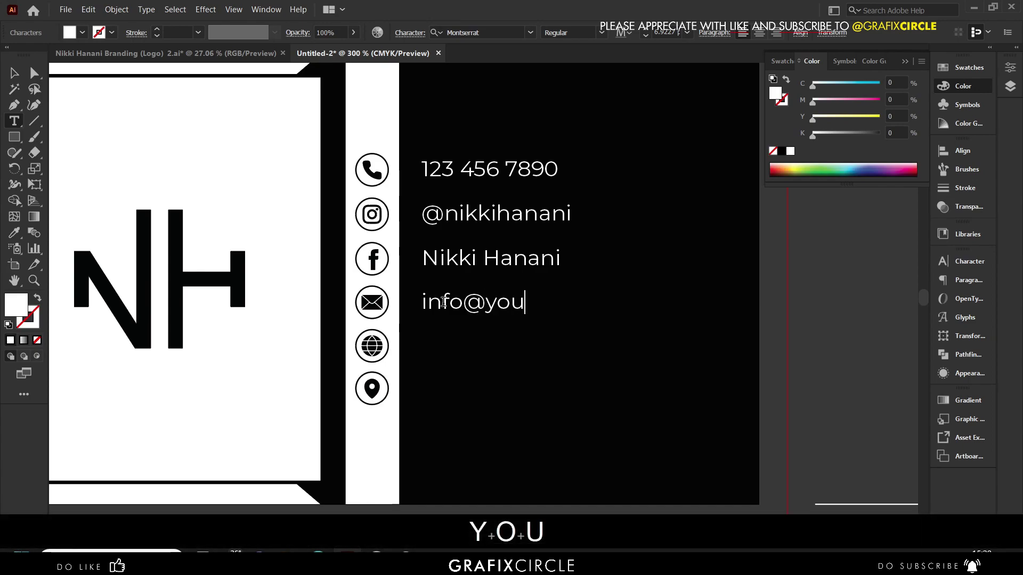
type("fo@yourdomail.c")
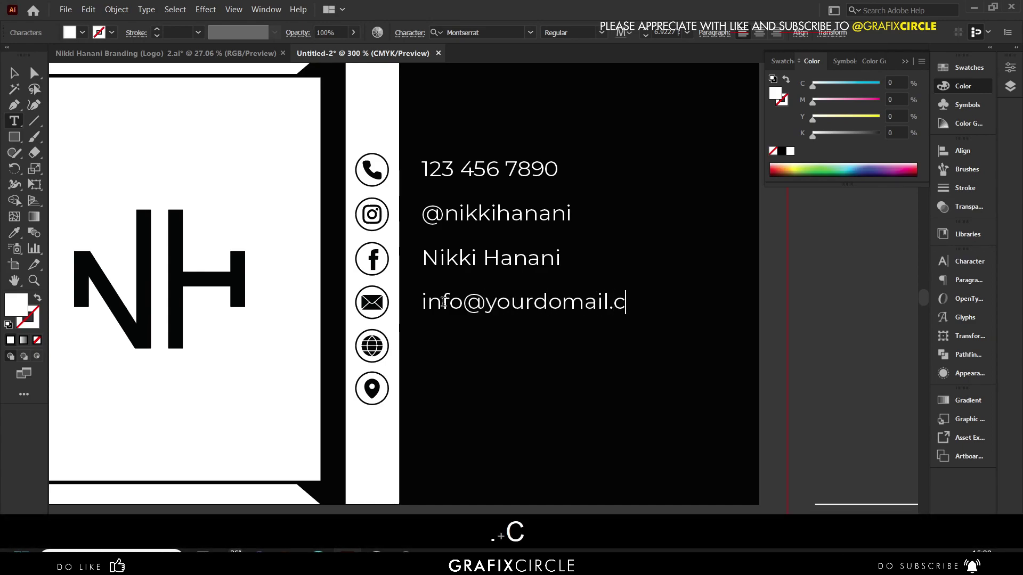
key("Escape")
left_click_drag(502, 334, 502, 336)
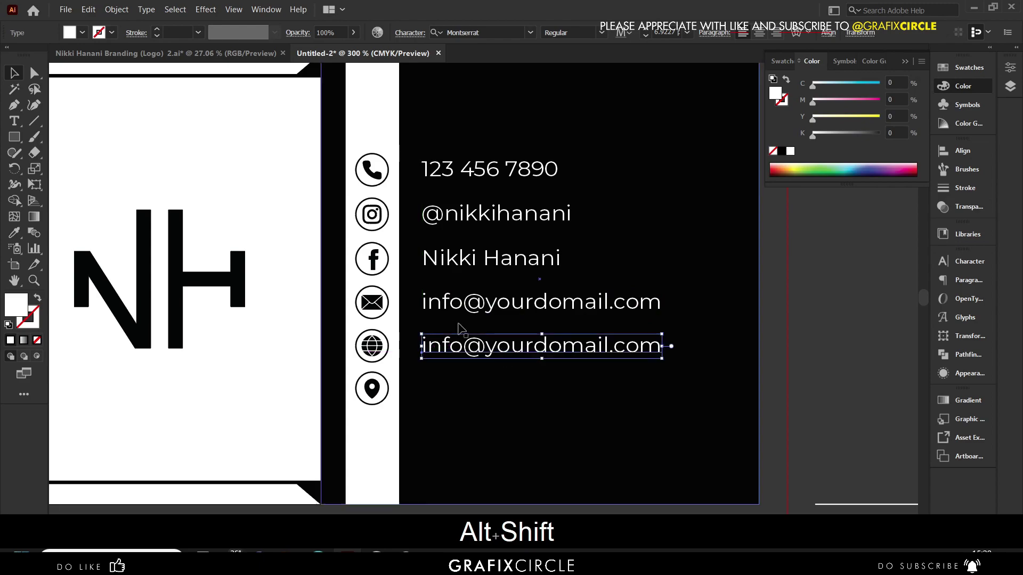
key("ctrl+alt+shift+z")
double_click(602, 302)
key("Delete")
type("n")
key("Escape")
- Copy the e-mail line to the website and location rows and align each with its icon
left_click_drag(491, 302, 423, 347)
left_click(371, 347, "shift")
left_click(503, 32)
left_click(371, 388, "shift")
left_click(503, 32)
left_click(843, 235)
double_click(485, 347)
type("www.")
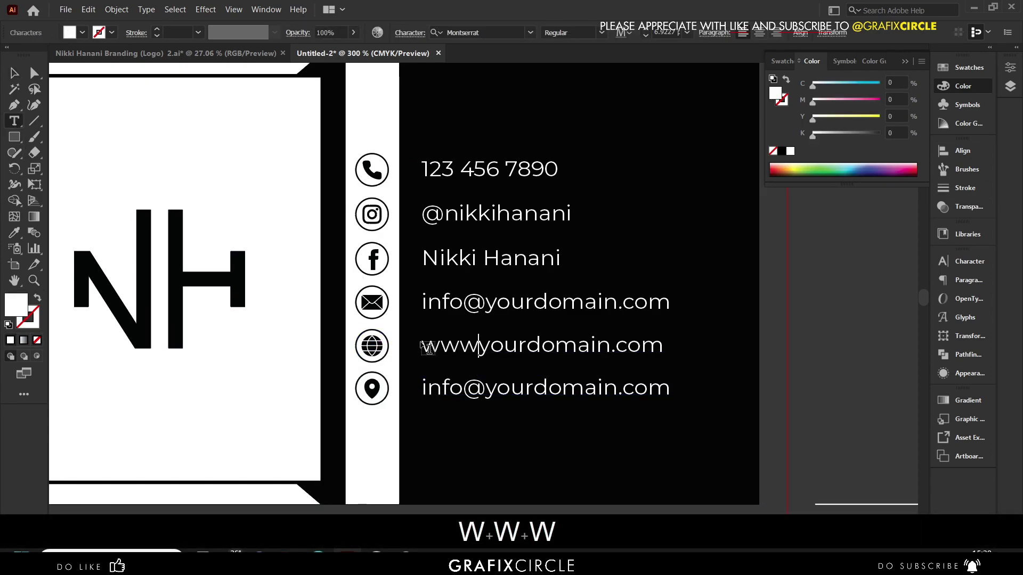
left_click(443, 388)
key("ctrl+a")
type("USA")
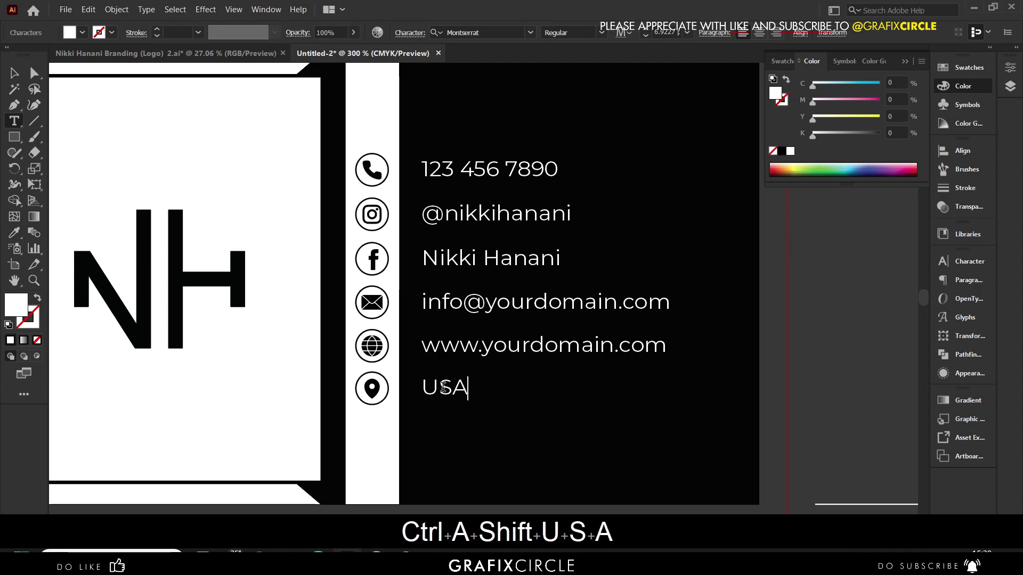
key("Escape")
scroll(647, 222, "down", 3)
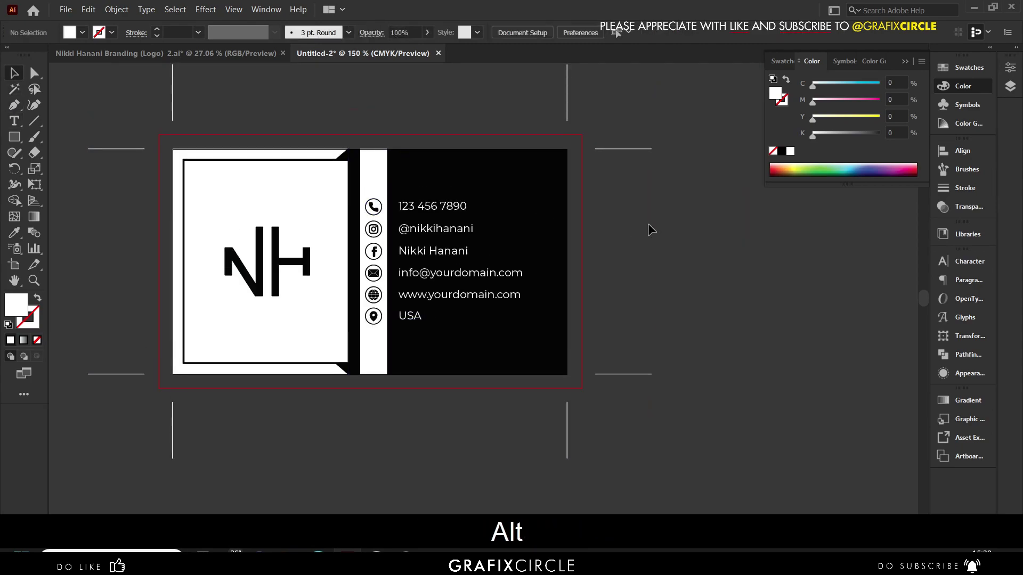
- Extend the black back panel's top and right edges out to the bleed guides
left_click(556, 212)
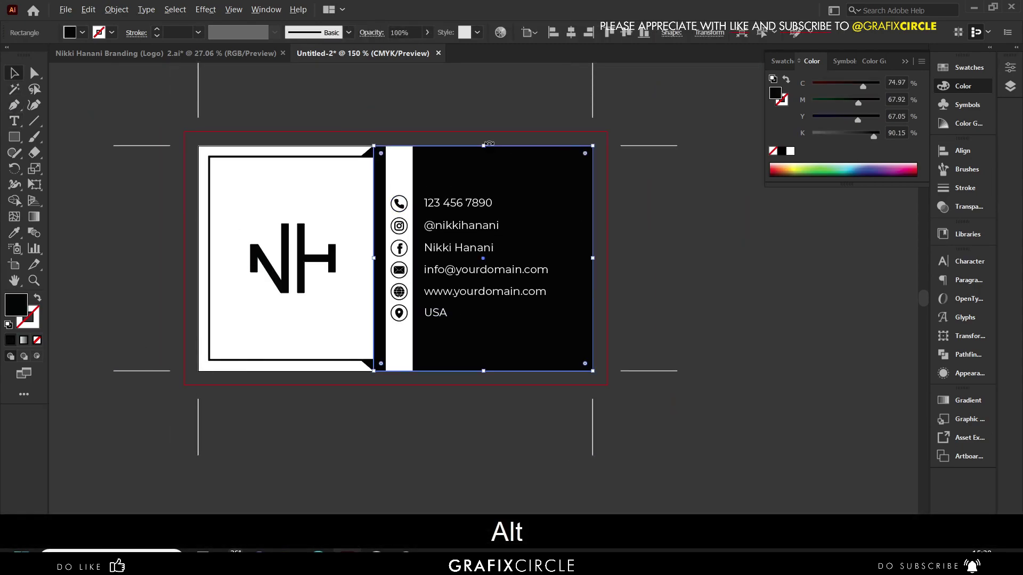
scroll(490, 144, "up", 3)
left_click_drag(480, 152, 481, 109)
scroll(397, 166, "down", 2)
scroll(605, 298, "down", 2)
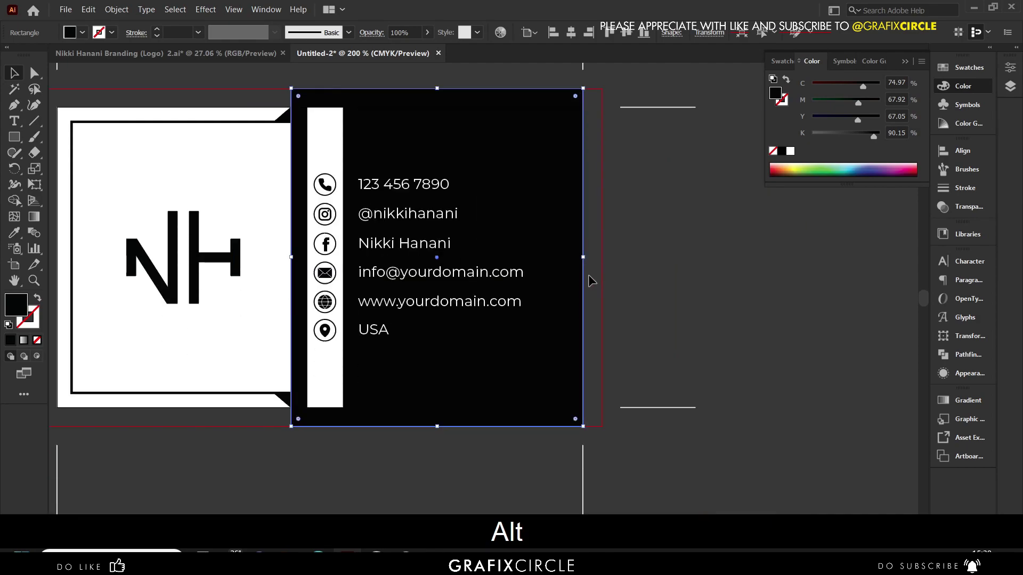
left_click_drag(583, 257, 602, 256)
left_click(668, 268)
- Stretch the white icon strip's top edge up into the bleed area
scroll(598, 195, "left", 3)
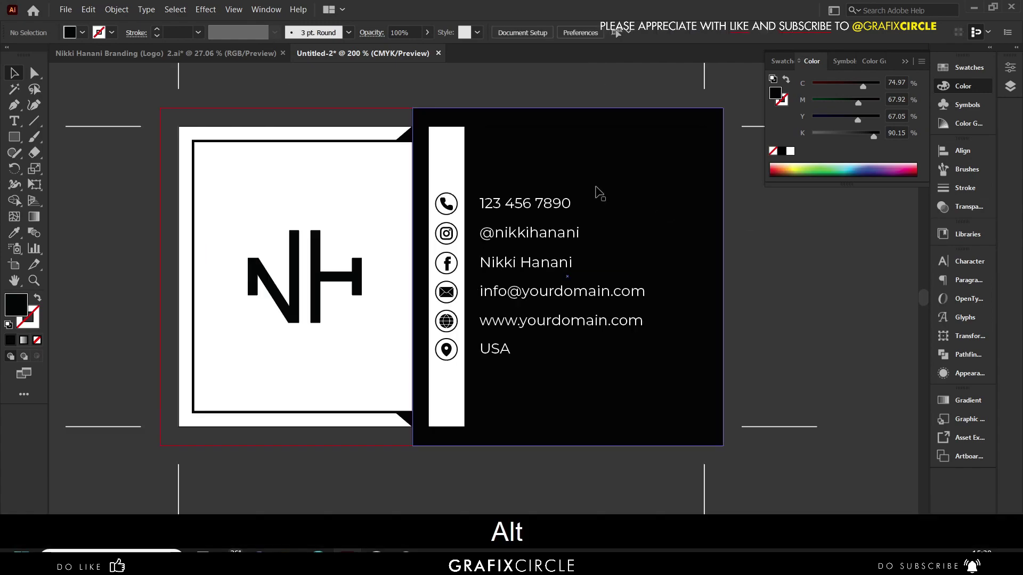
left_click(453, 137)
scroll(449, 122, "up", 3)
left_click_drag(441, 139, 442, 83)
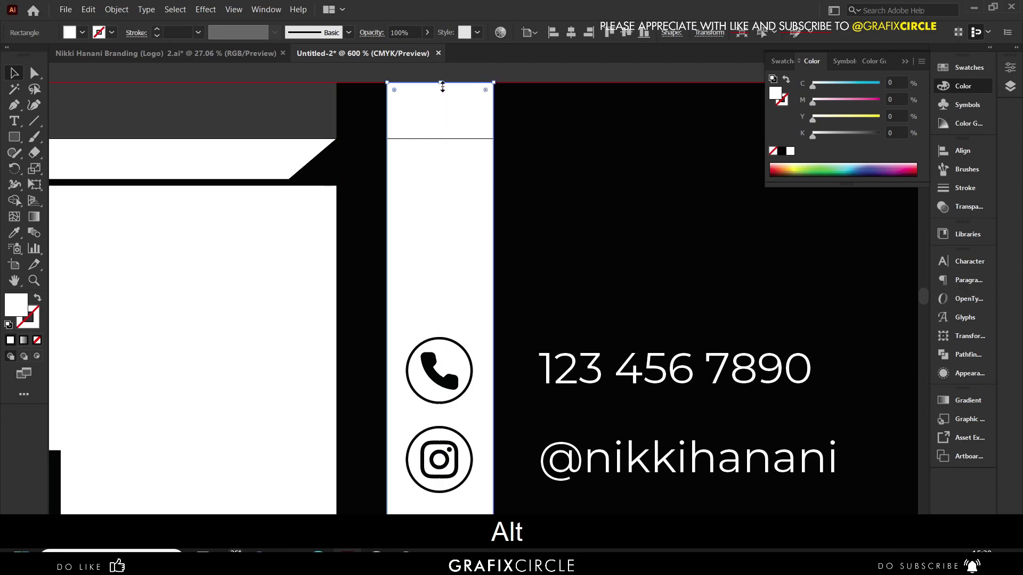
scroll(374, 119, "down", 3)
key("ctrl+shift+a")
scroll(501, 158, "down", 2)
scroll(500, 158, "down", 1)
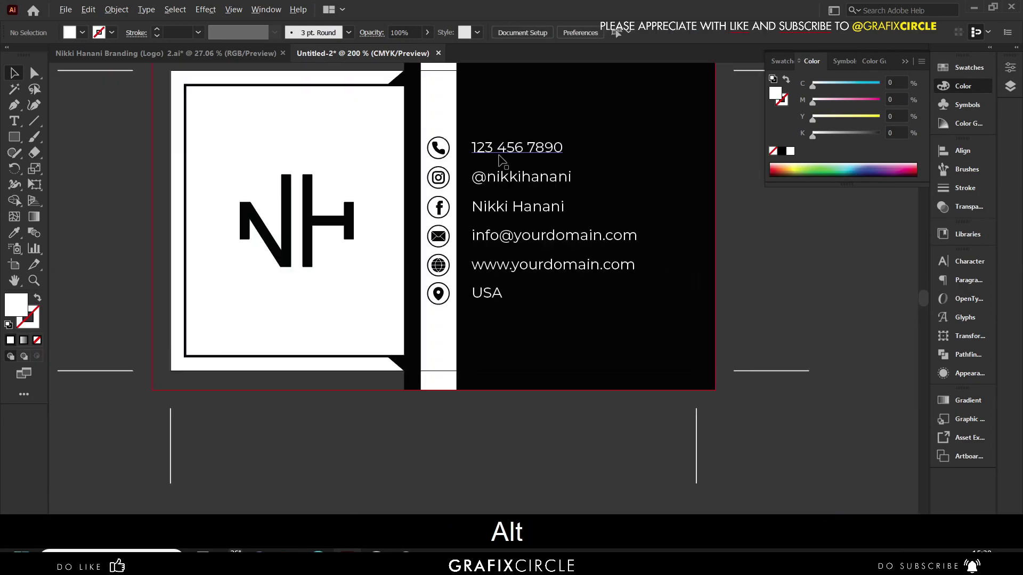
scroll(500, 159, "down", 2)
scroll(495, 176, "up", 1)
- Enlarge the white front panel out to the card corner and push the strip's edge into the bleed
left_click(384, 182)
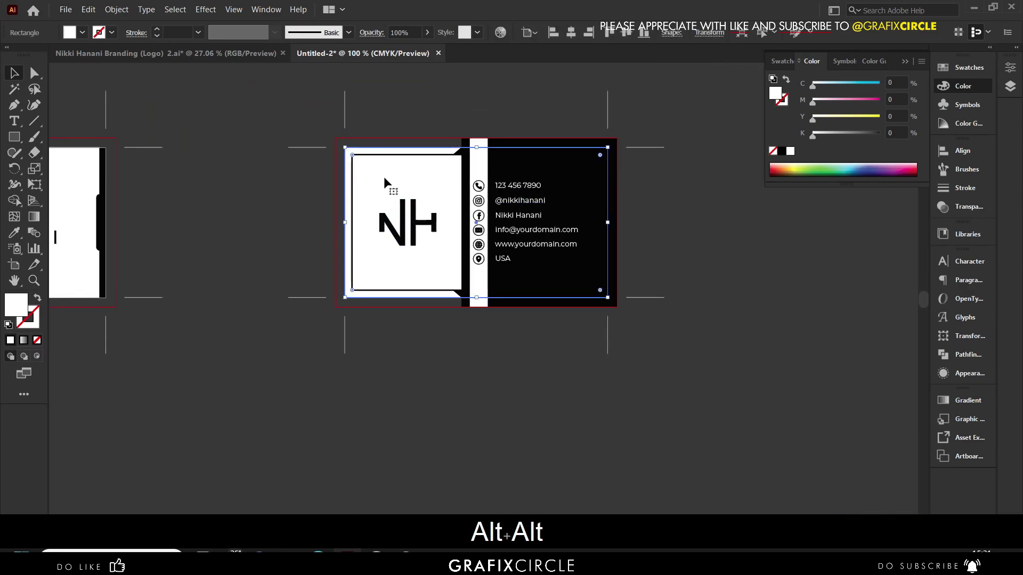
scroll(363, 191, "up", 3)
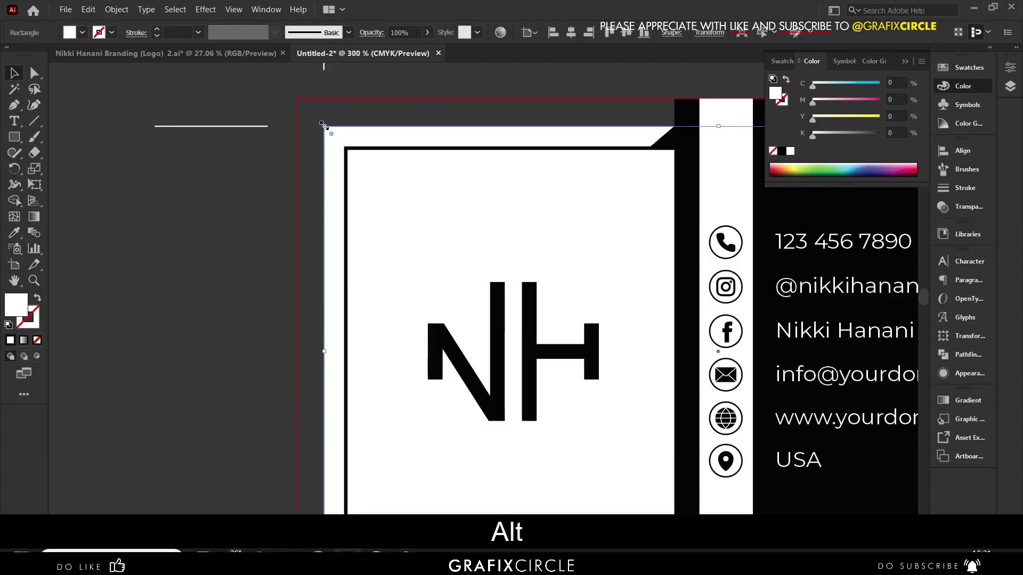
left_click_drag(323, 125, 297, 92)
scroll(309, 155, "down", 3)
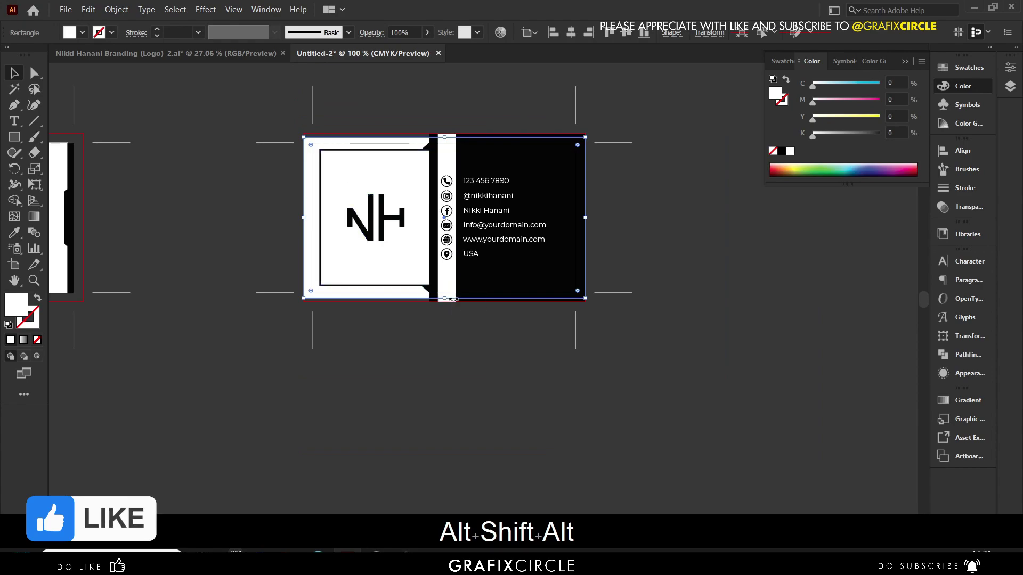
scroll(448, 166, "up", 4)
left_click_drag(441, 132, 463, 133)
scroll(441, 192, "down", 2)
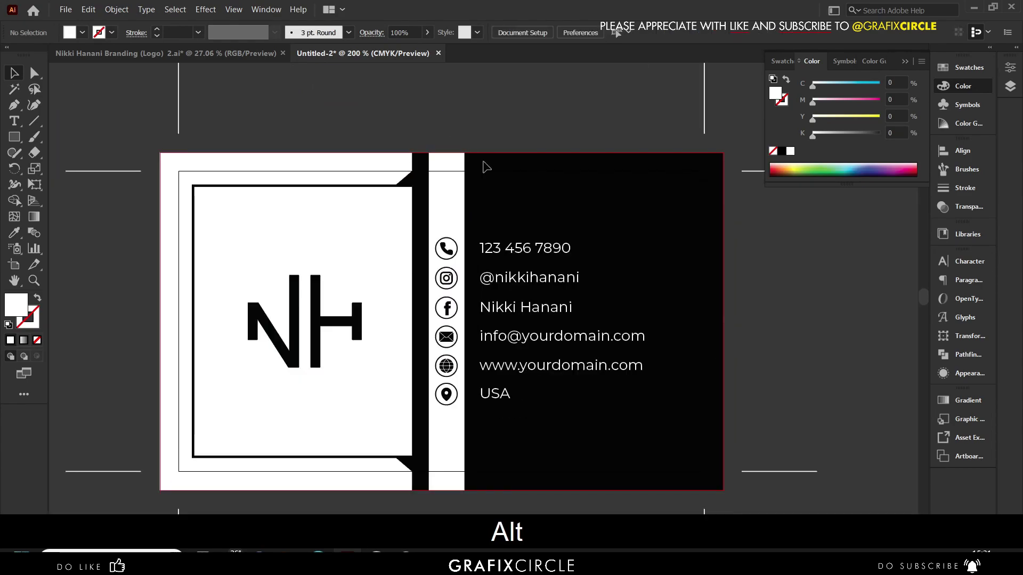
scroll(467, 147, "down", 3)
- Stretch the logo card's background out to the right bleed edge
scroll(215, 261, "up", 2)
left_click(380, 335)
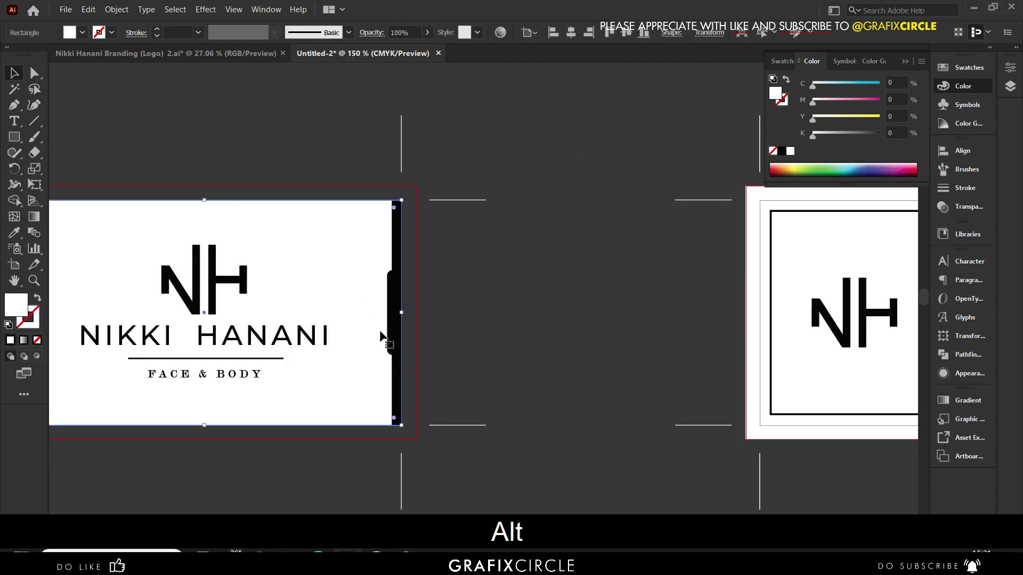
left_click_drag(402, 316, 458, 288)
scroll(506, 330, "down", 2)
scroll(320, 257, "up", 3)
scroll(338, 272, "down", 2)
scroll(551, 299, "down", 2)
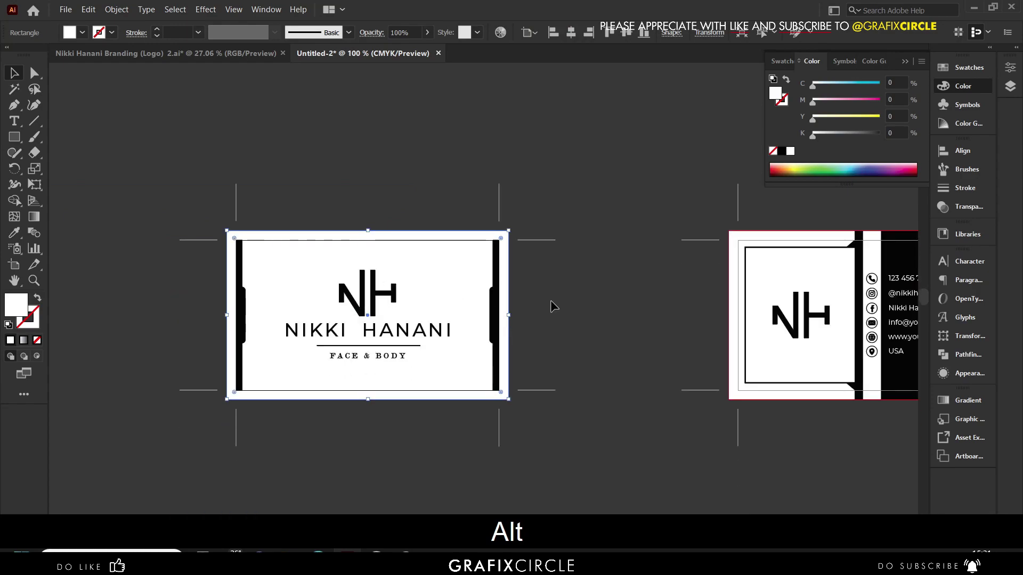
left_click(551, 299)
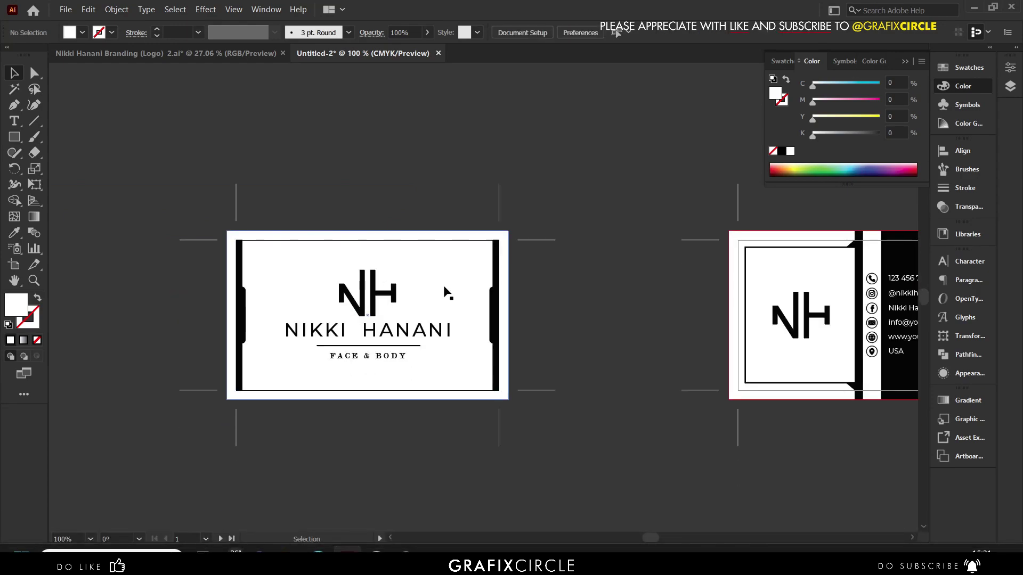
- Place the red Bleed Area label and arrow just above the front card's top trim line
scroll(321, 241, "up", 3)
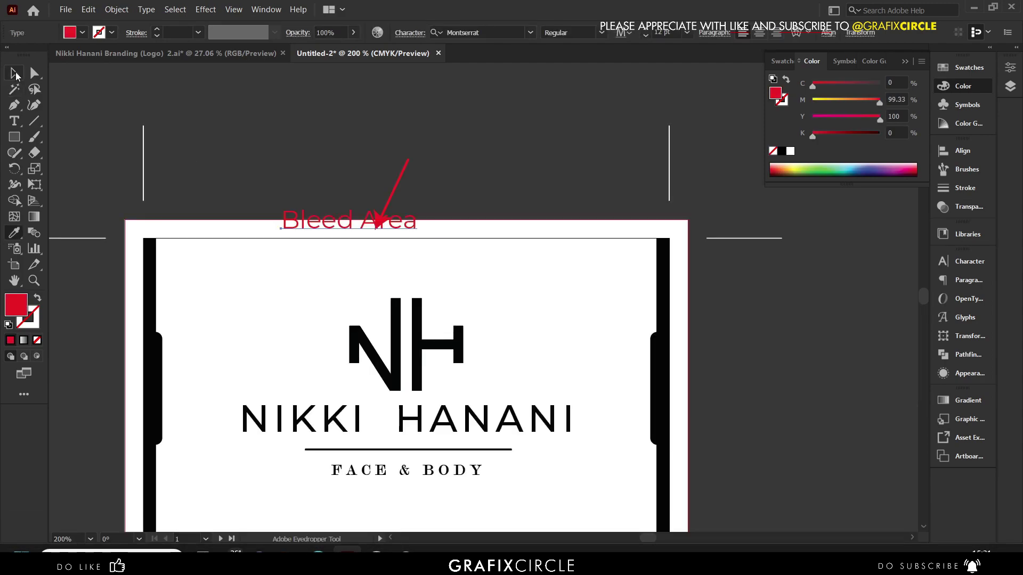
scroll(365, 235, "up", 2)
left_click_drag(426, 209, 324, 228)
scroll(324, 228, "down", 3)
- Copy the red Bleed Area label and arrow together onto the back card's top edge
left_click(225, 167)
scroll(237, 198, "down", 1)
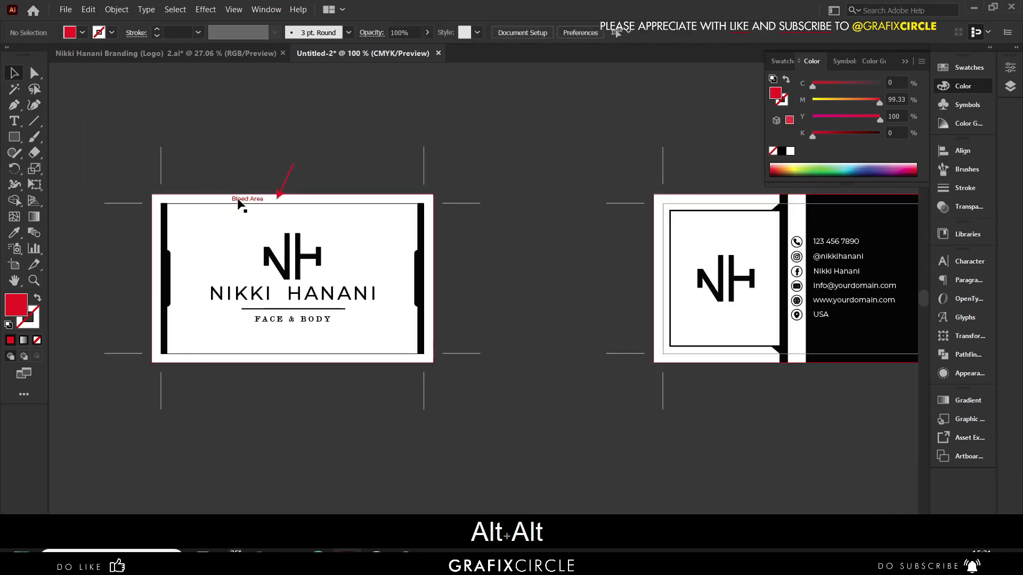
left_click(270, 199)
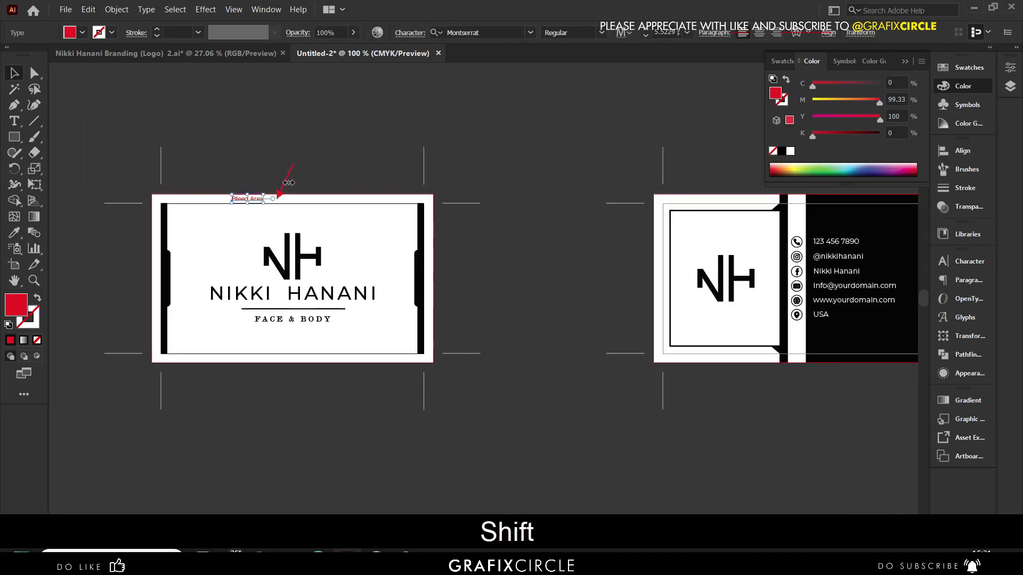
left_click(286, 184, "shift")
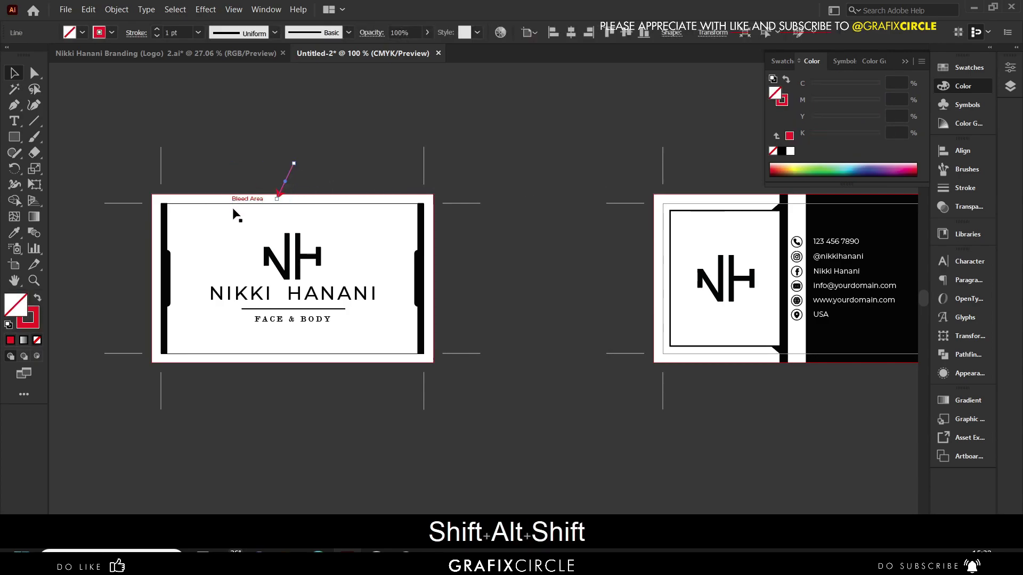
left_click(243, 201, "shift")
left_click_drag(243, 201, 695, 204)
left_click(559, 256)
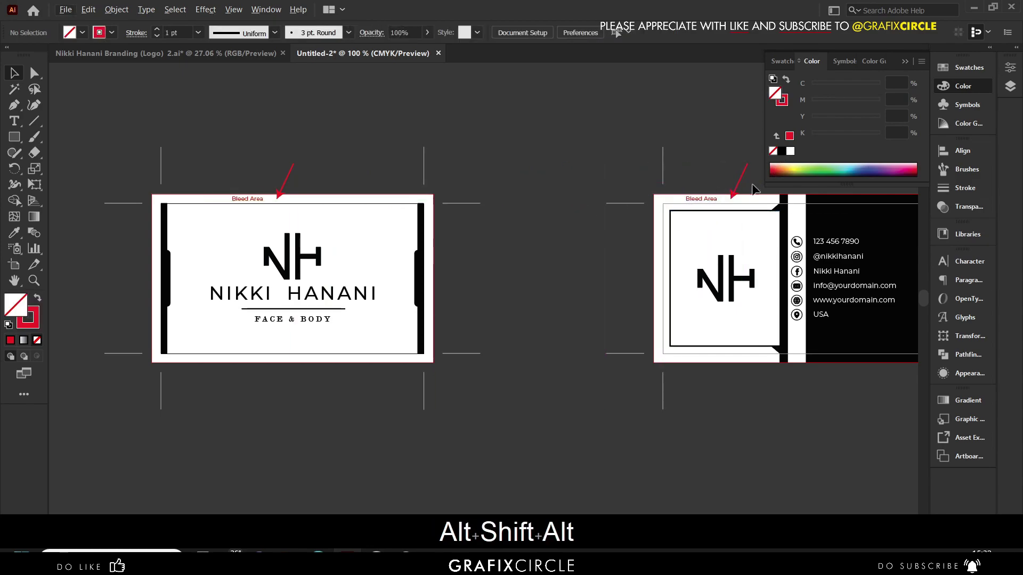
scroll(719, 209, "up", 2, "alt")
scroll(620, 206, "down", 2, "alt")
scroll(423, 245, "down", 1)
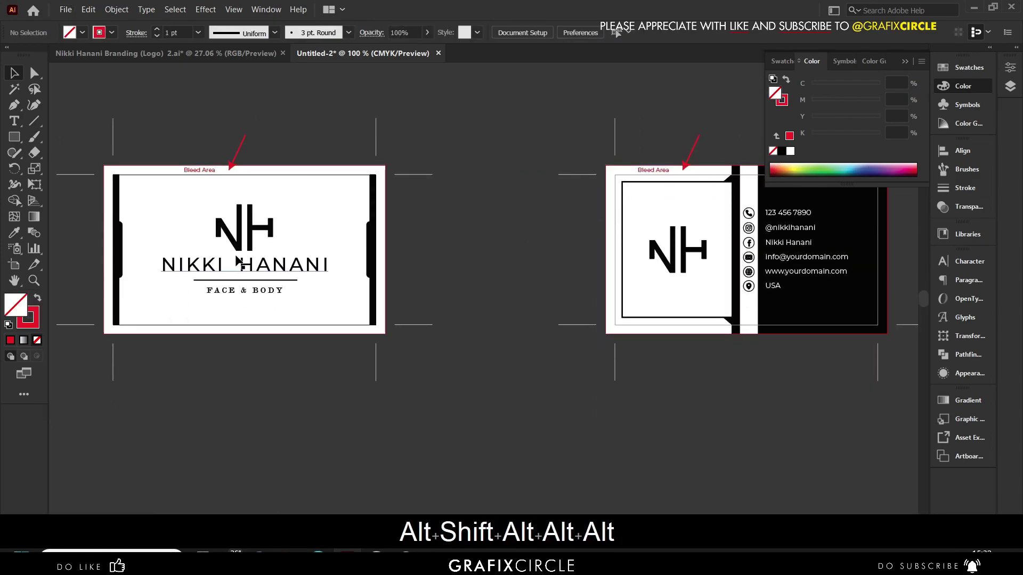
scroll(391, 209, "up", 2, "alt")
- Extend the front card's right black bar up and outward into the bleed
left_click(359, 209)
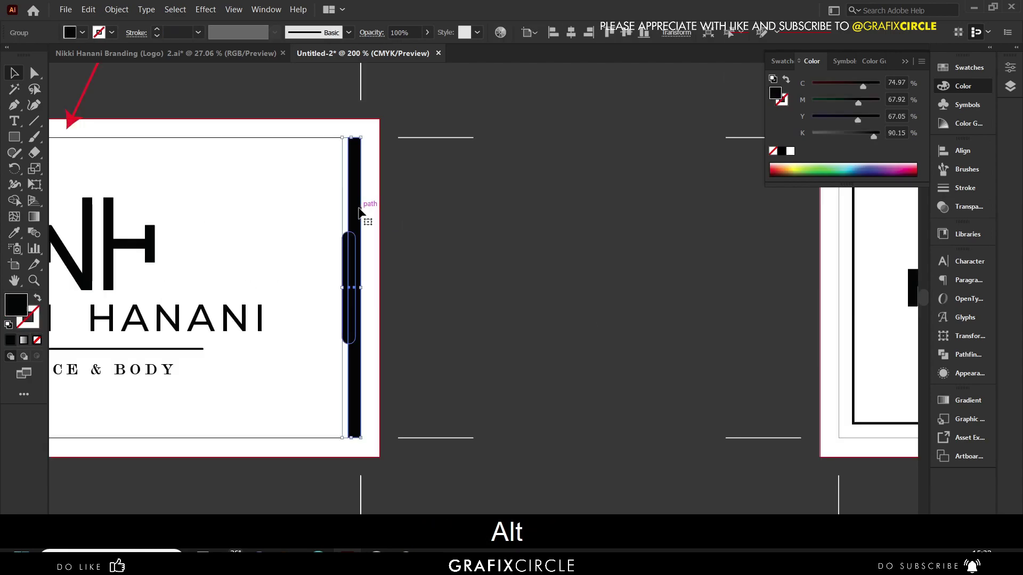
double_click(359, 211)
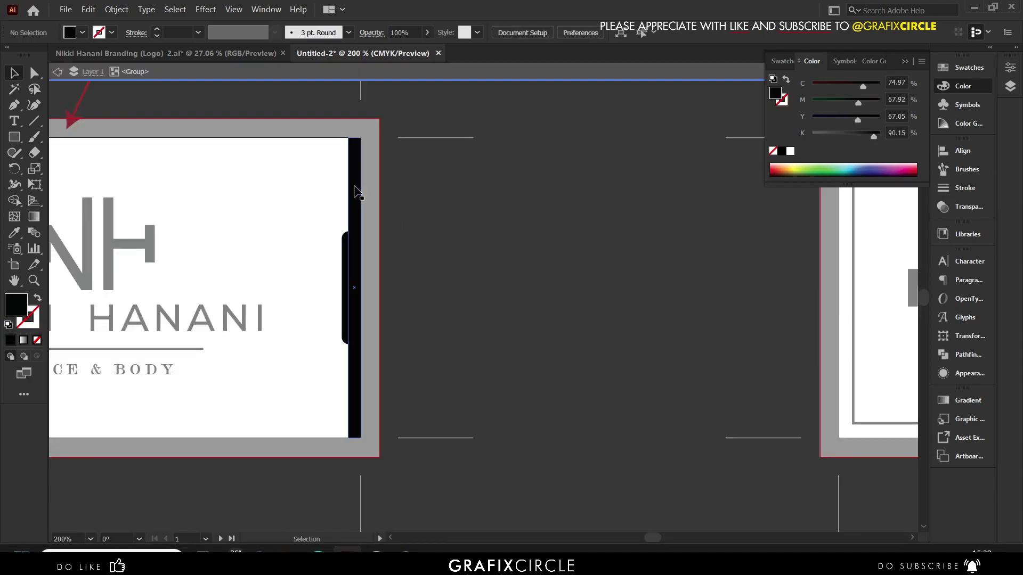
scroll(356, 191, "up", 4)
left_click_drag(362, 165, 364, 85)
scroll(373, 212, "down", 2)
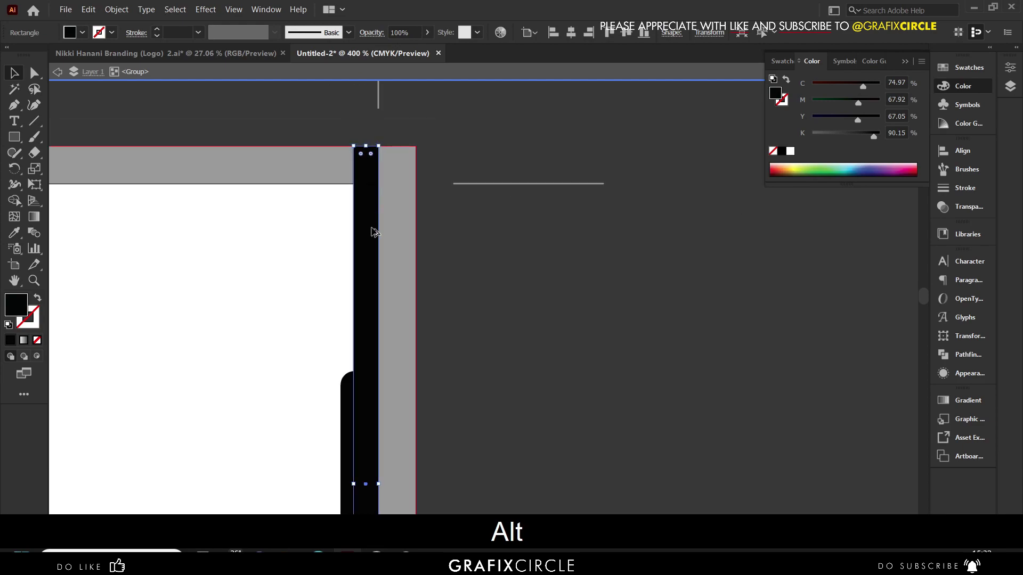
scroll(392, 327, "down", 2)
left_click_drag(379, 409, 413, 407)
scroll(456, 338, "down", 5)
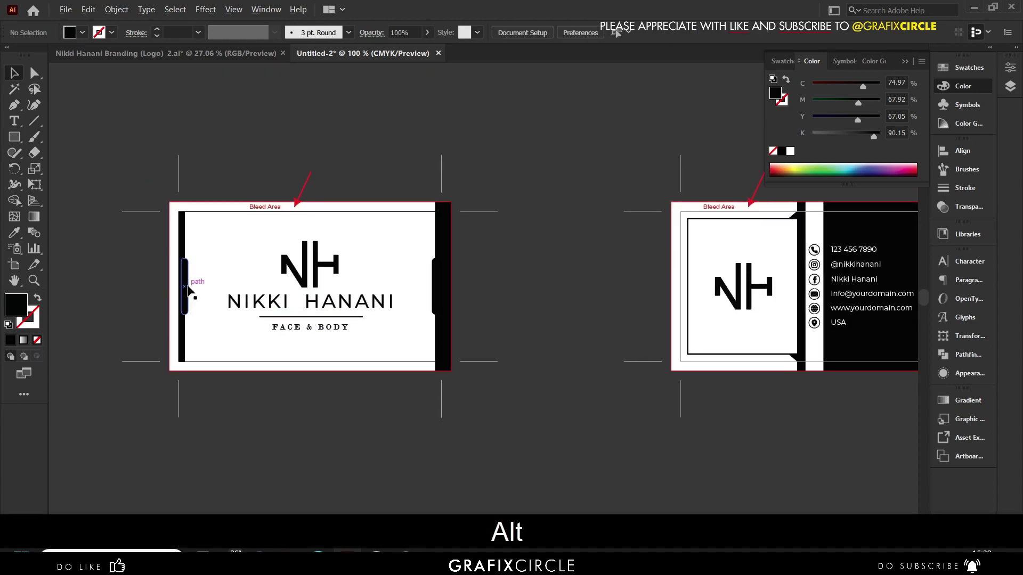
scroll(187, 283, "up", 3)
- Widen the left black bar and extend it up into the bleed, then exit group editing
left_click(184, 320)
double_click(172, 191)
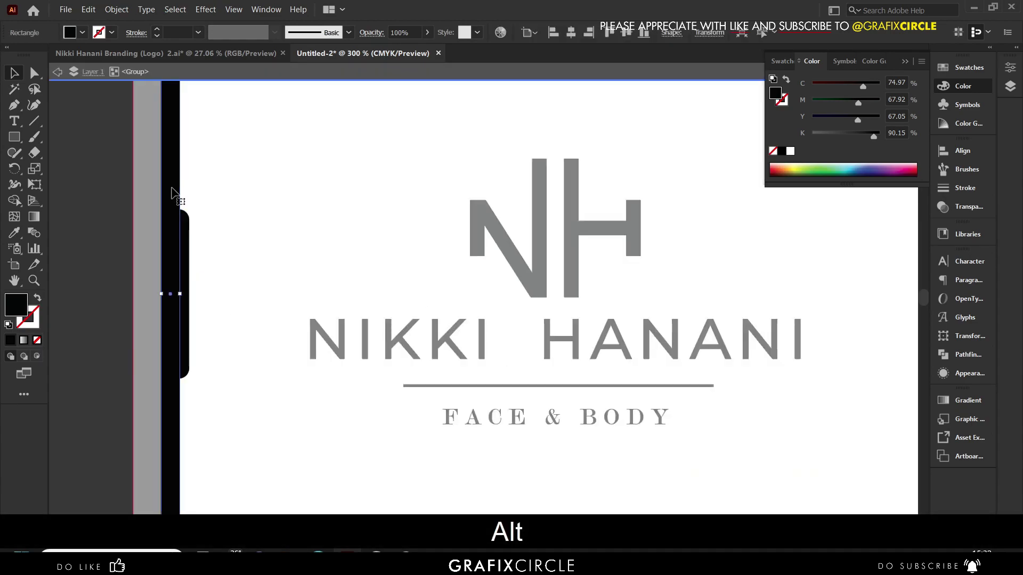
left_click_drag(161, 293, 138, 294)
scroll(169, 490, "down", 1)
left_click_drag(164, 212, 161, 191)
left_click(128, 176)
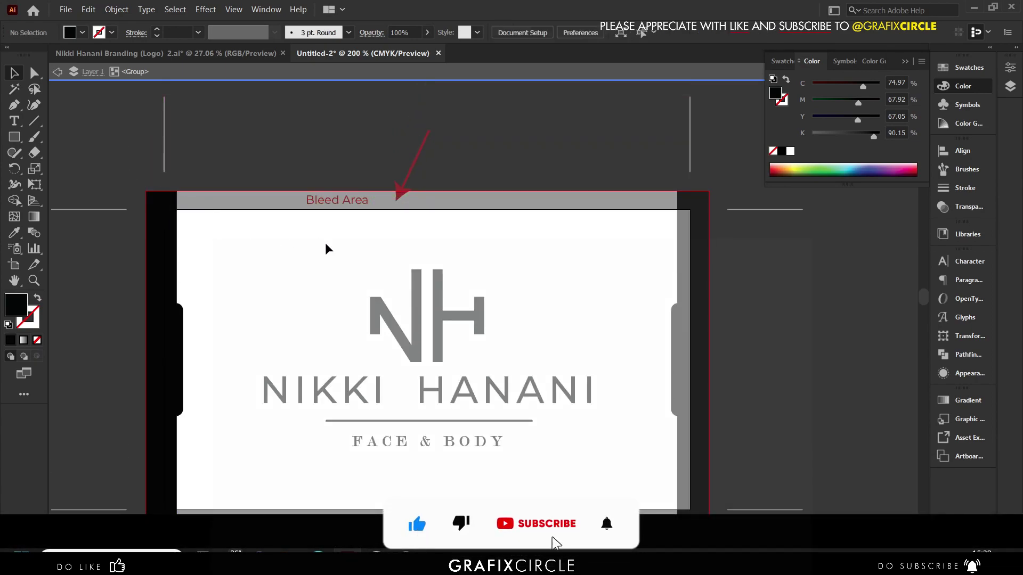
key("ctrl+minus")
key("Escape")
left_click(271, 208)
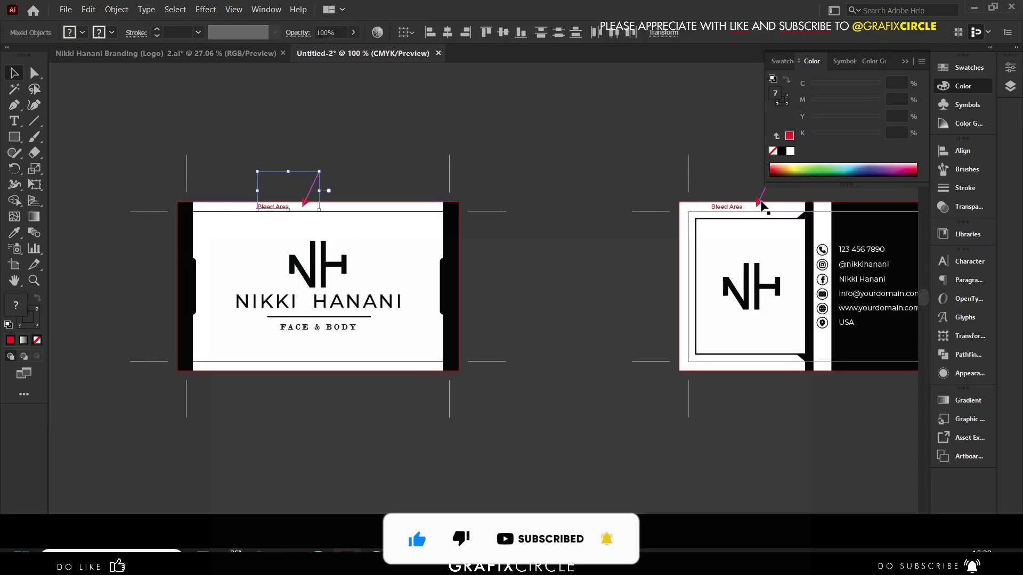
- Delete both red Bleed Area labels and their arrows
left_click(743, 206, "shift")
key("shift+Delete")
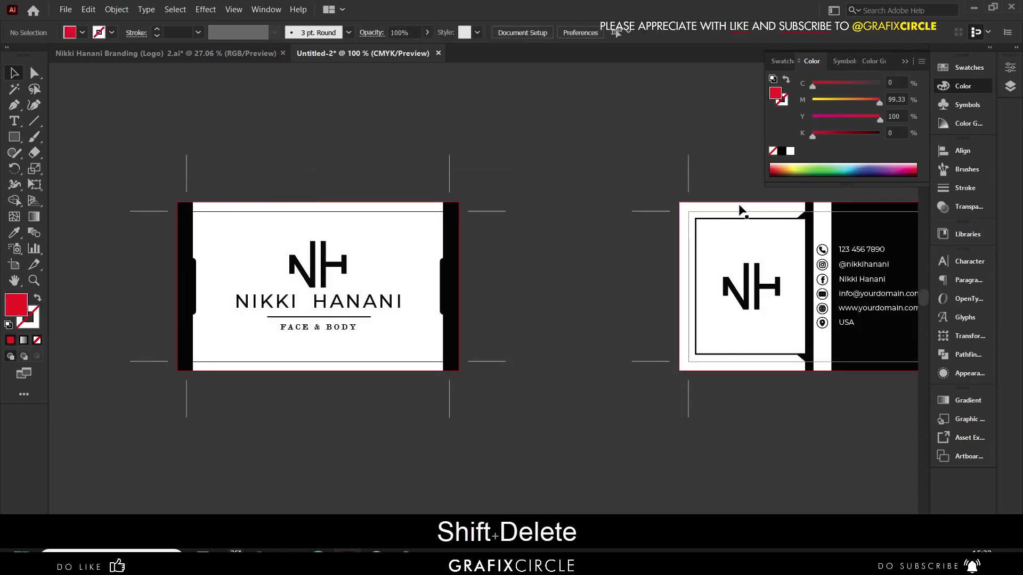
scroll(275, 201, "down", 1)
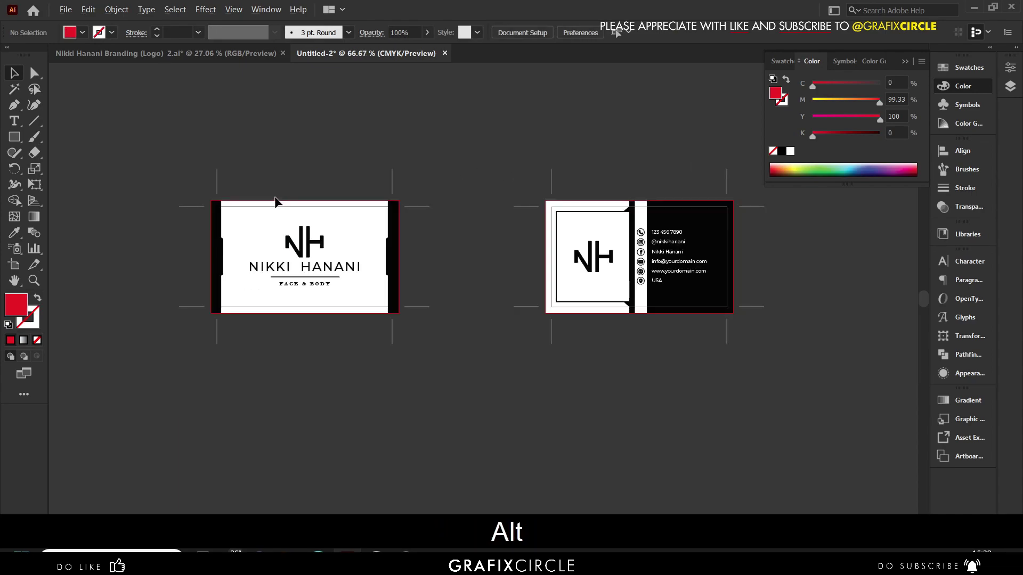
left_click(903, 62)
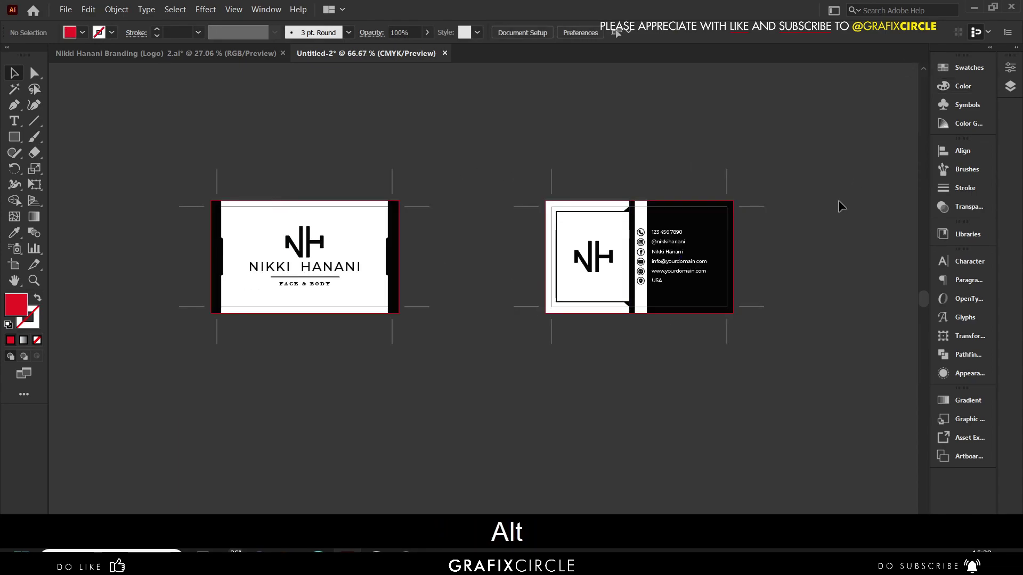
- Move Artboard 2 closer to the front card and re-centre its crop marks on the card
left_click(15, 269)
left_click_drag(618, 258, 540, 250)
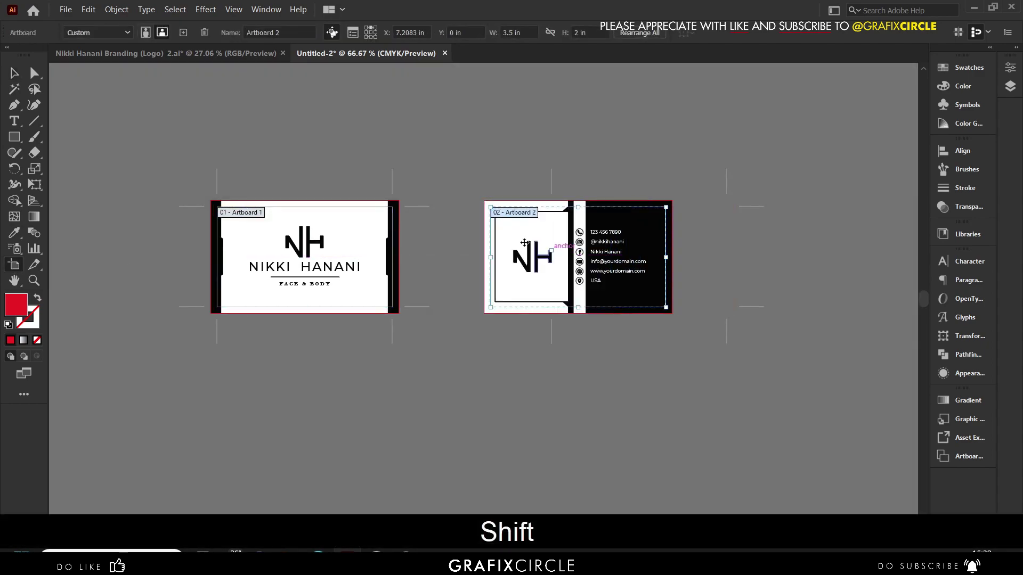
left_click(14, 74)
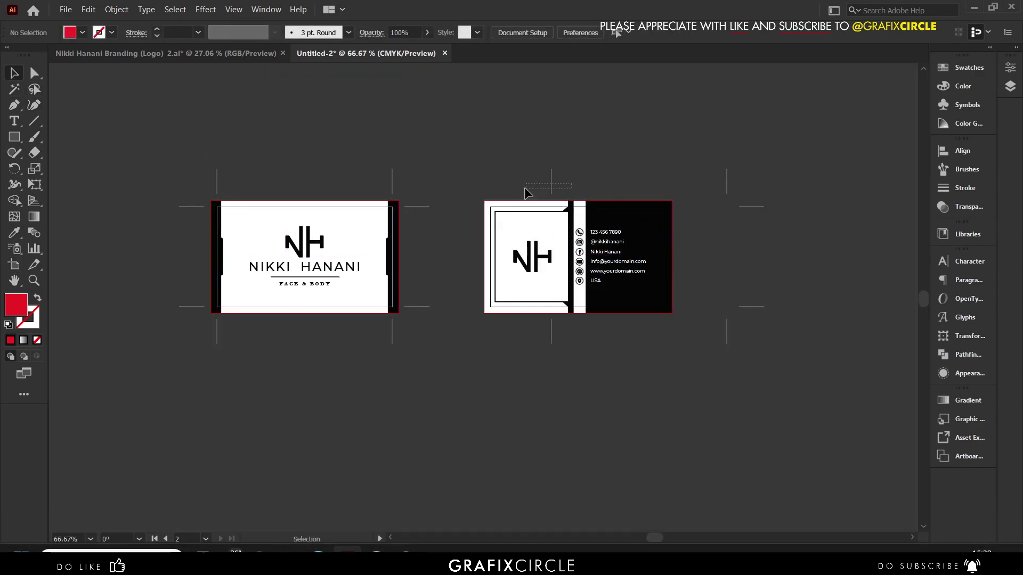
left_click(521, 228)
left_click(517, 226)
left_click(603, 34)
left_click(627, 98)
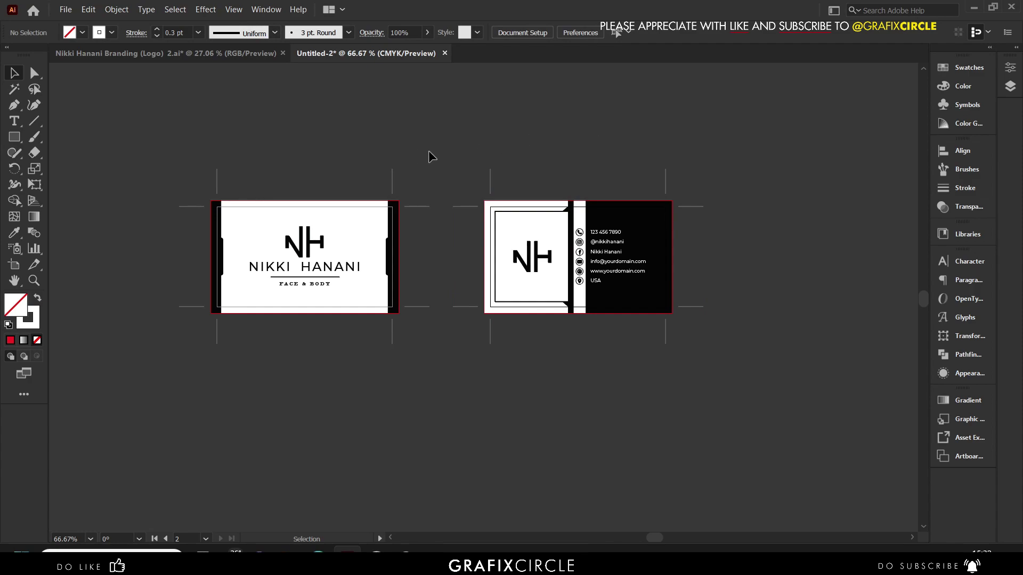
scroll(401, 154, "up", 1, "alt")
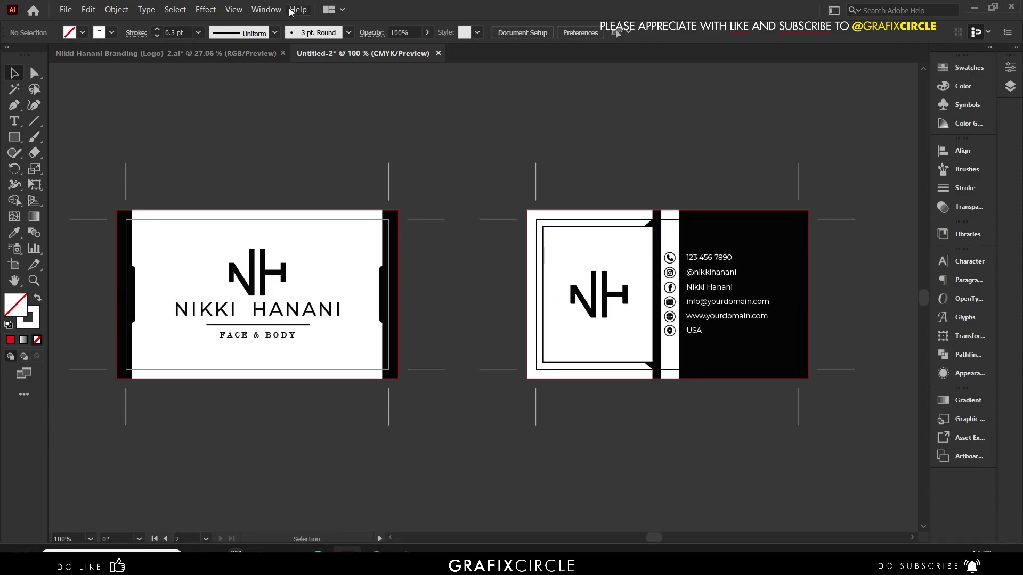
- Show both cards in Trim View at full screen, panned to centre them
left_click(234, 10)
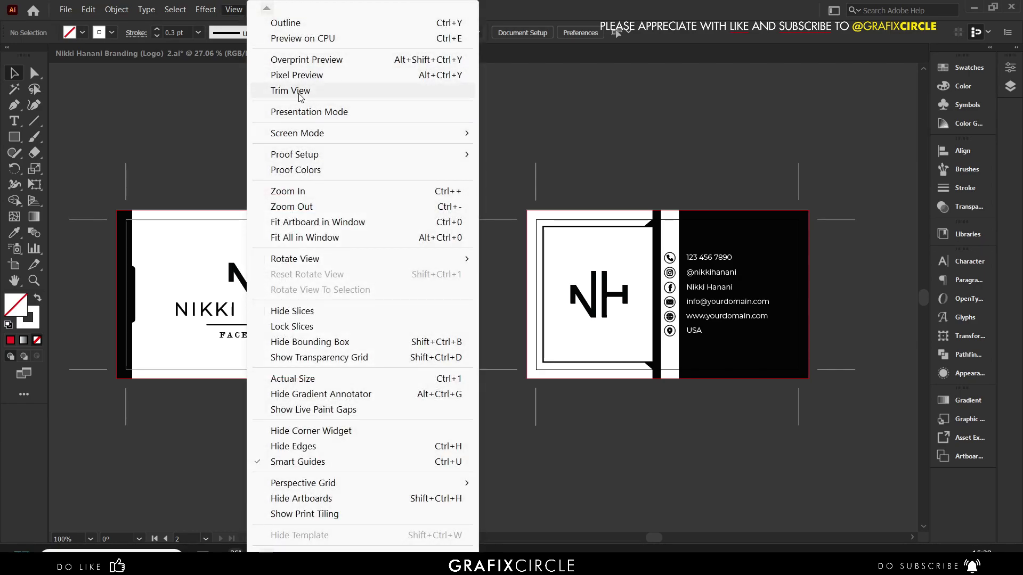
left_click(291, 90)
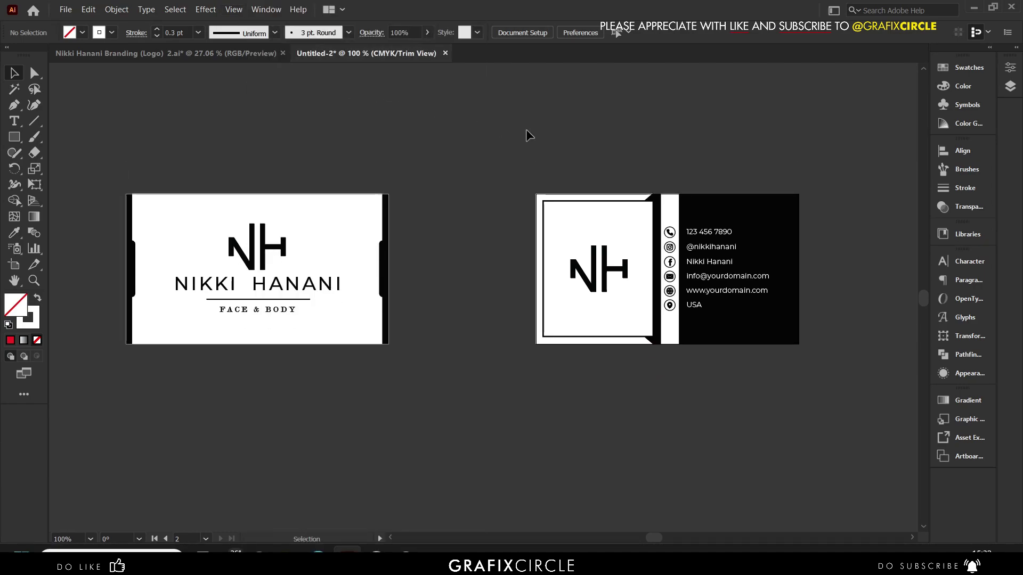
scroll(586, 141, "up", 1)
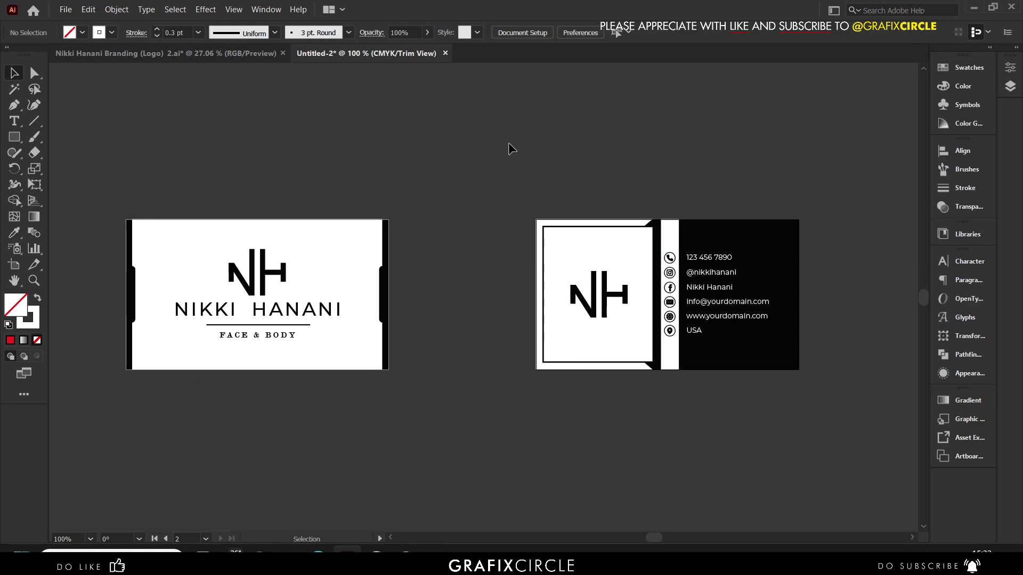
key("f")
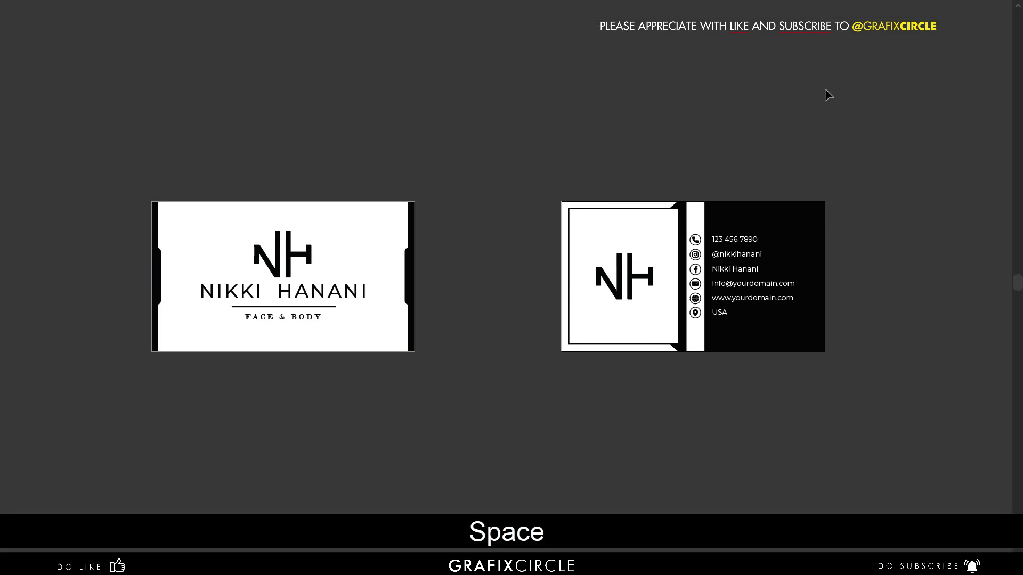
scroll(704, 282, "up", 2)
left_click_drag(703, 282, 568, 277)
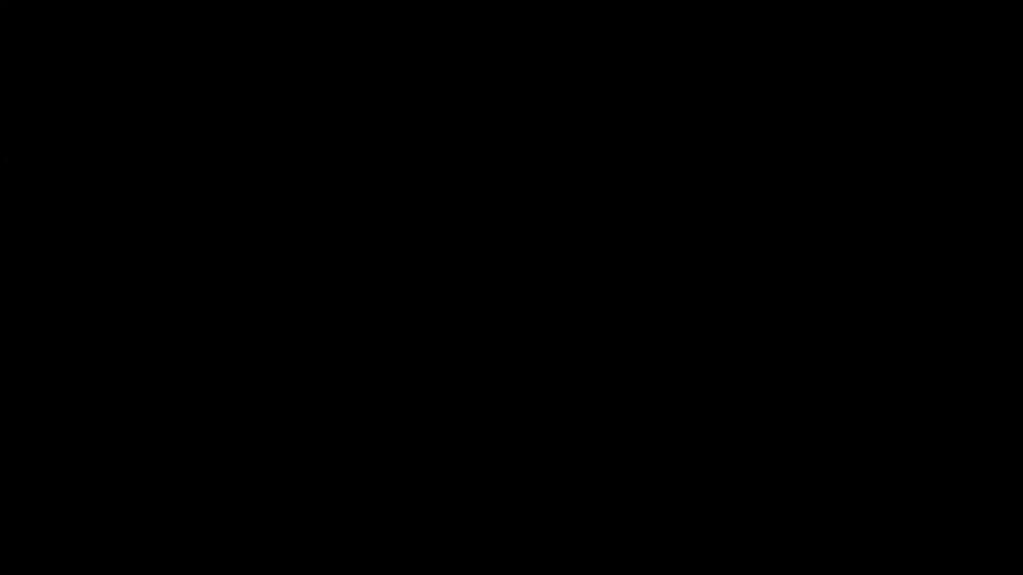